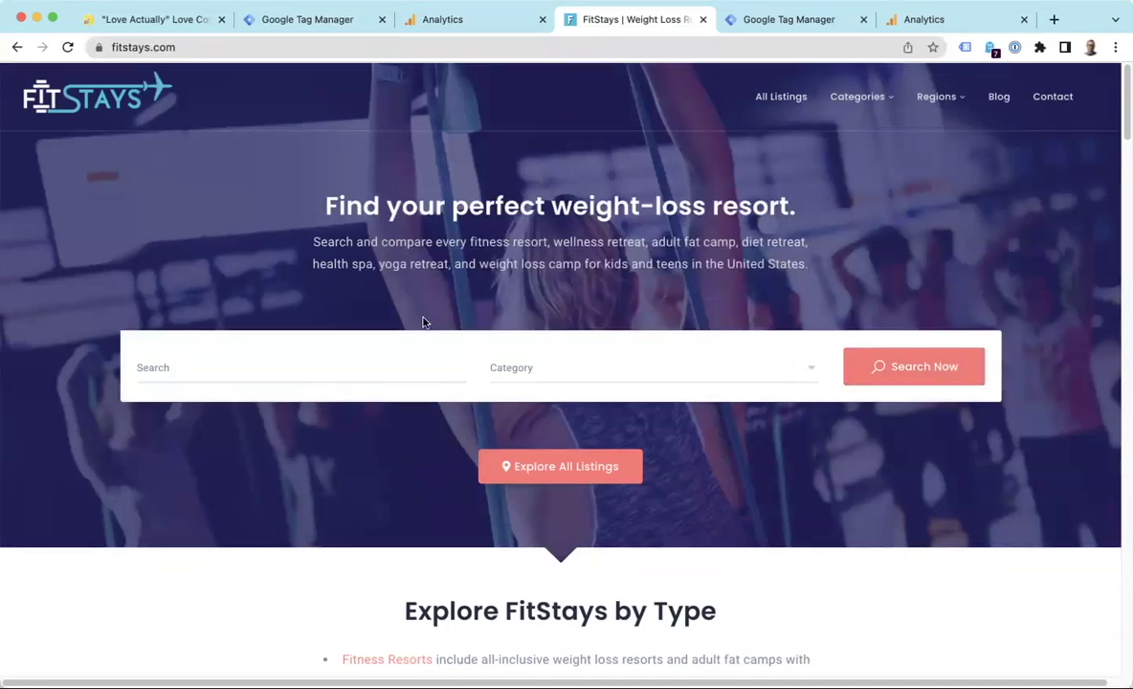
Open the Hilton Head Health listing from Our Most Popular Listings and find its Fitness Resorts category.
scroll(421, 320, down, 5)
scroll(419, 320, down, 8)
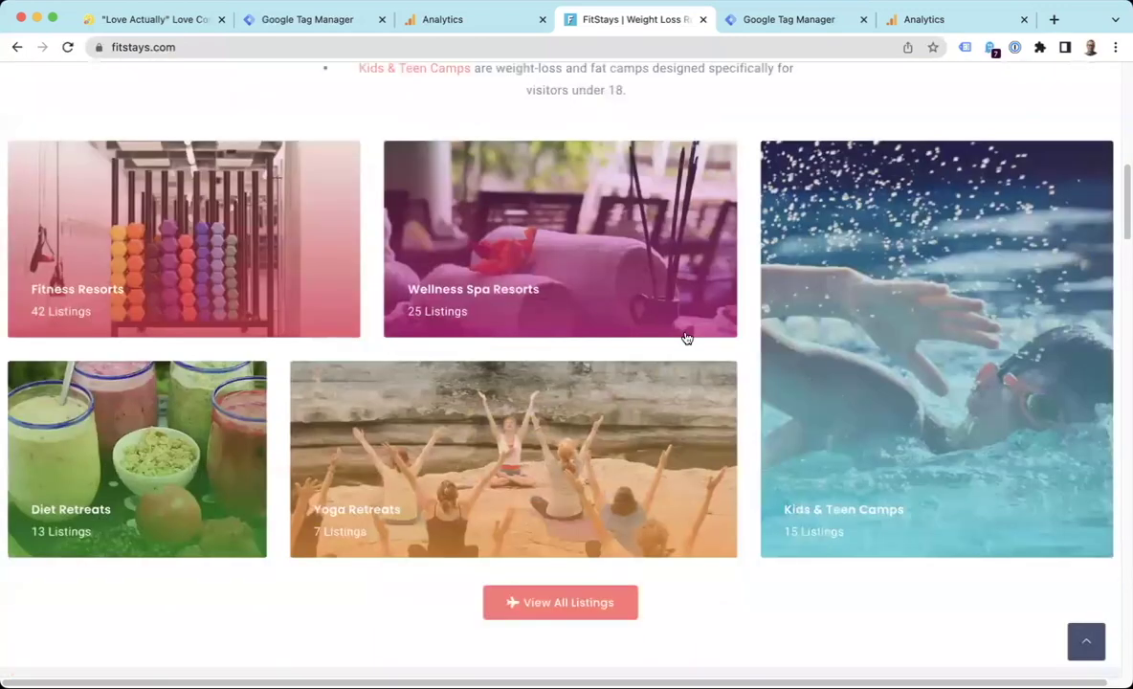
scroll(549, 383, down, 5)
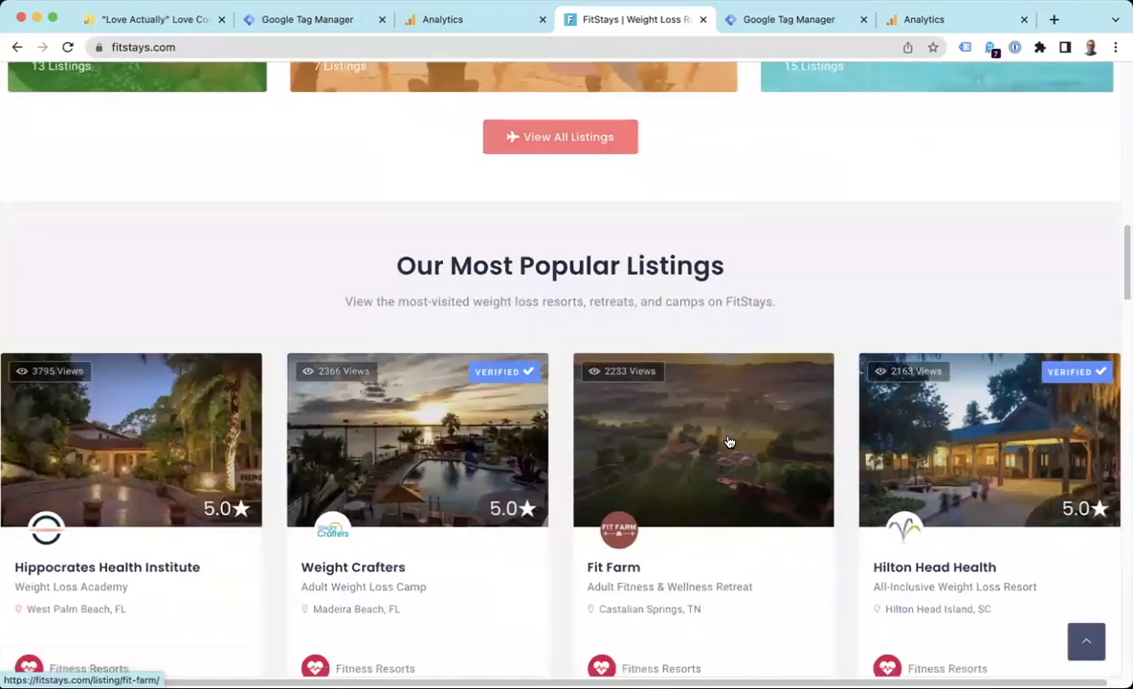
scroll(962, 412, down, 3)
click(962, 396)
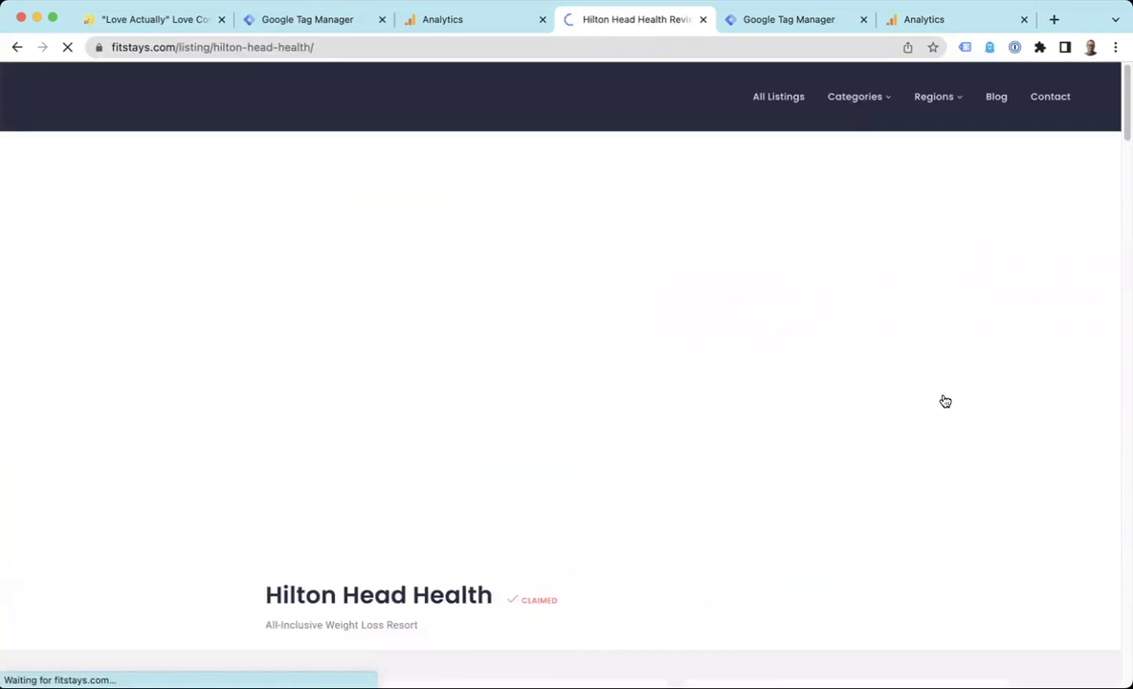
scroll(790, 473, down, 10)
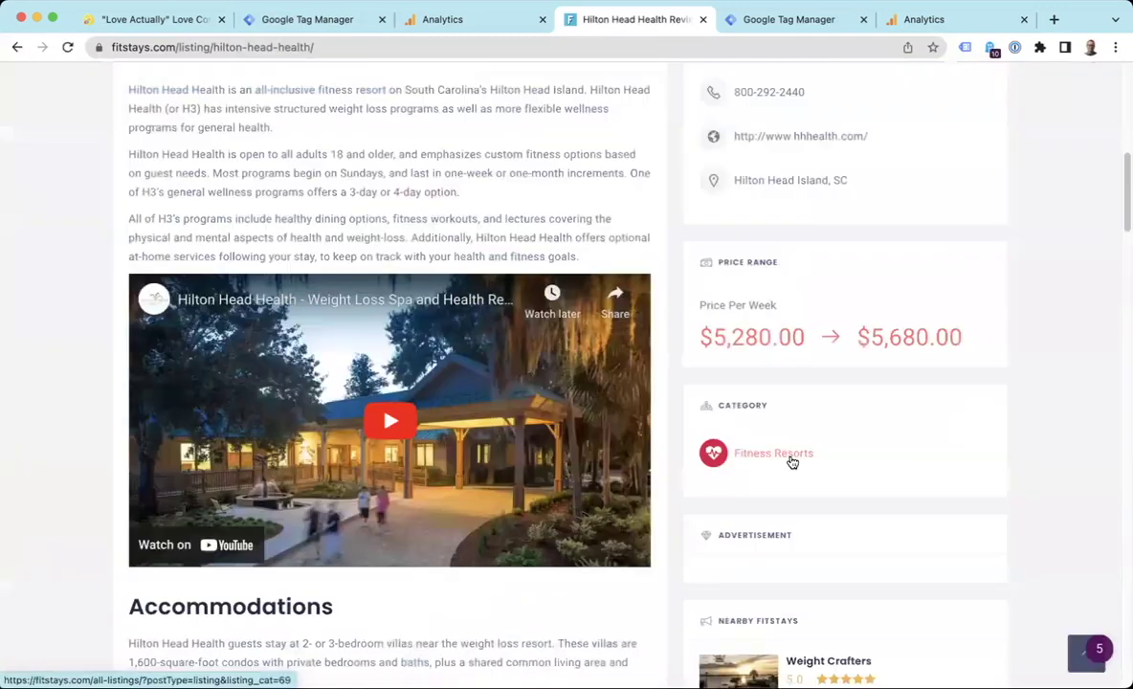
scroll(827, 427, down, 1)
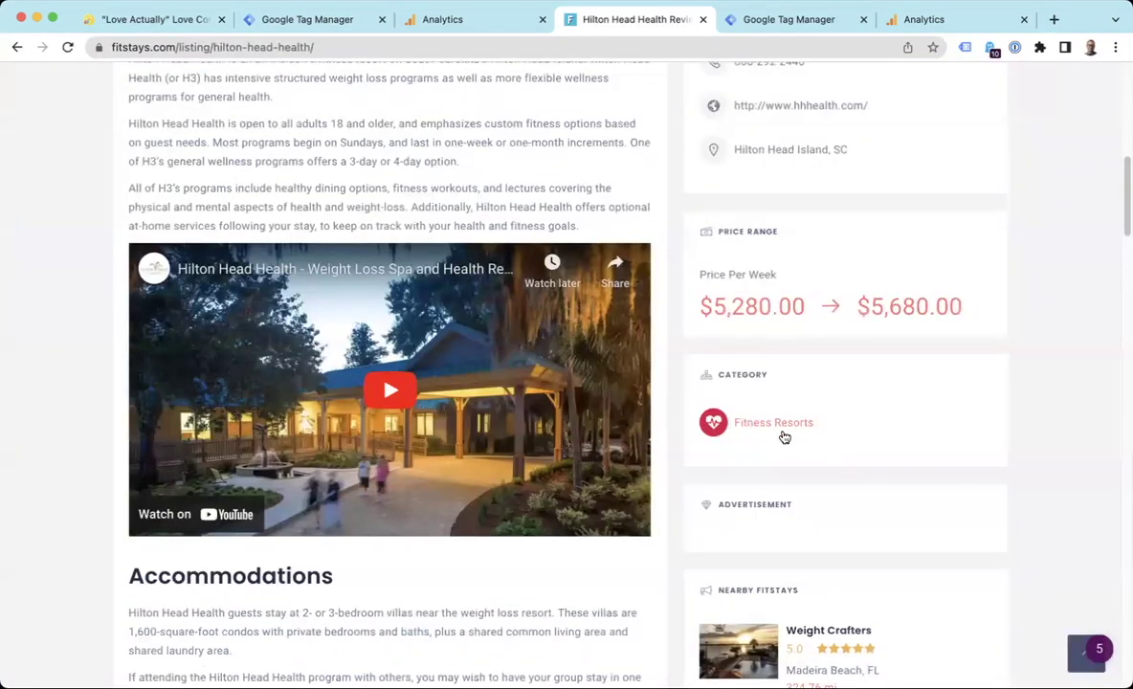
scroll(689, 436, up, 6)
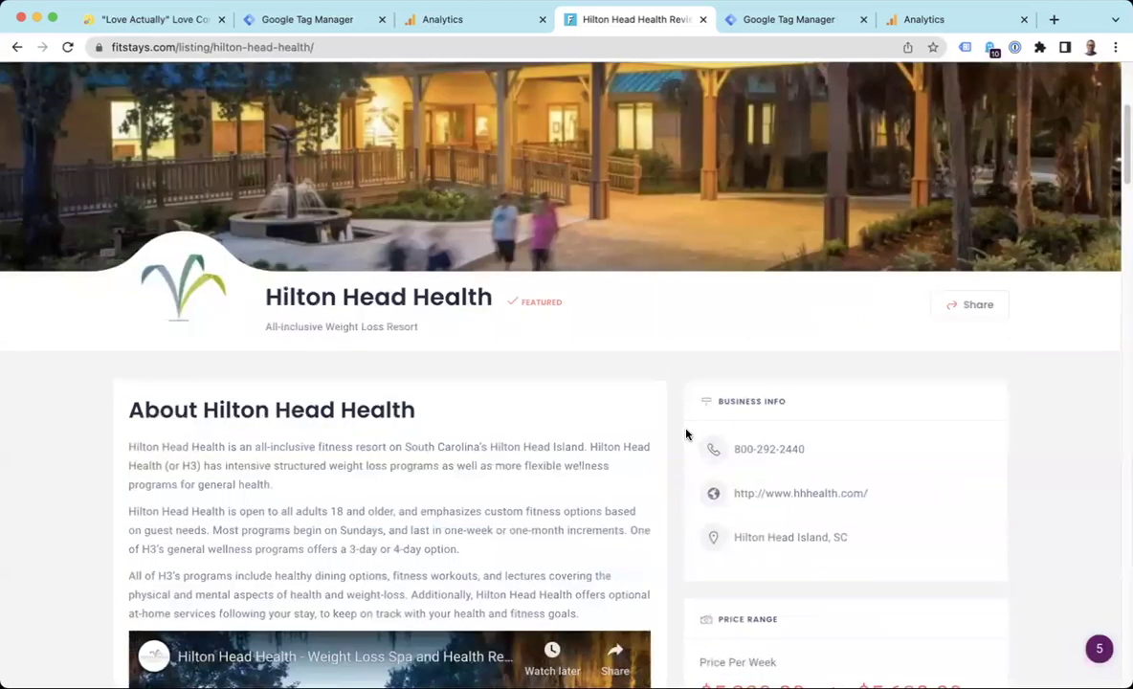
scroll(741, 375, down, 9)
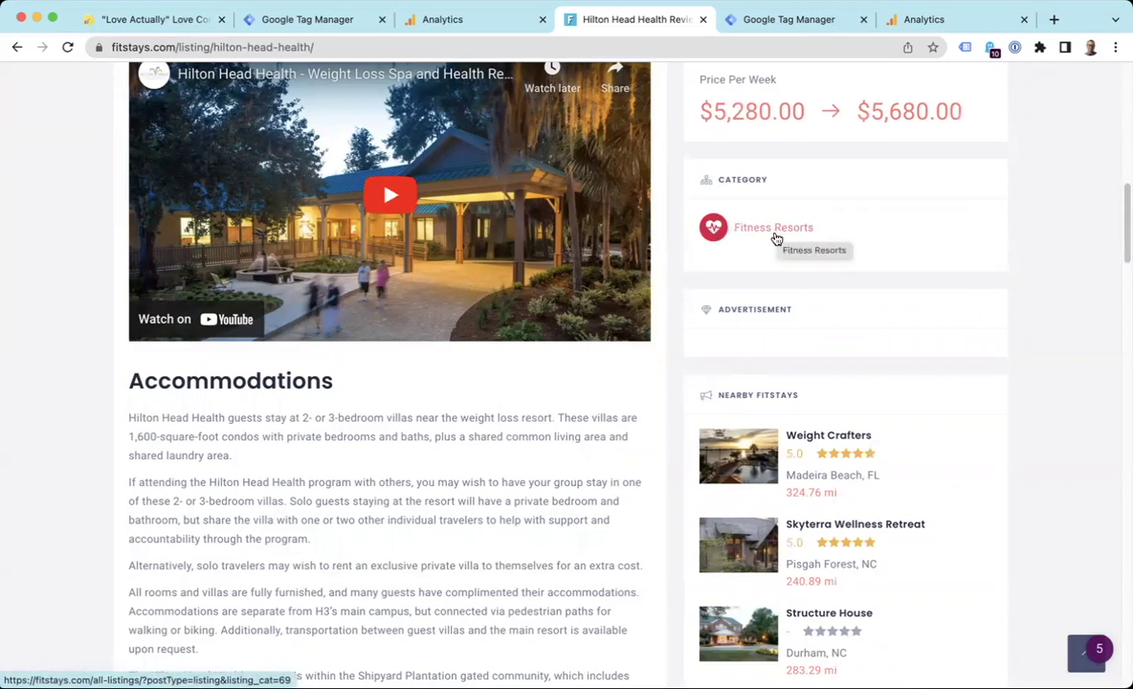
Show the GA4 Config tag's Fields to Set in the Tag Manager browser tab.
click(766, 24)
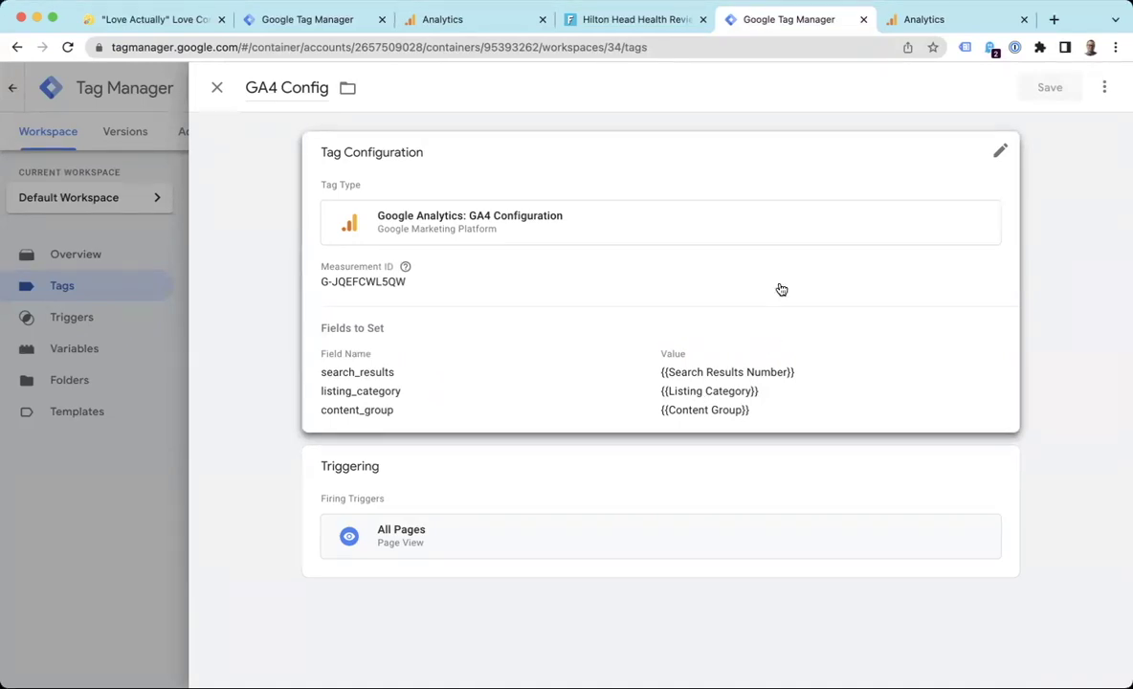
Go to Admin > Custom definitions for the FitStays GA4 property.
click(911, 21)
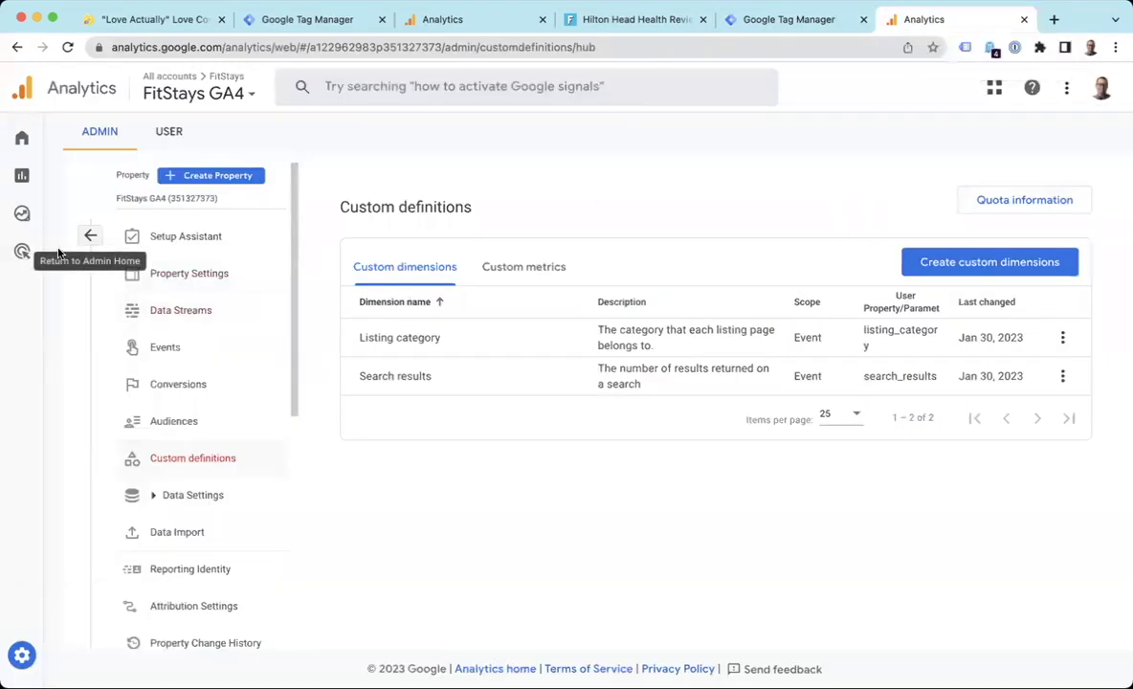
click(21, 655)
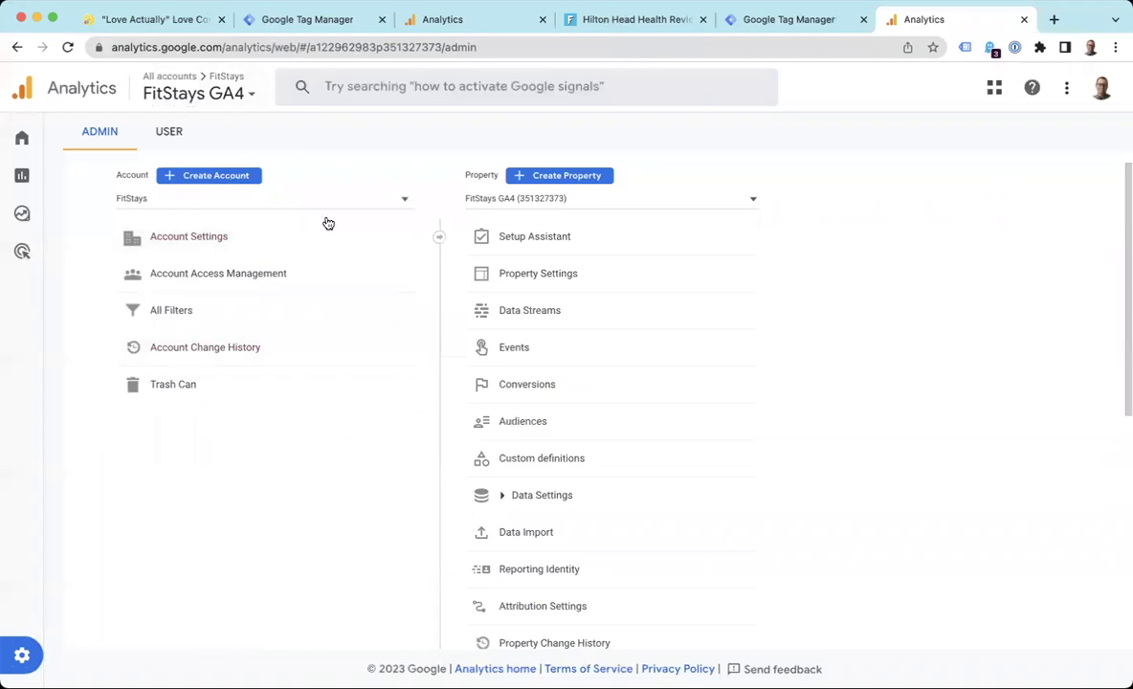
click(541, 461)
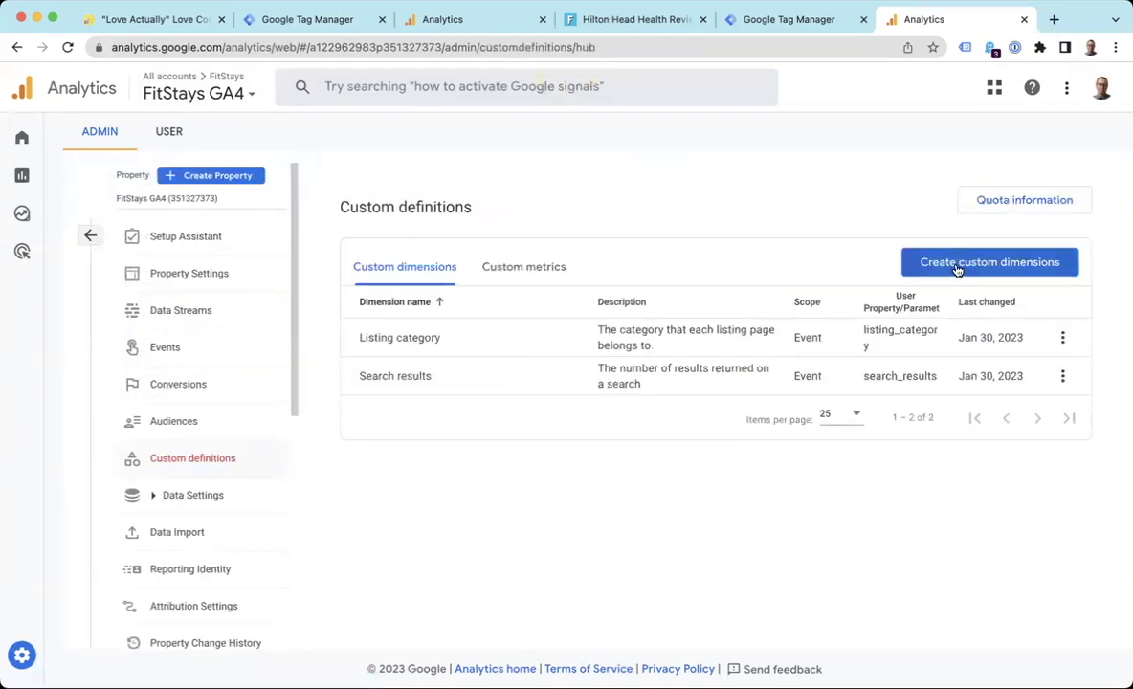
click(957, 266)
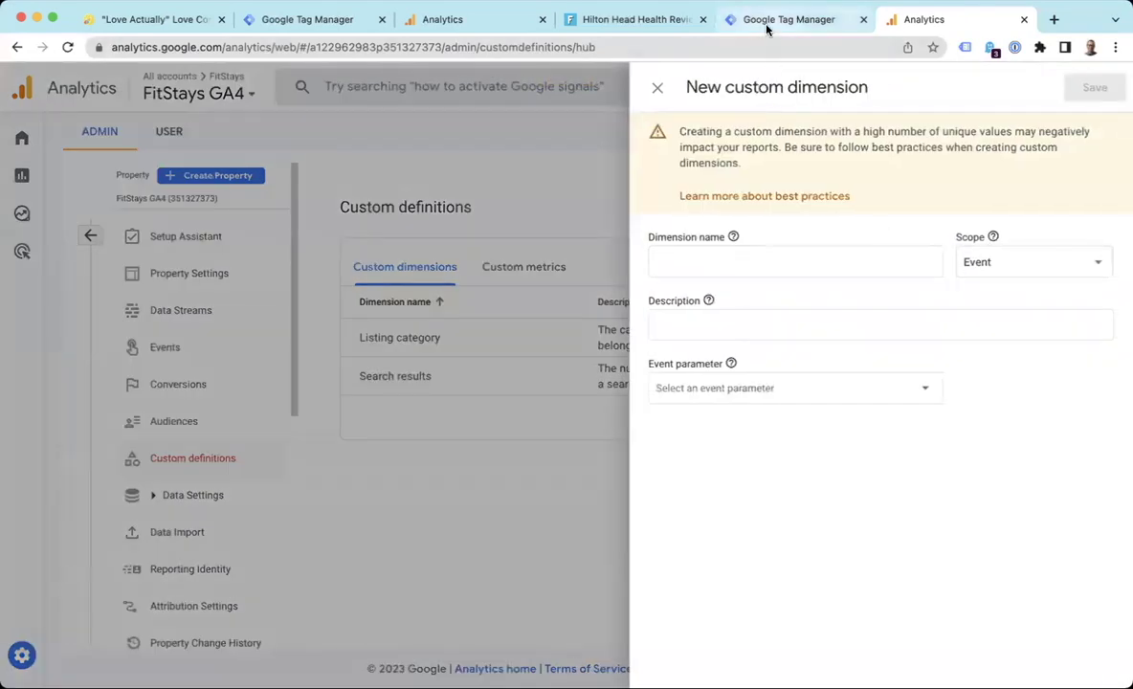
click(766, 21)
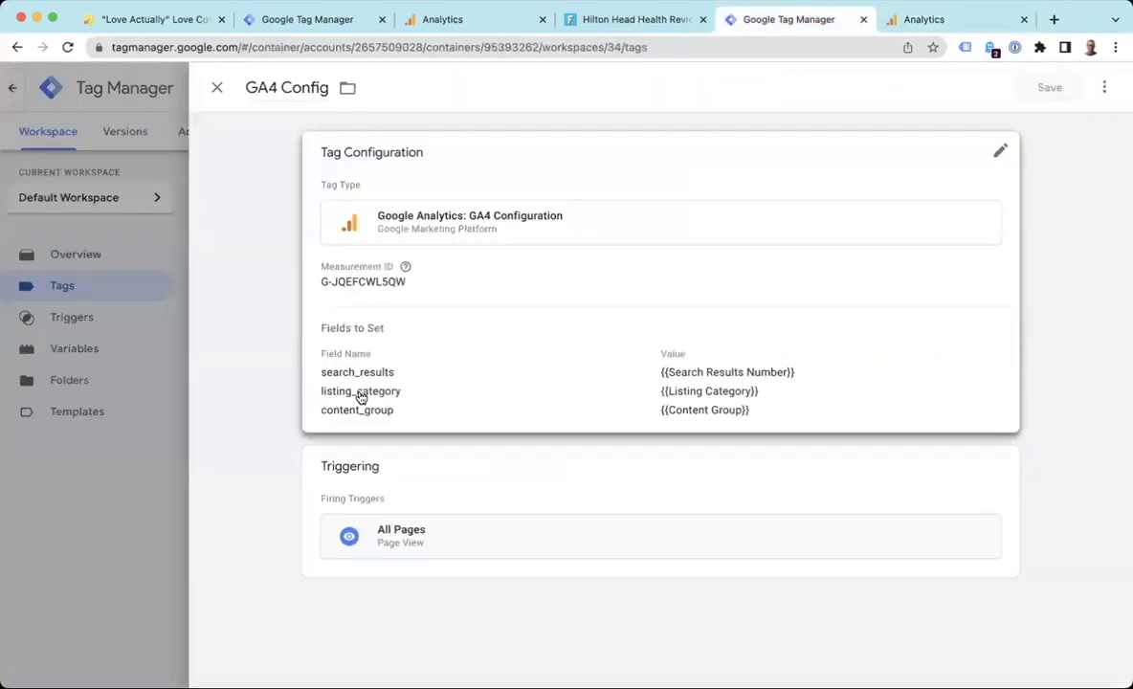
click(913, 25)
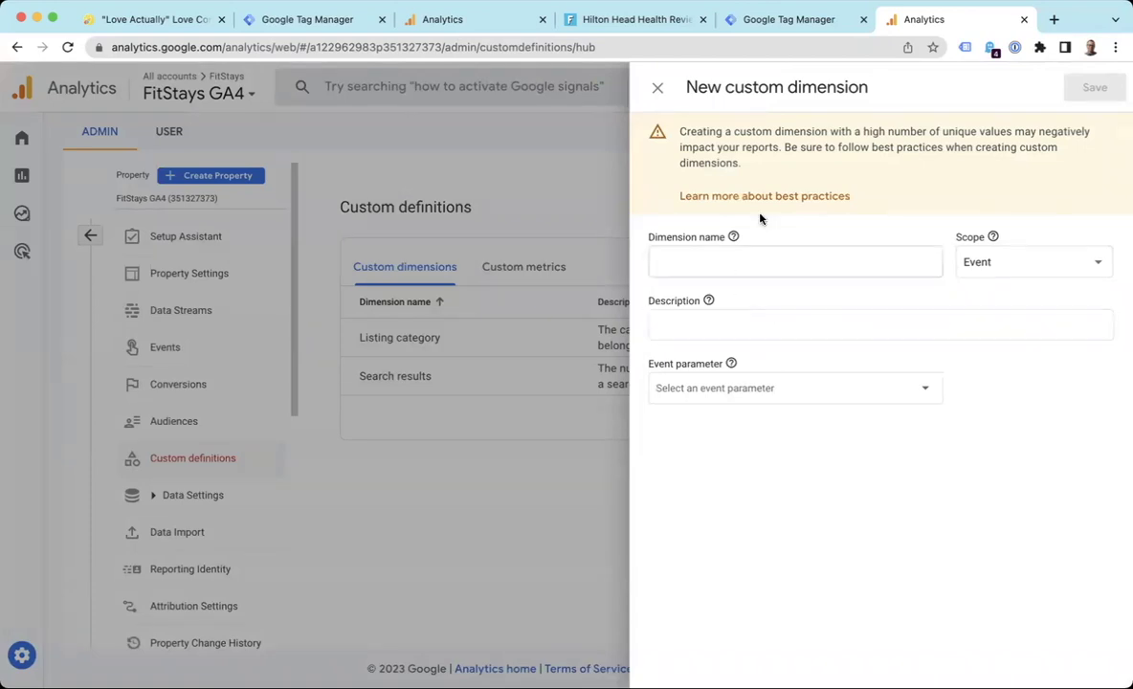
click(801, 29)
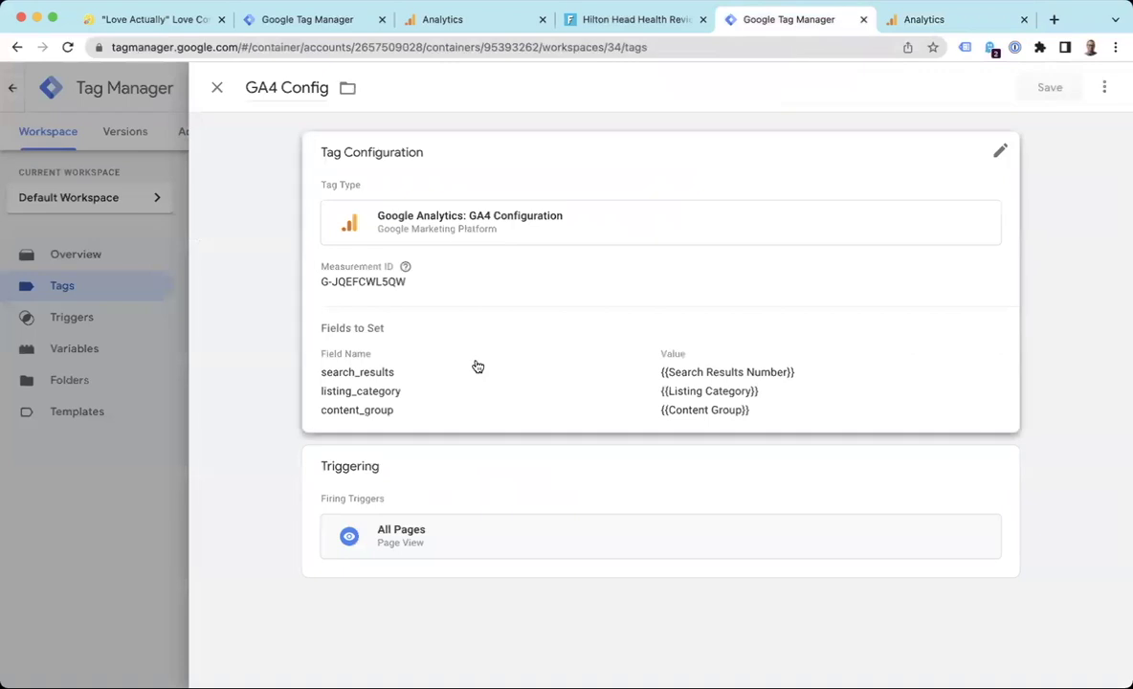
click(907, 21)
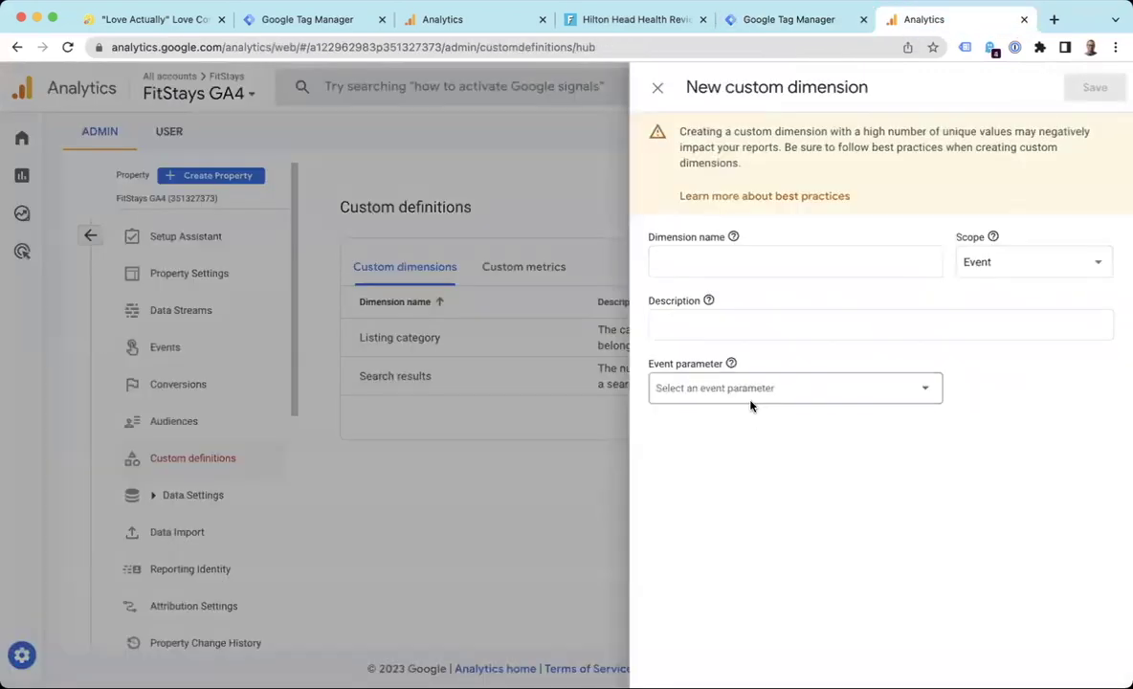
click(750, 391)
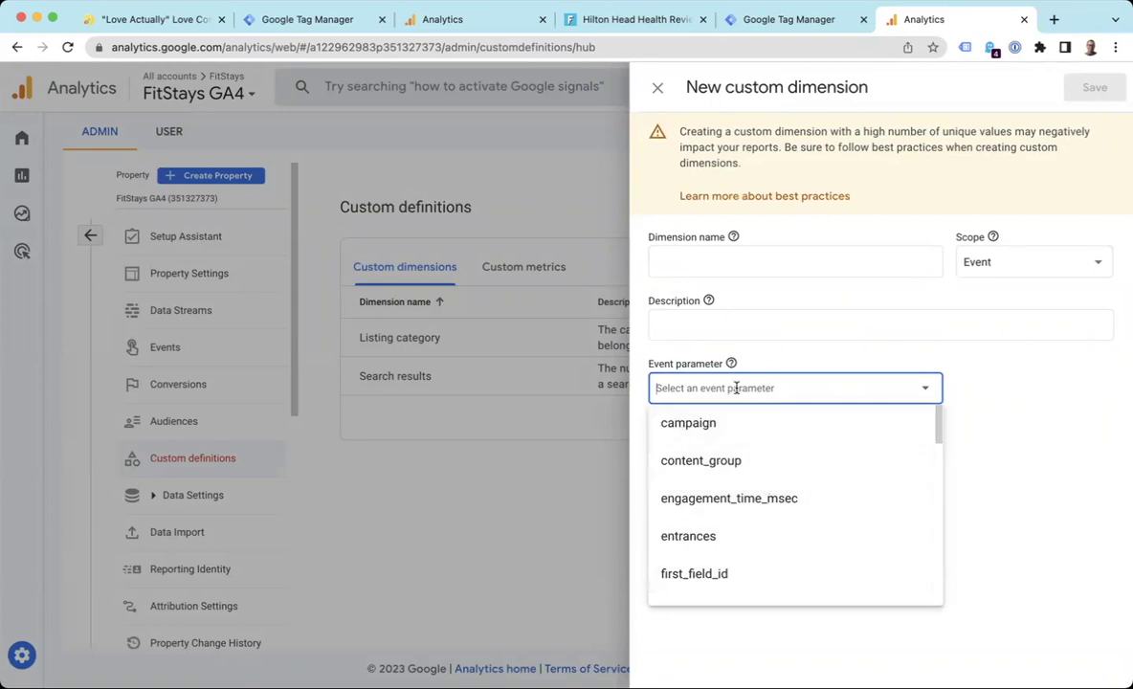
text(lis)
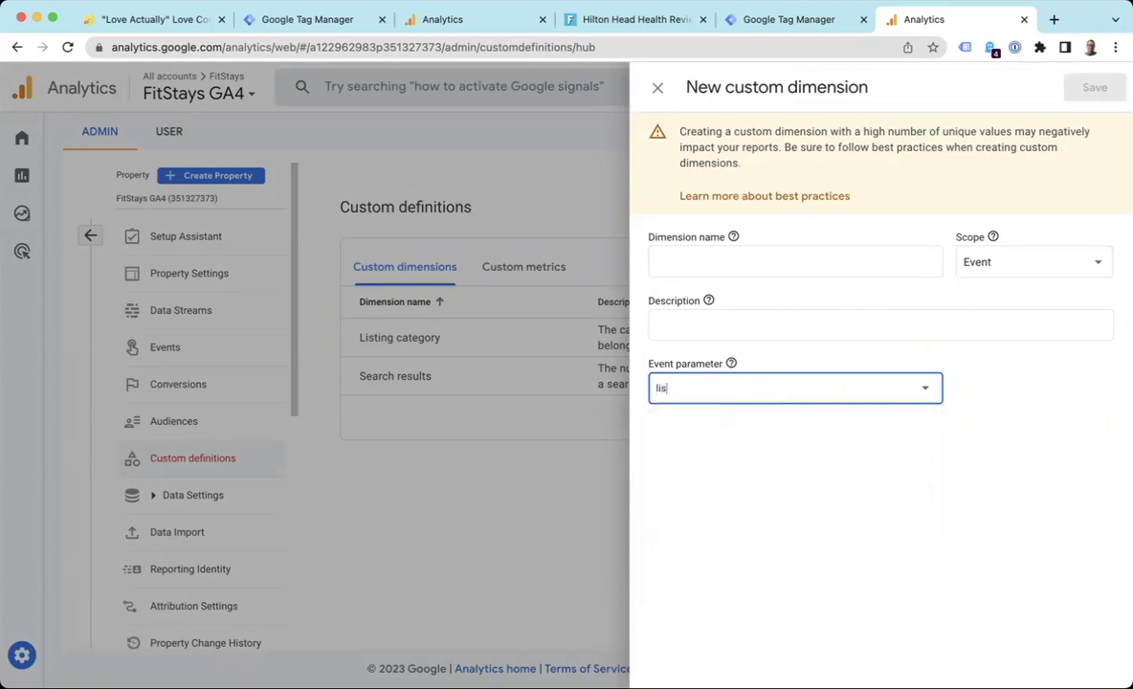
text(ting_category)
click(704, 265)
text(Listing Category)
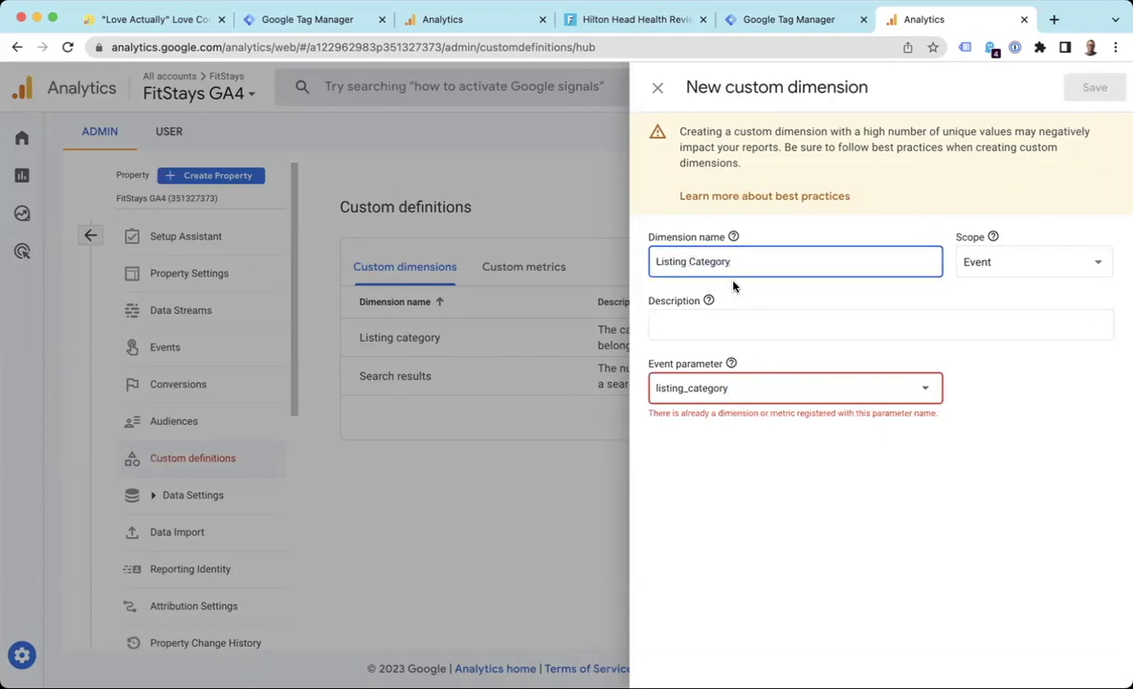
click(658, 89)
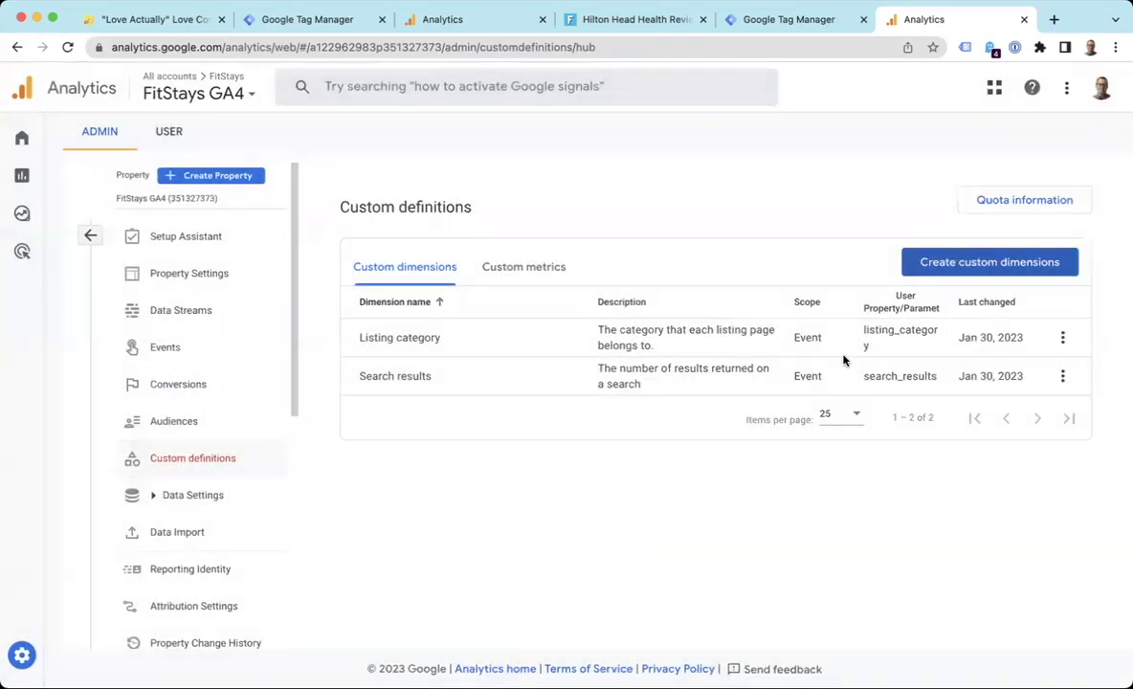
click(1063, 337)
click(1066, 379)
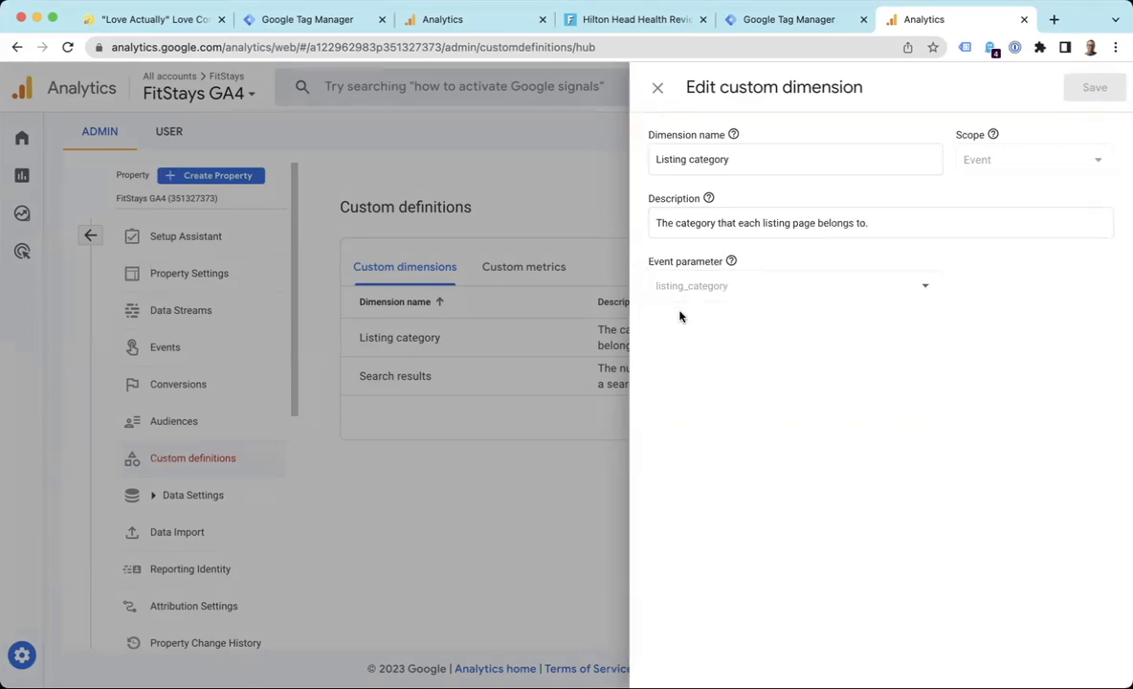
click(772, 29)
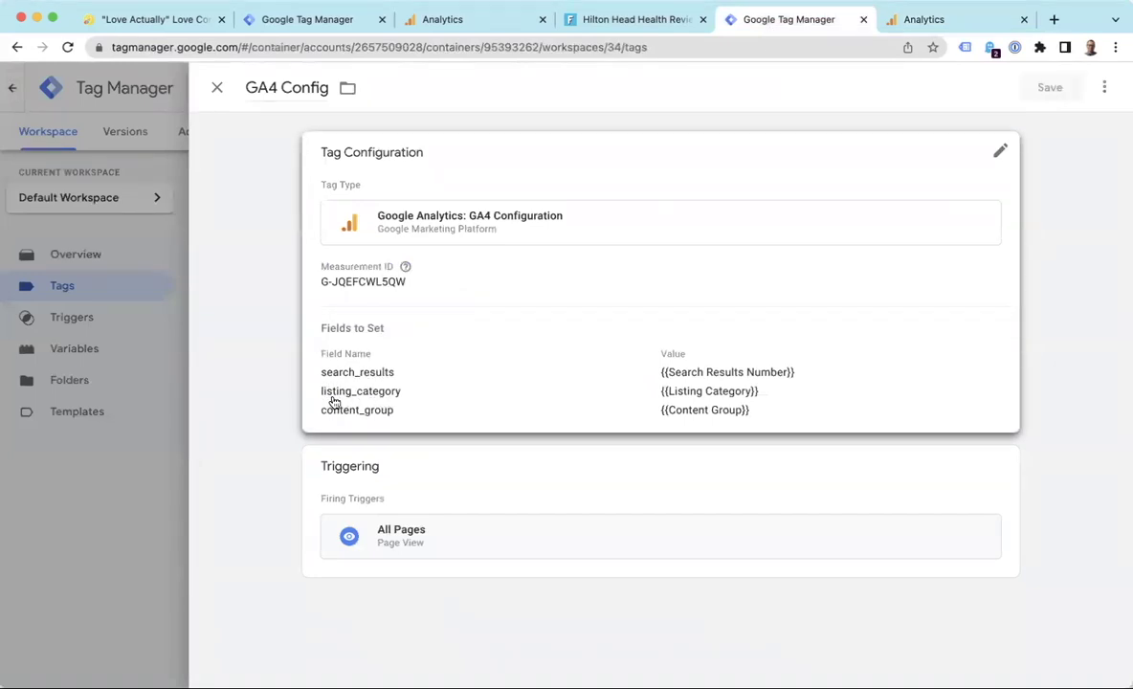
click(898, 20)
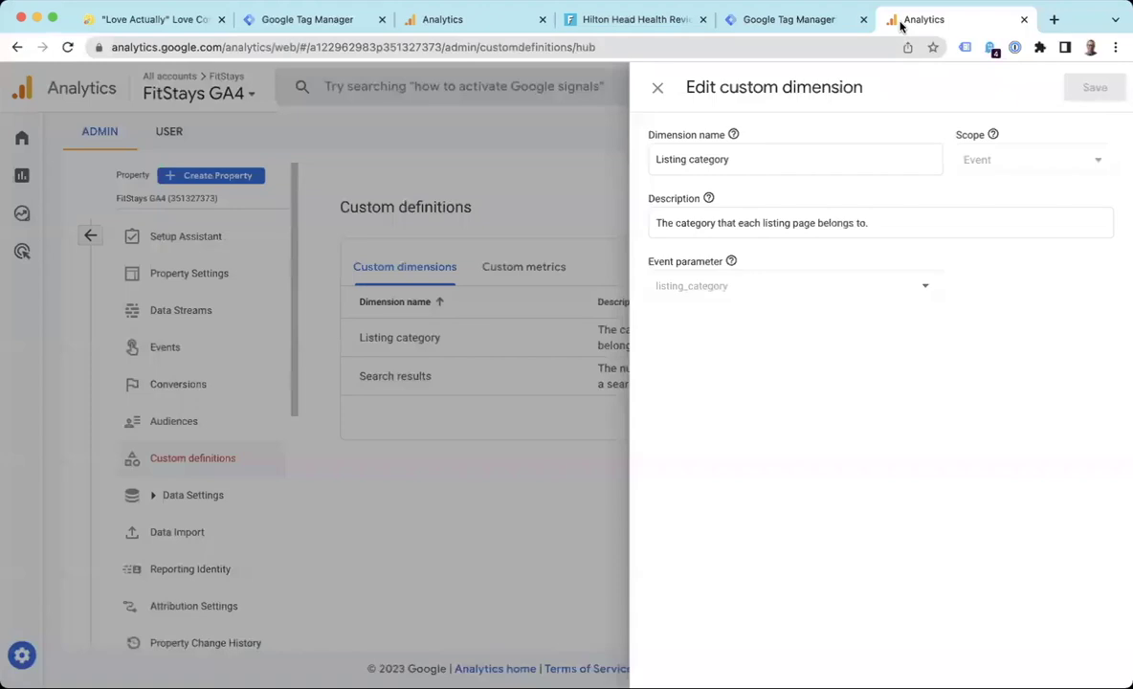
click(661, 158)
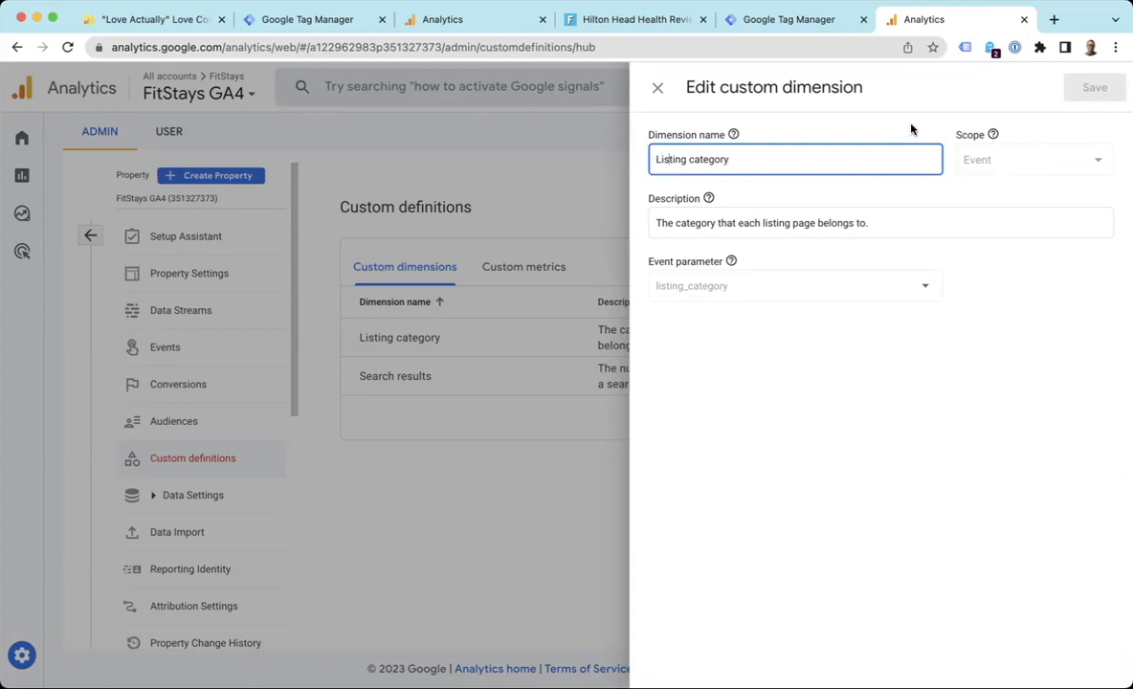
click(783, 21)
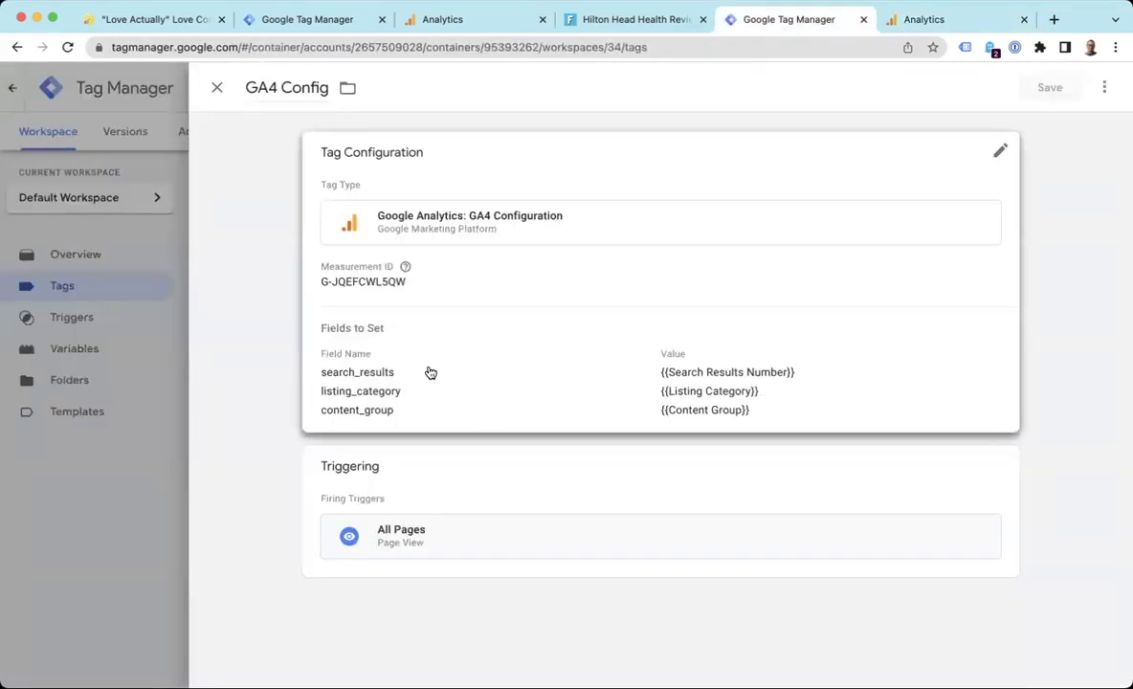
click(909, 19)
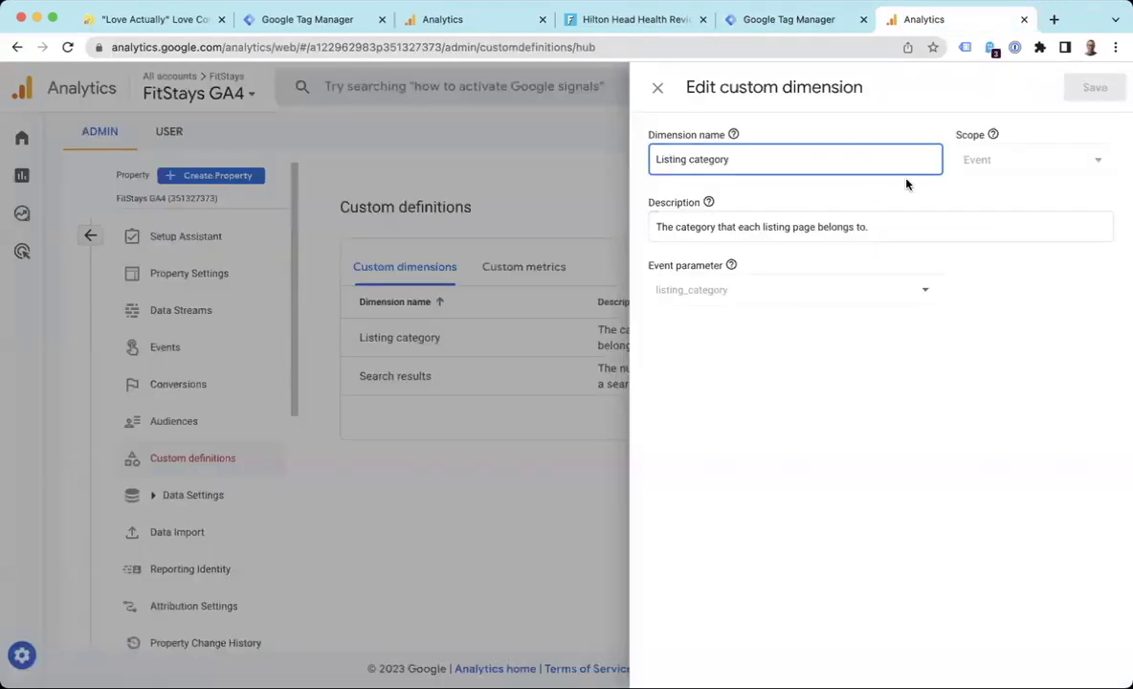
click(742, 227)
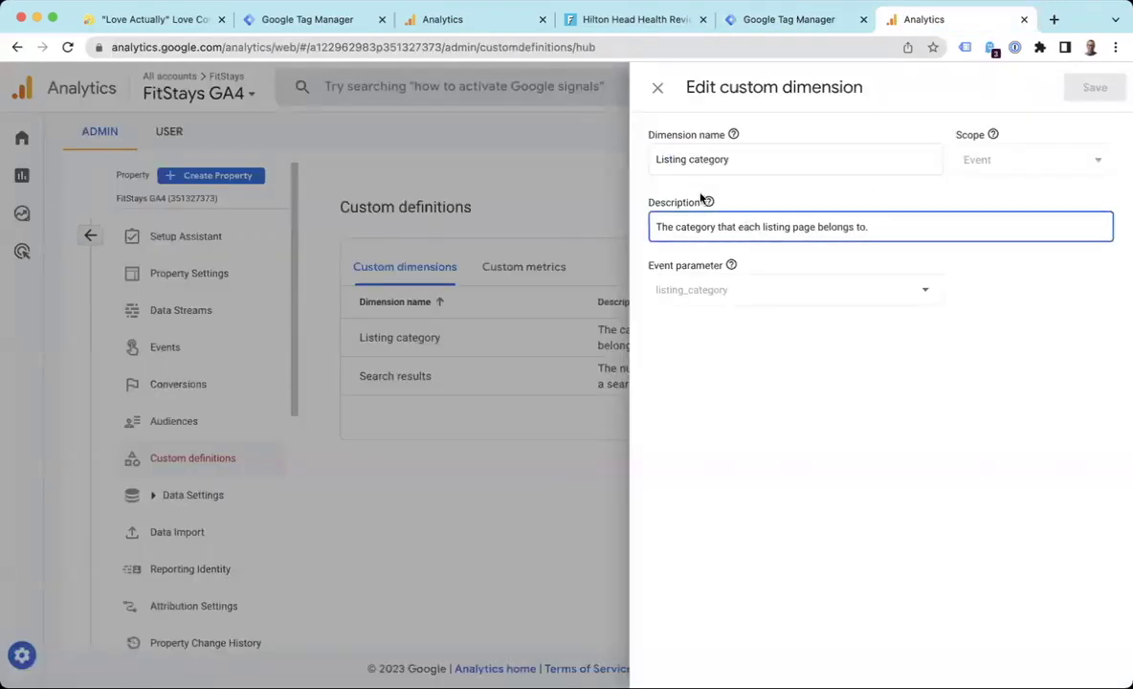
click(657, 87)
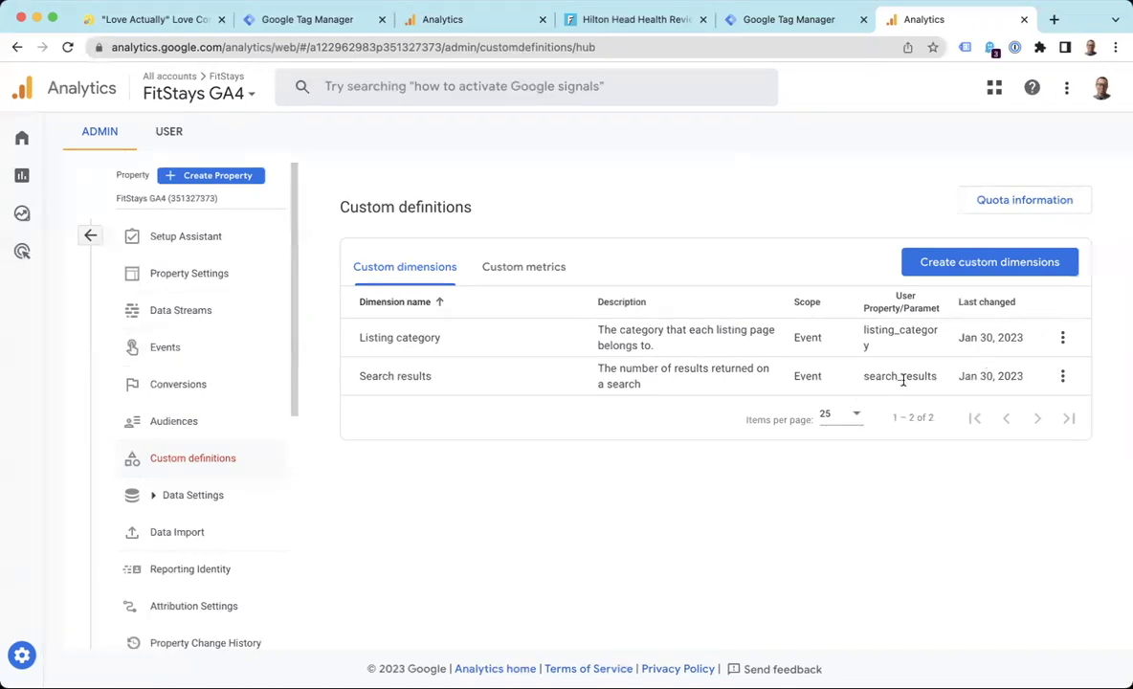
Open the Analytics Explorations area, then view the GA4 Config tag in Tag Manager.
mouse_move(44, 183)
mouse_move(35, 224)
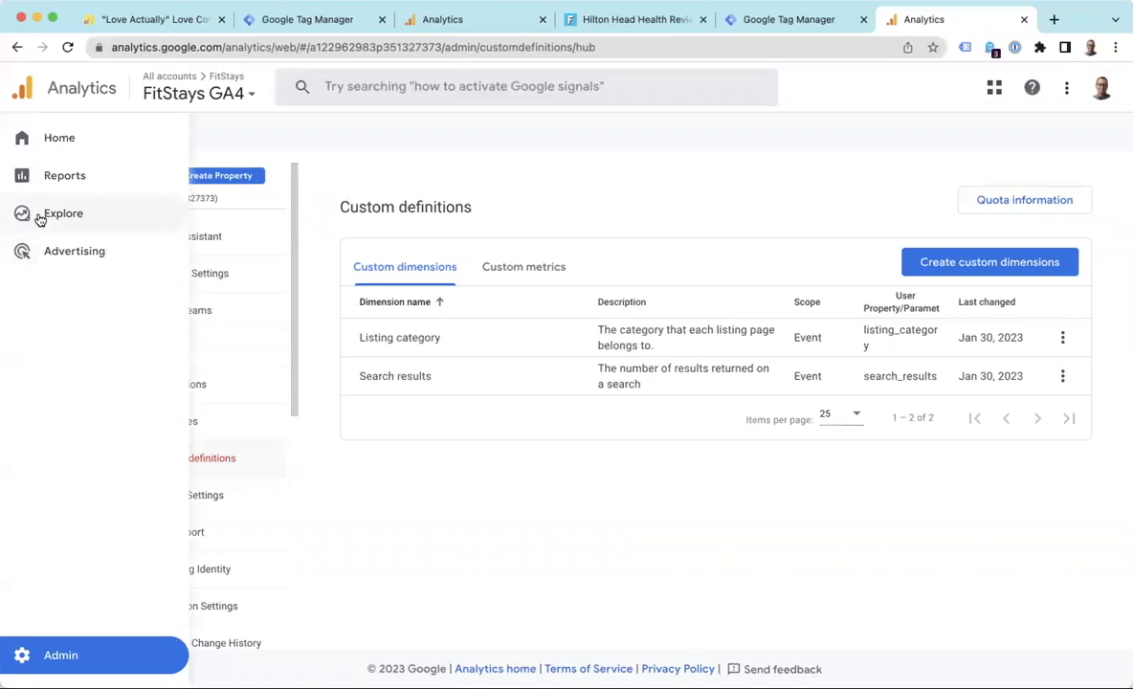
click(39, 219)
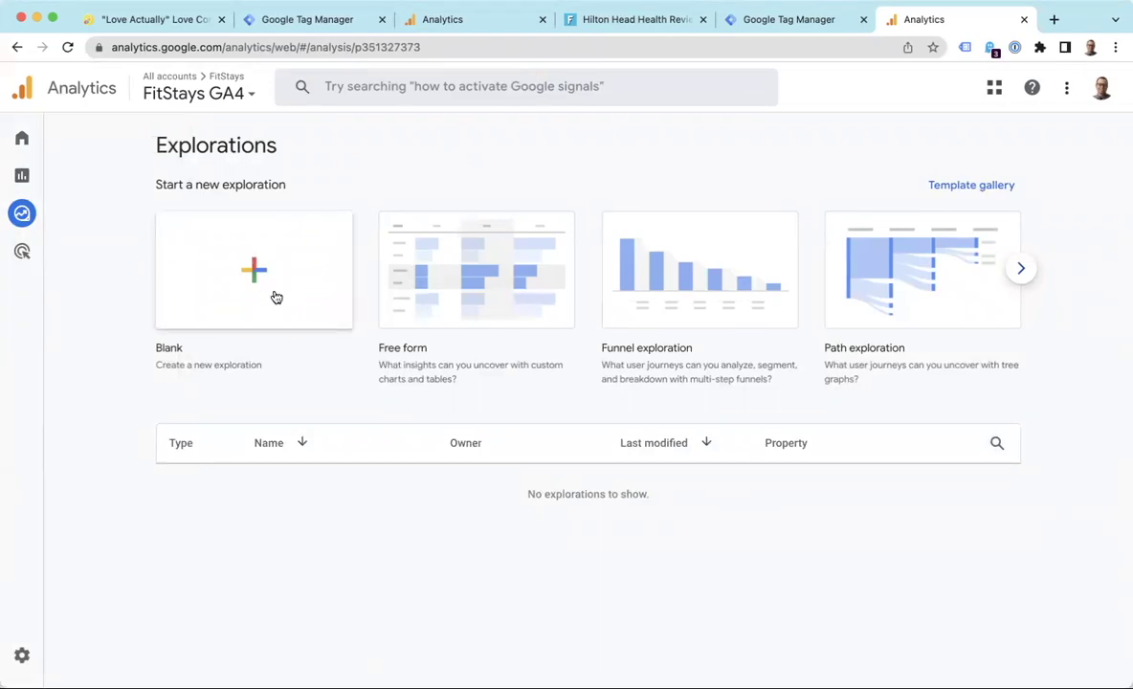
click(772, 20)
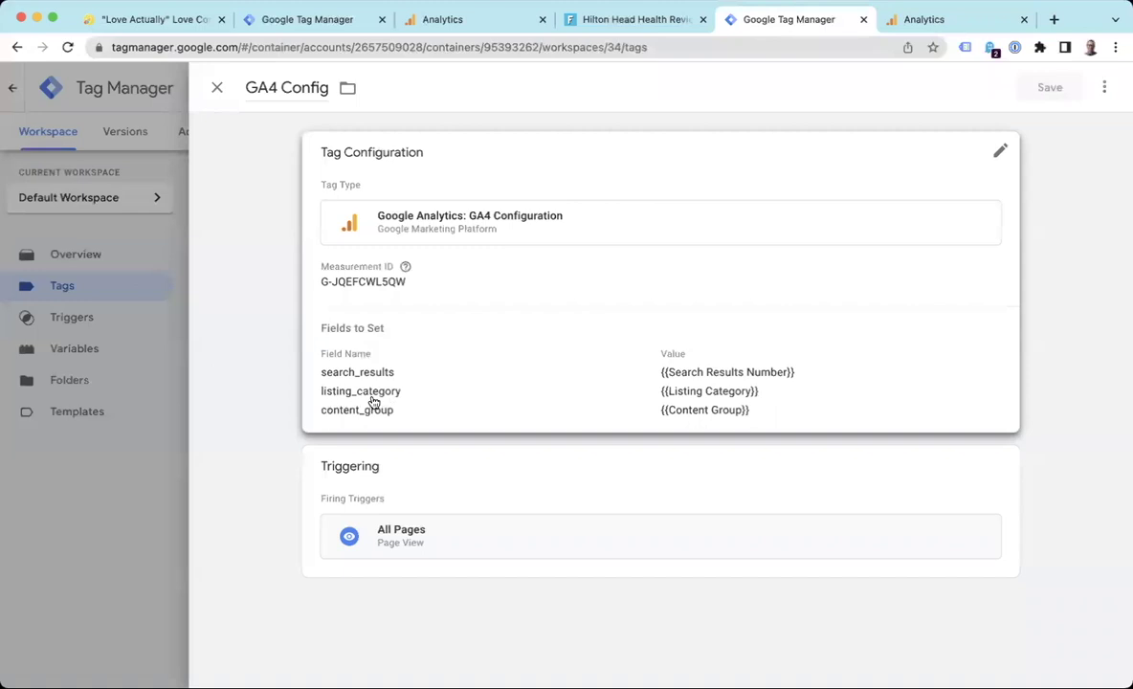
click(899, 19)
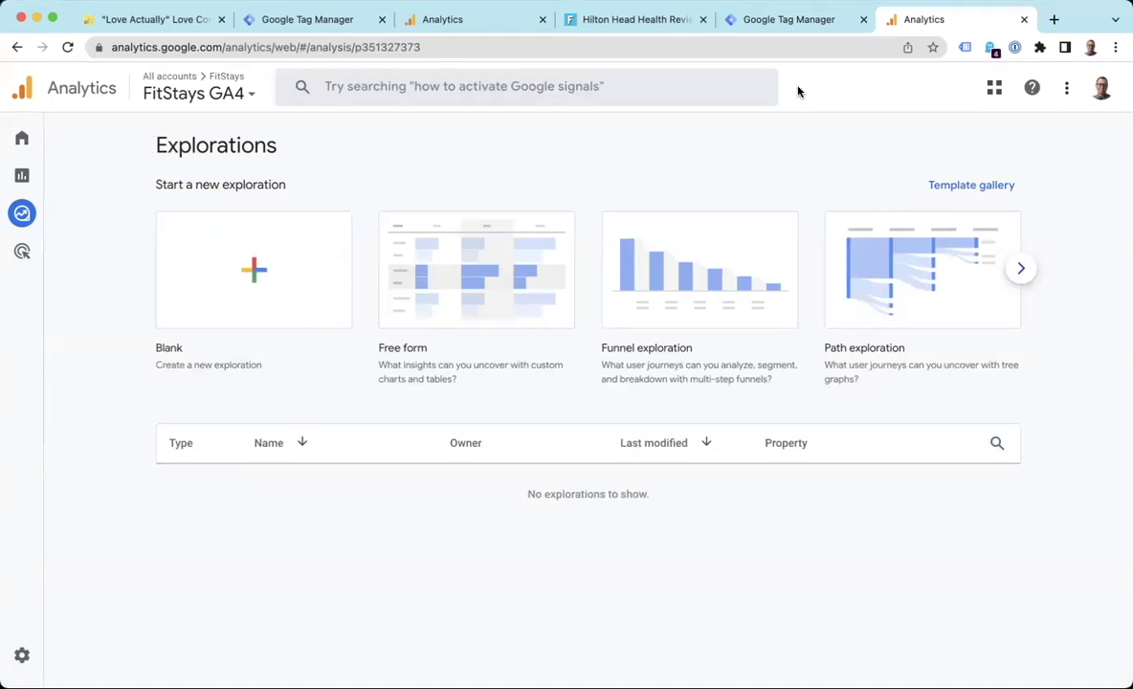
click(784, 20)
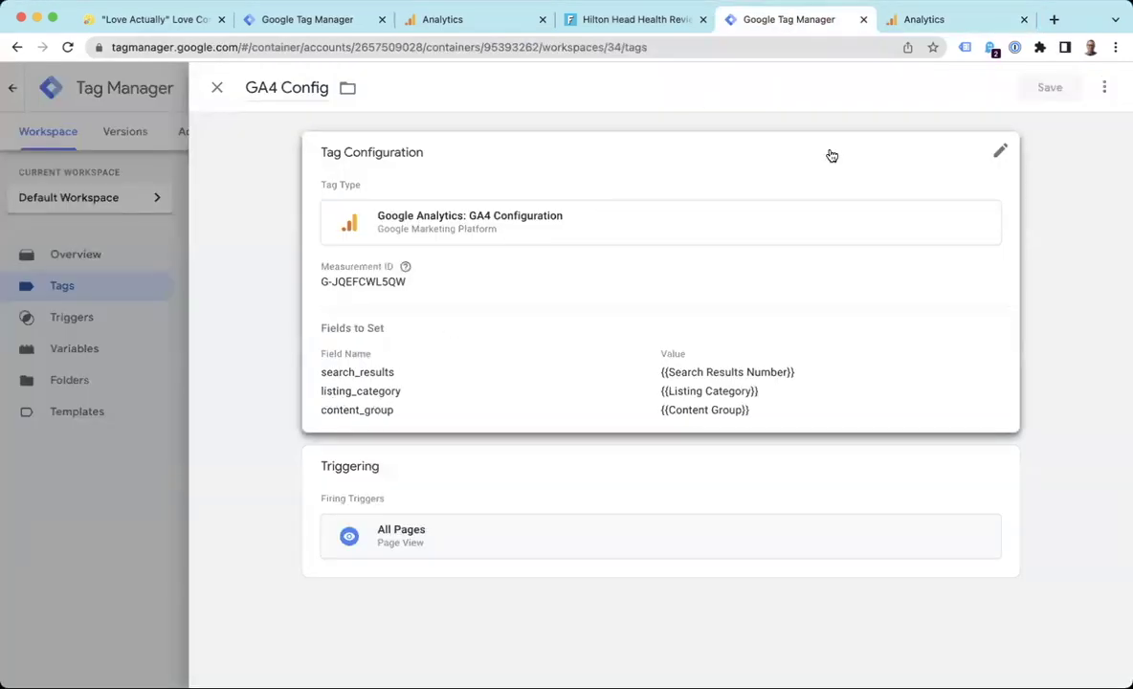
Highlight the Listing category dimension in Custom definitions, then go back to Explorations.
click(926, 20)
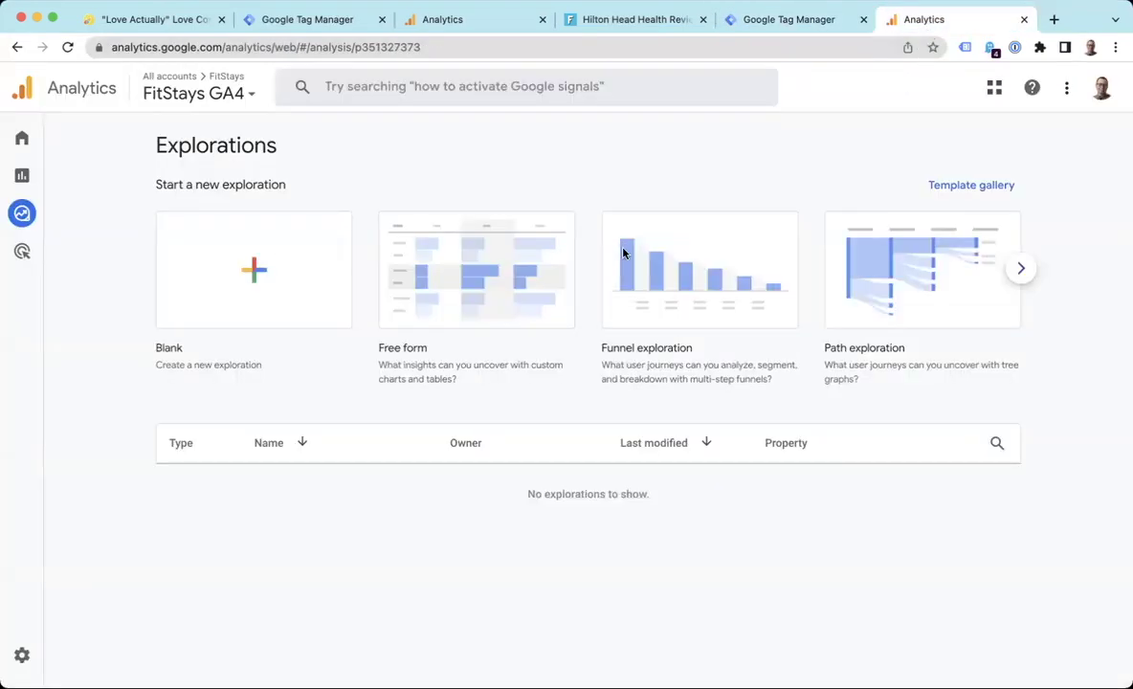
click(17, 657)
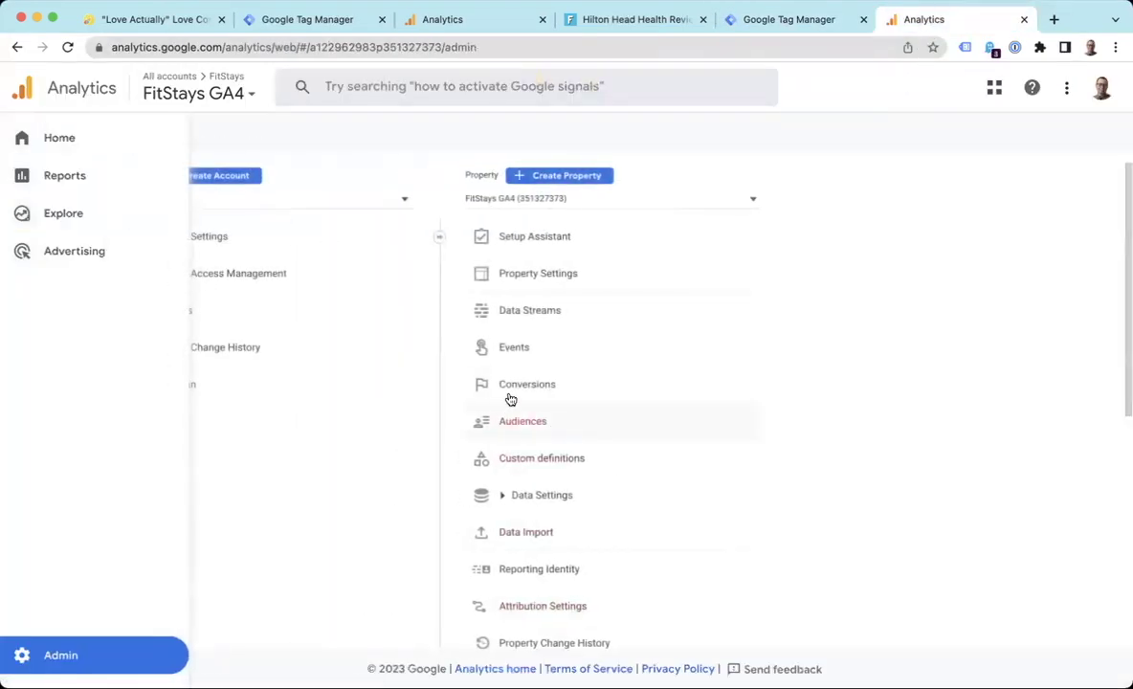
click(541, 457)
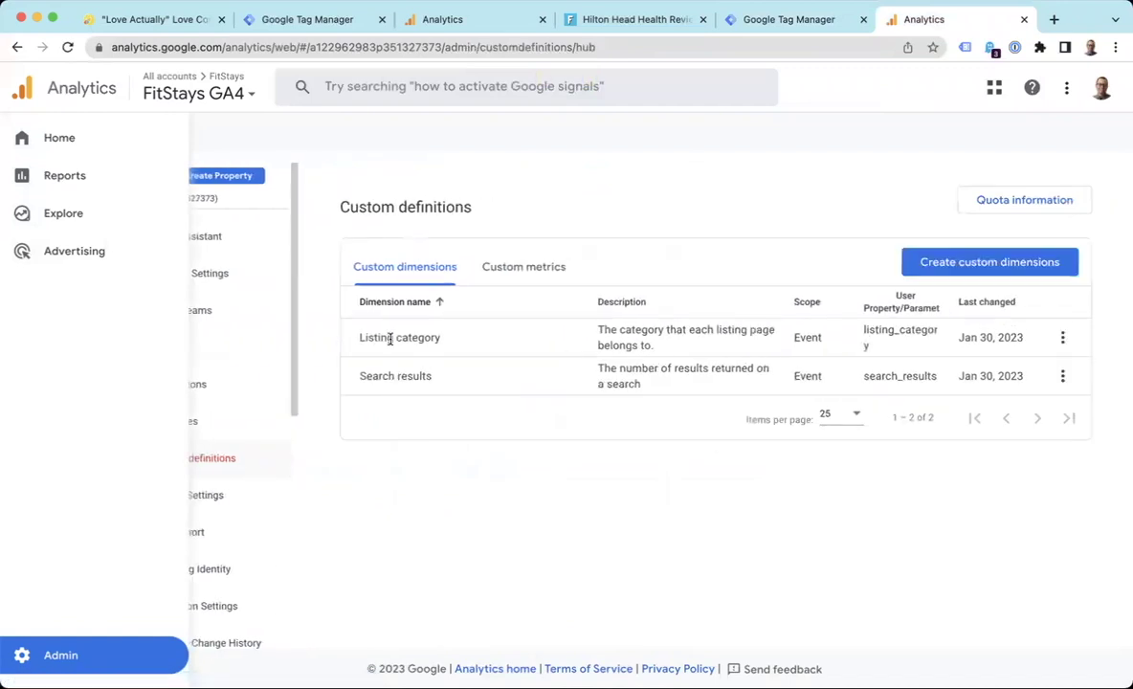
drag(372, 340, 640, 344)
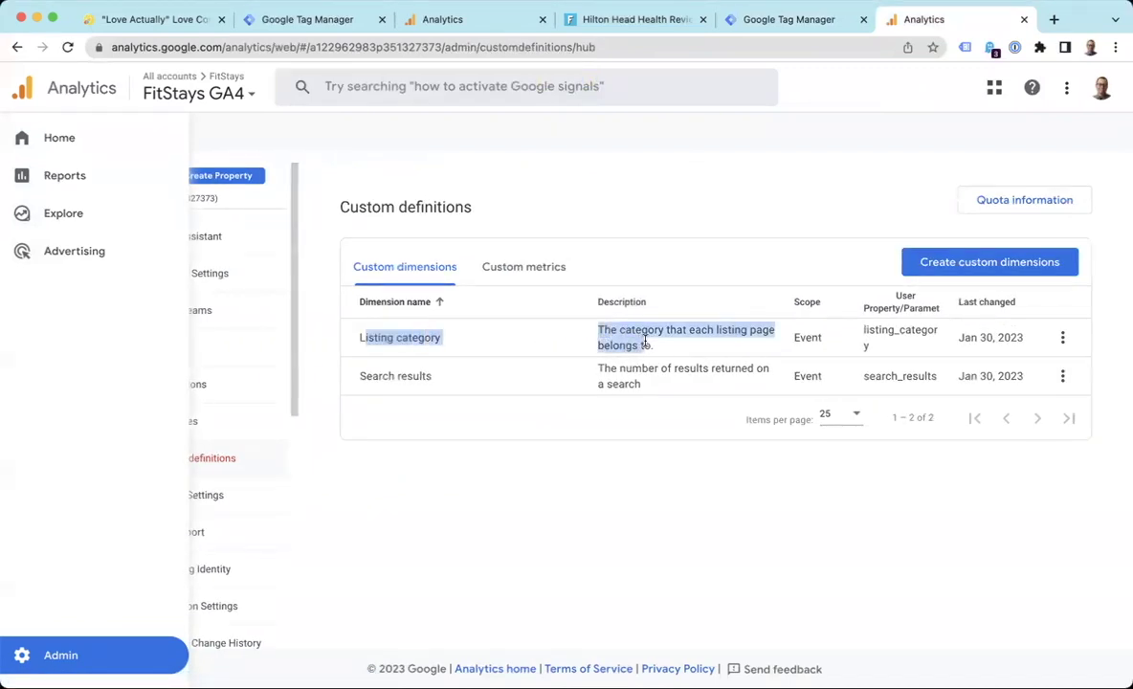
click(40, 218)
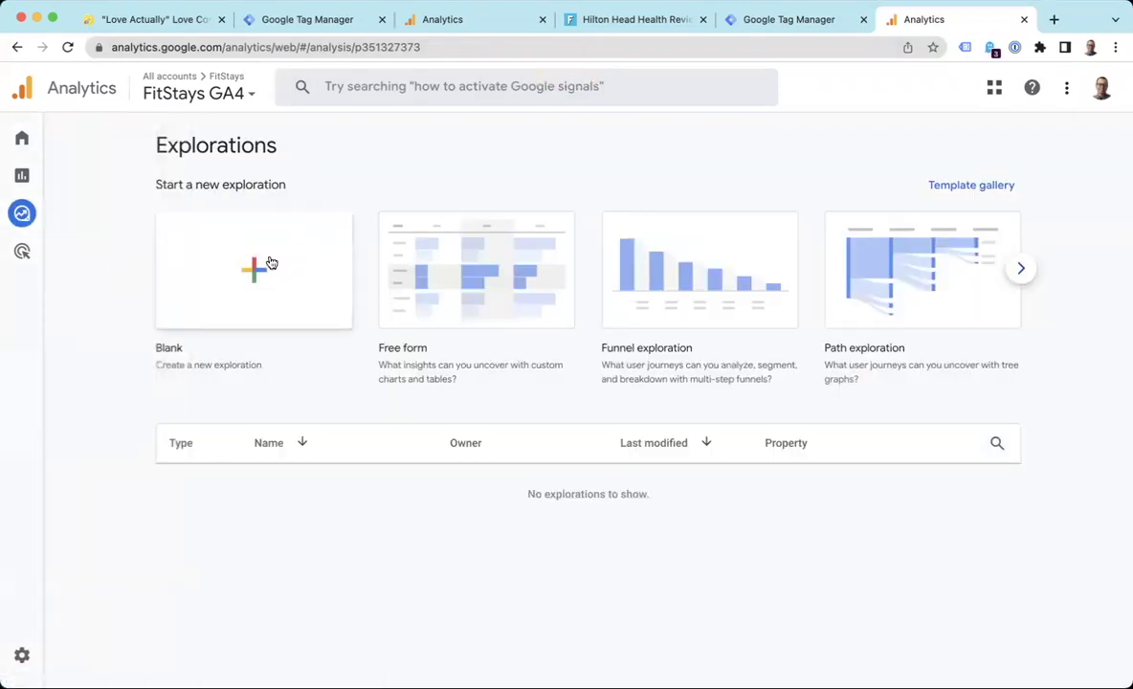
Create a blank exploration named Listing Category Report.
click(267, 266)
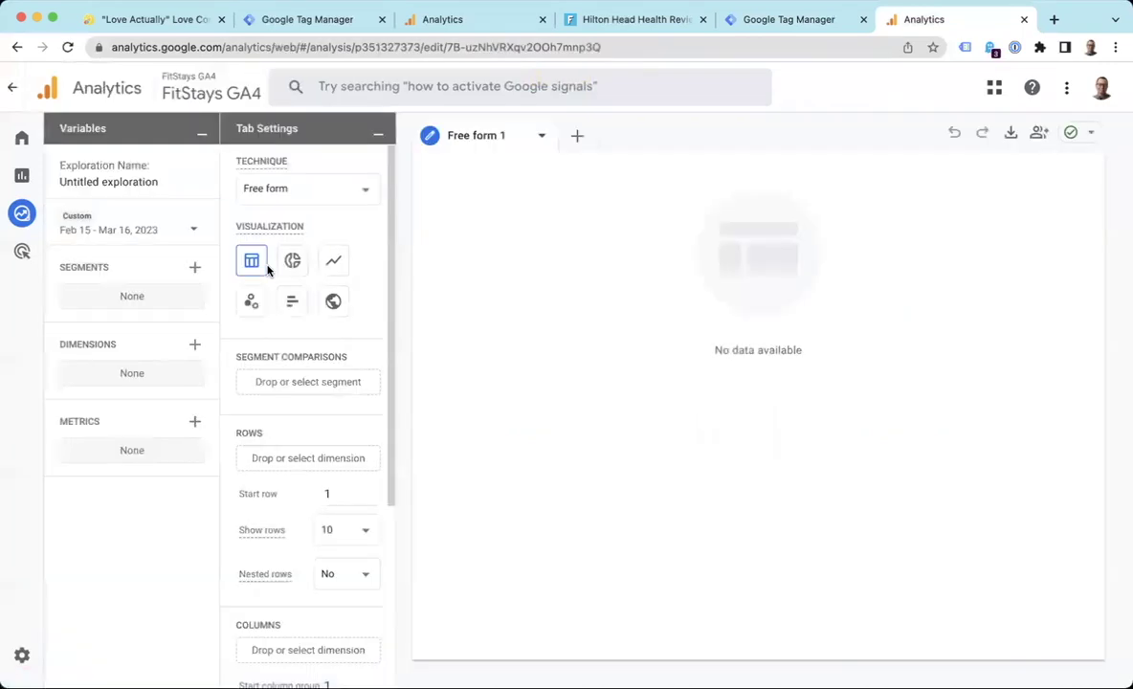
click(94, 181)
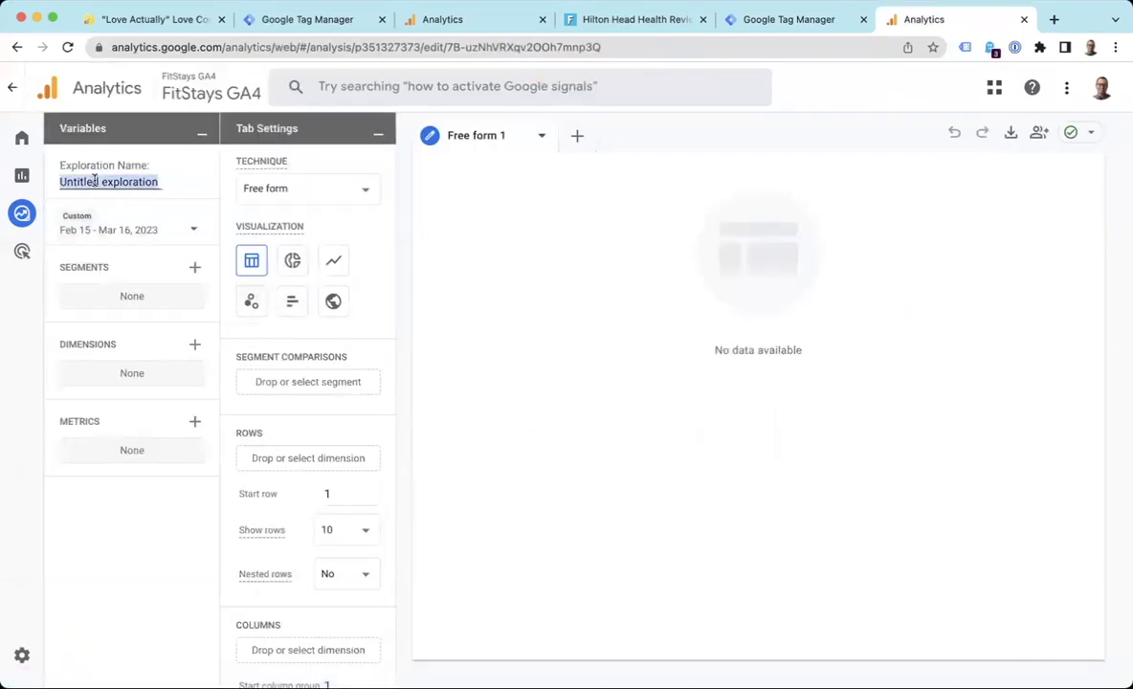
text(Listing Category Report)
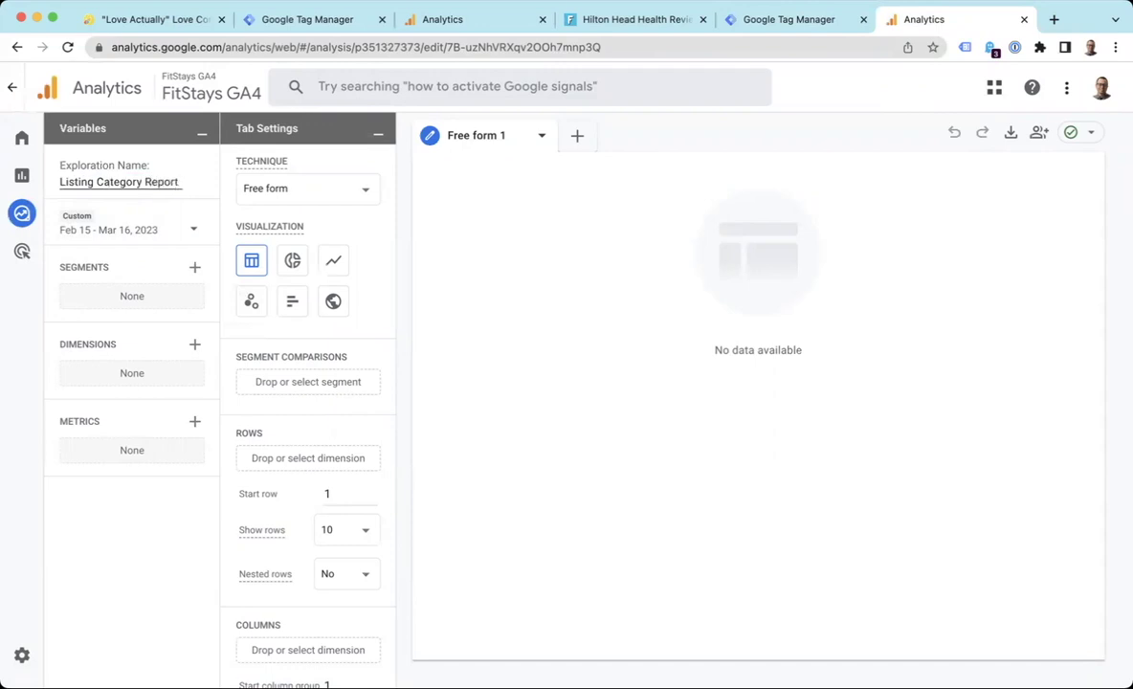
click(120, 230)
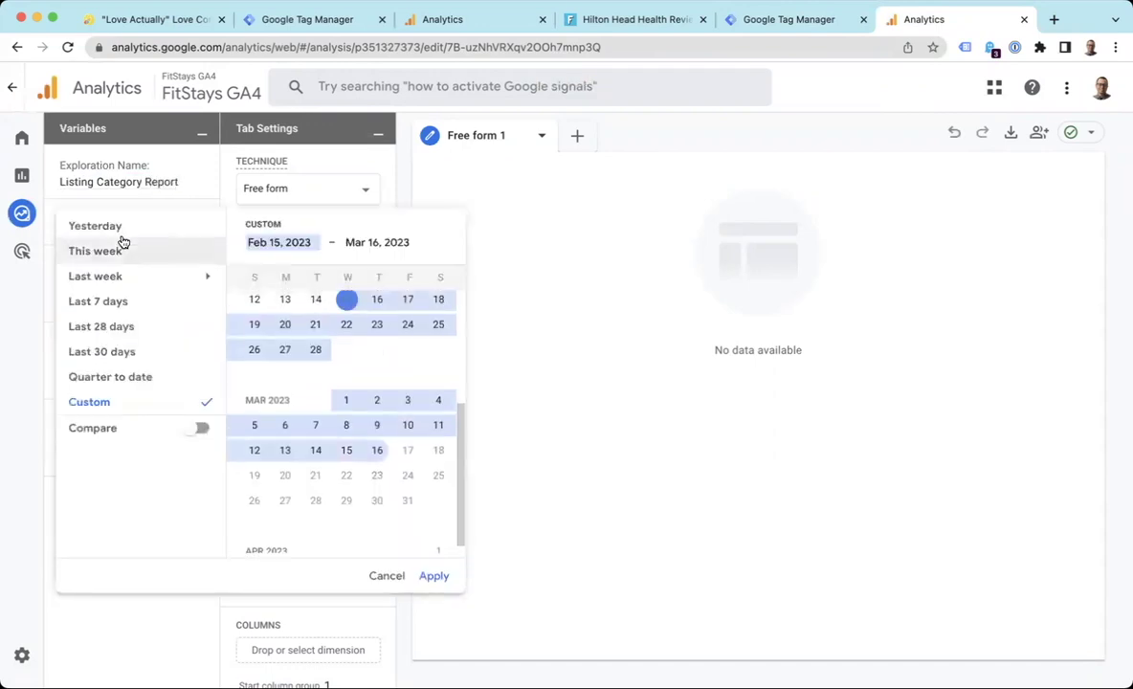
Set the date range to Last 28 days and import the Listing category custom dimension.
click(137, 328)
click(435, 578)
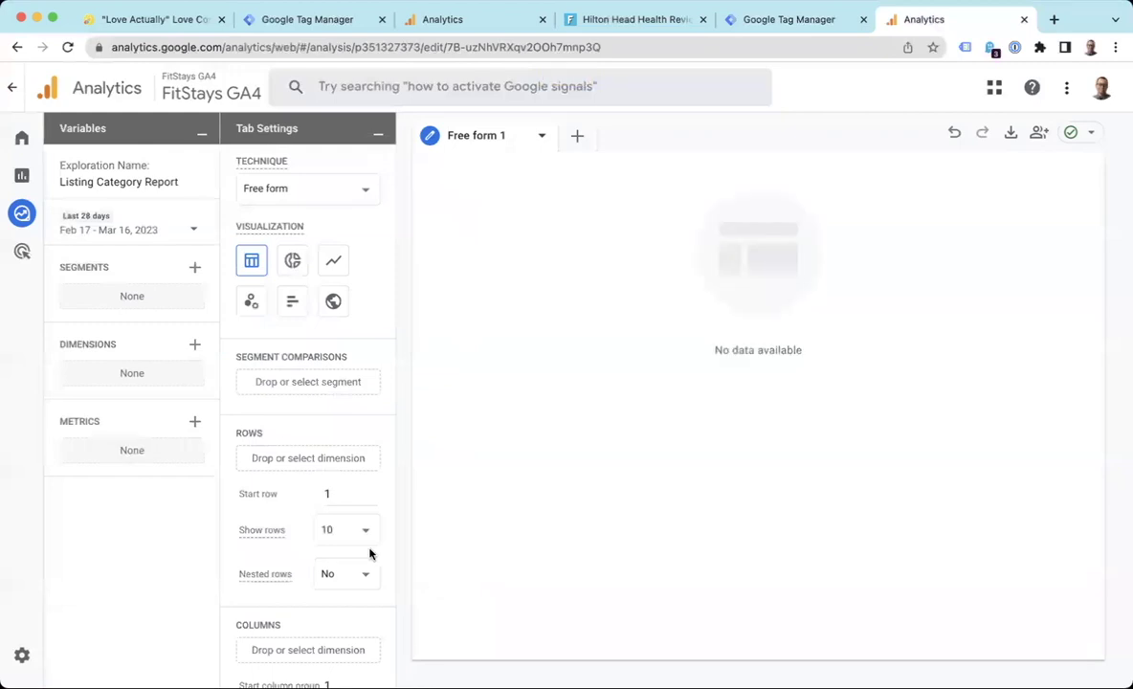
click(195, 346)
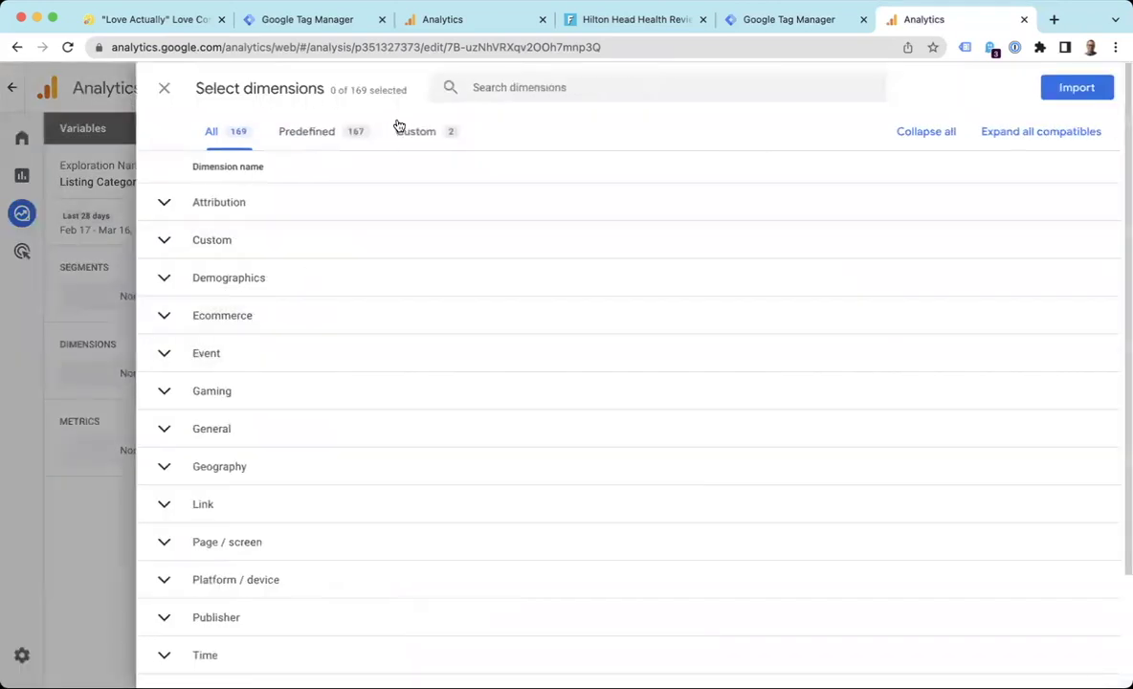
click(416, 136)
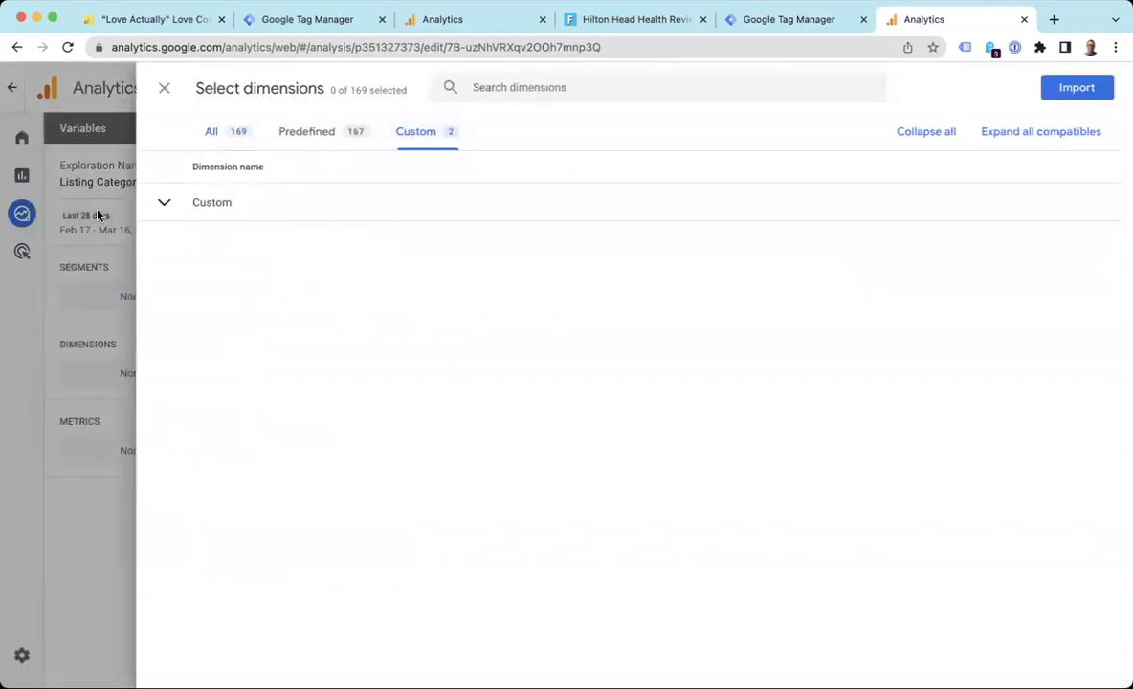
click(158, 206)
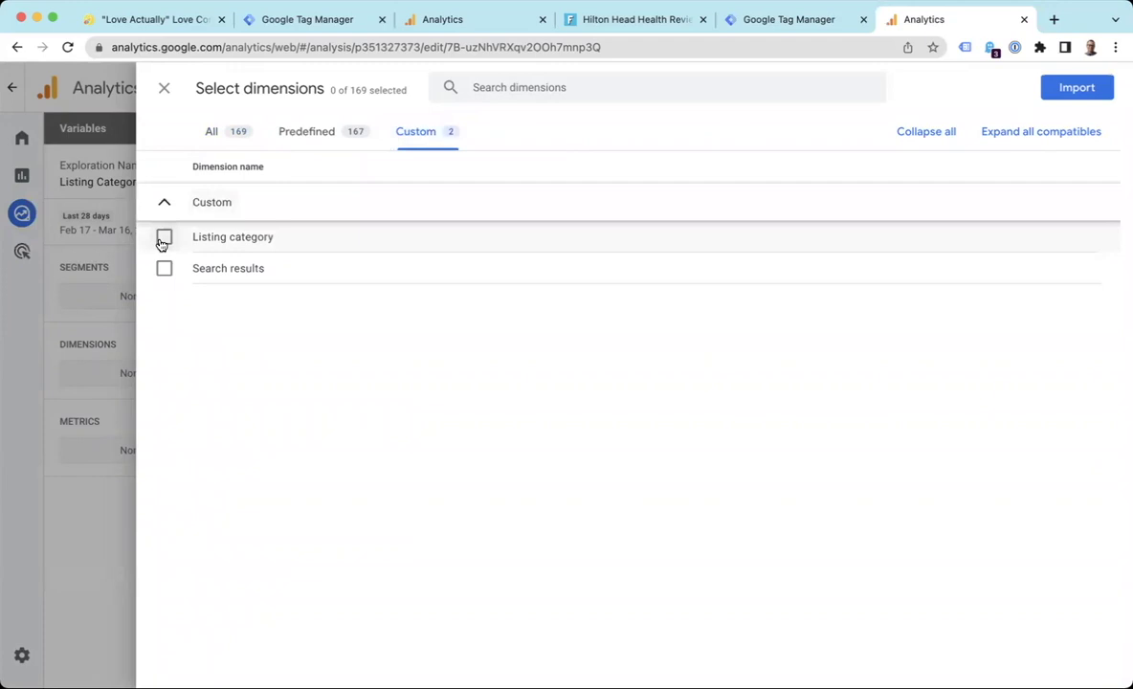
click(163, 237)
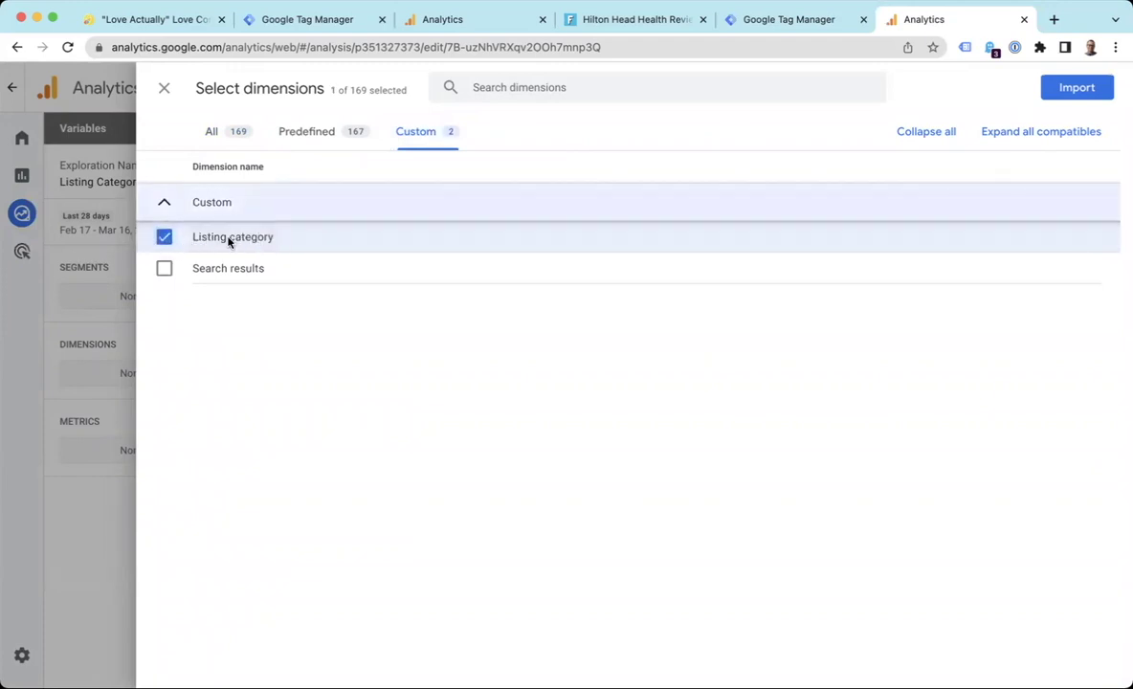
click(1088, 86)
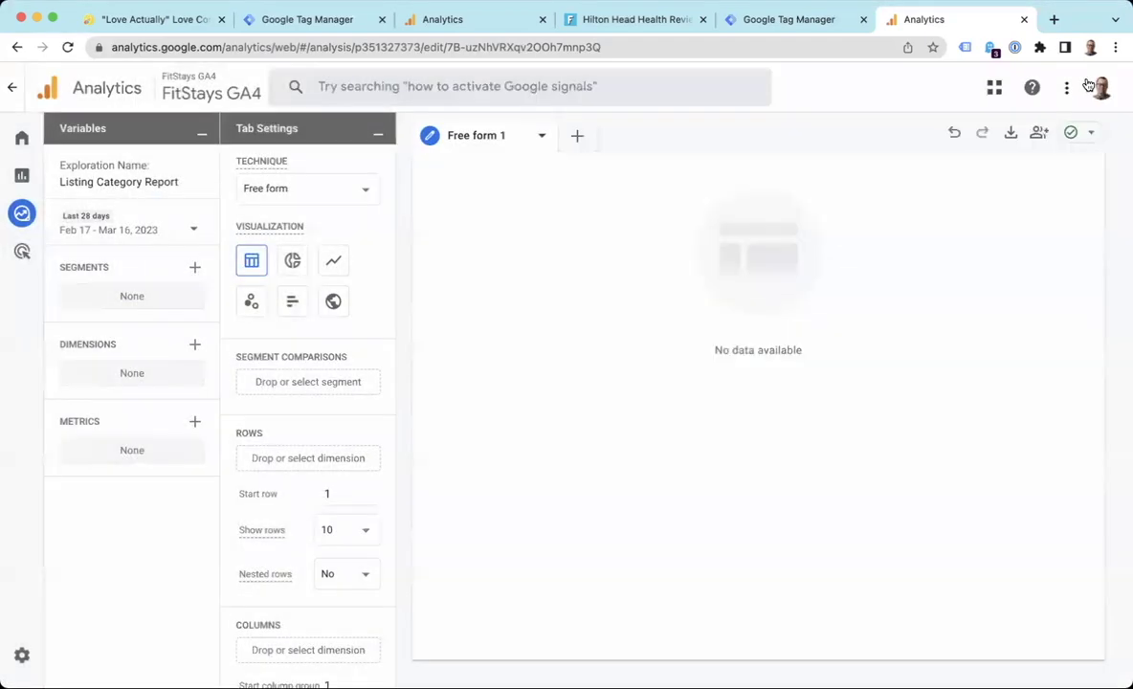
Find the Event count metric by searching for it and import it.
click(195, 421)
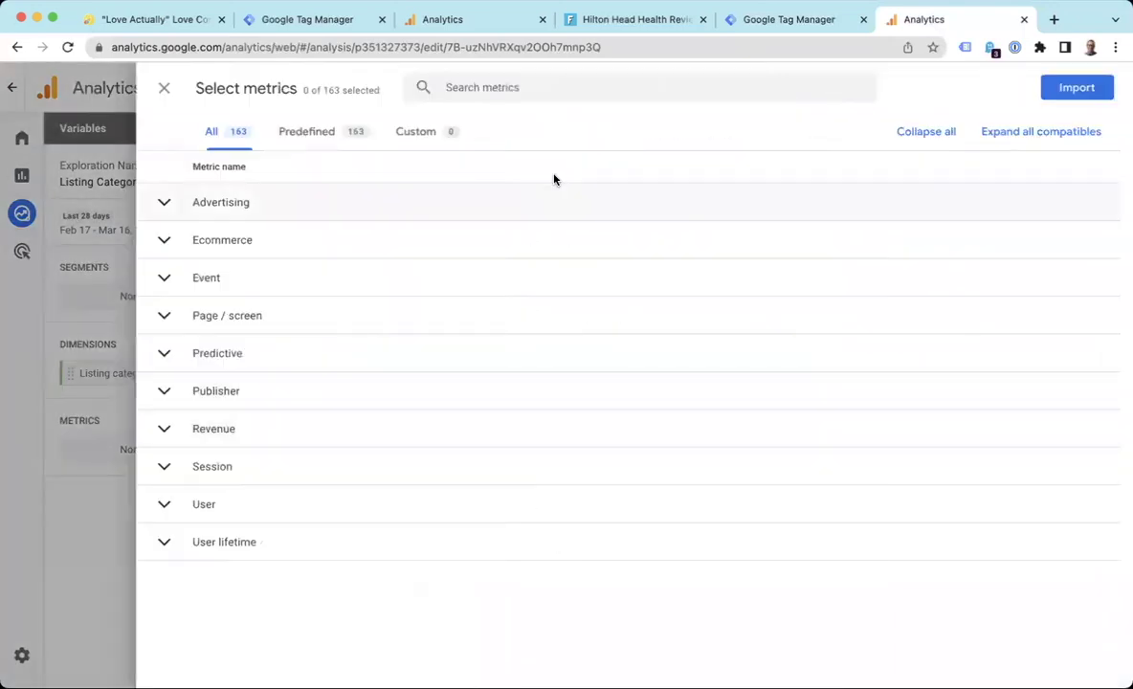
click(502, 90)
text(event coutn)
key(BackSpace)
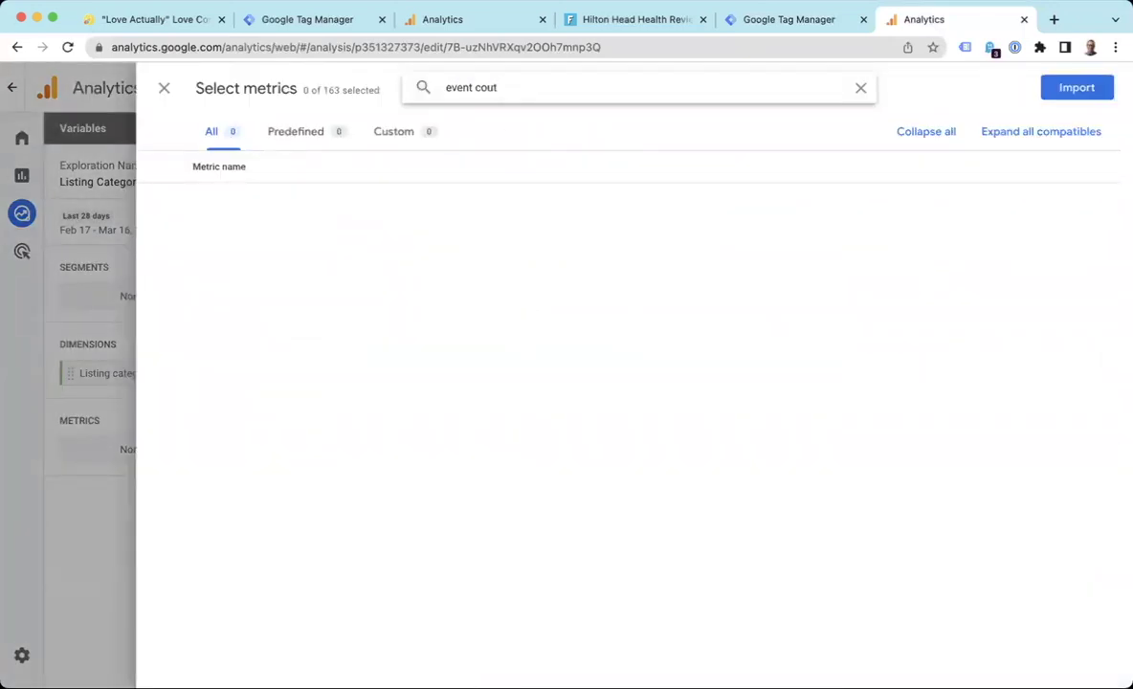
text(n)
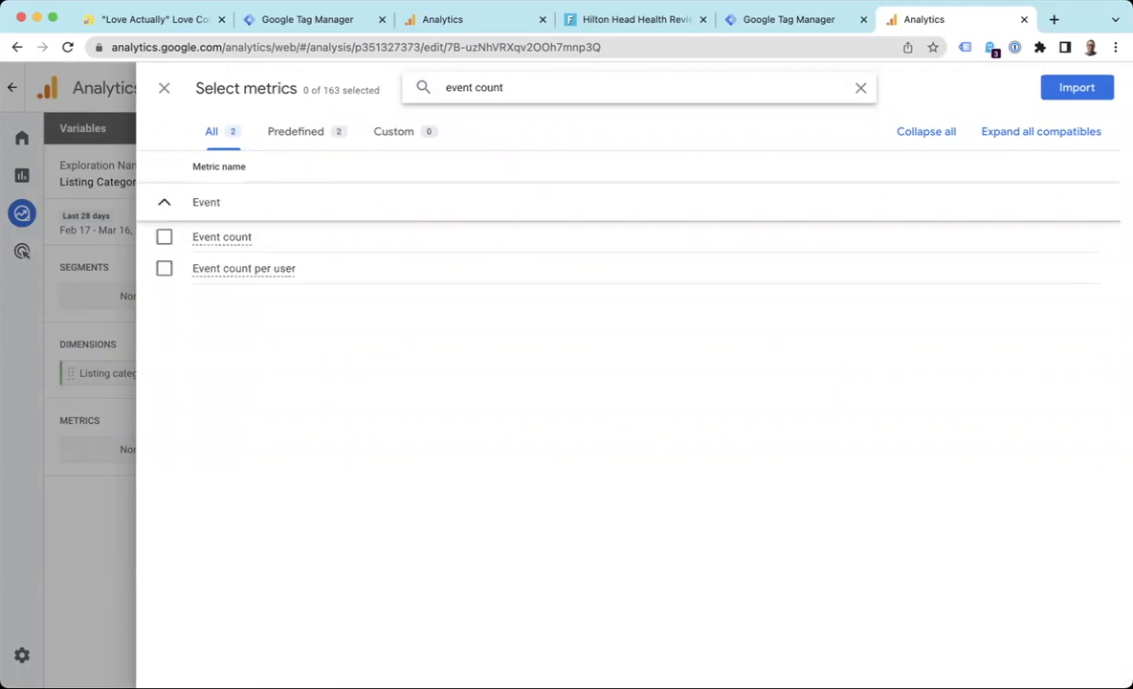
click(165, 236)
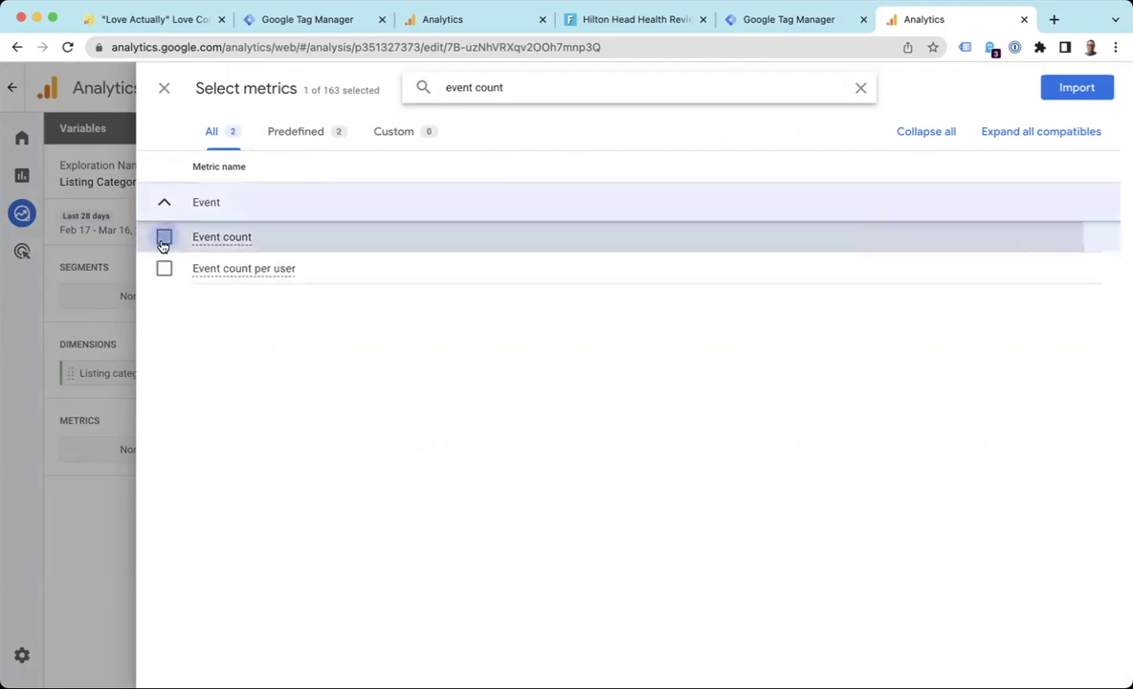
click(1052, 94)
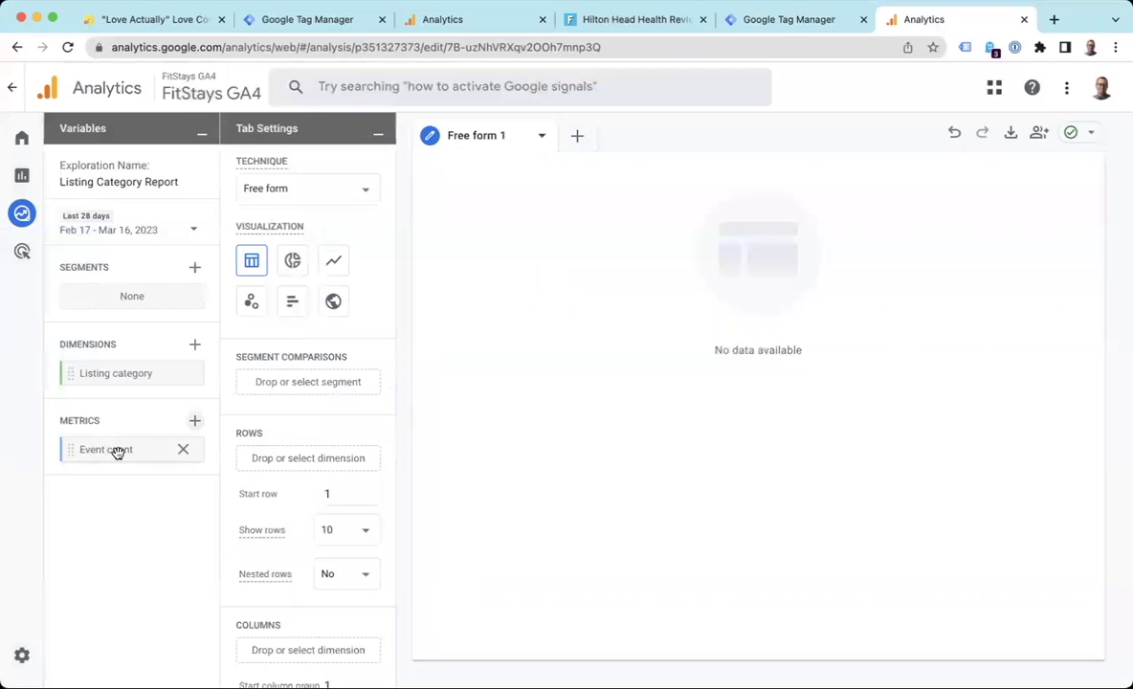
Put Listing category in Rows and Event count in Values, sorted highest count first.
double_click(129, 375)
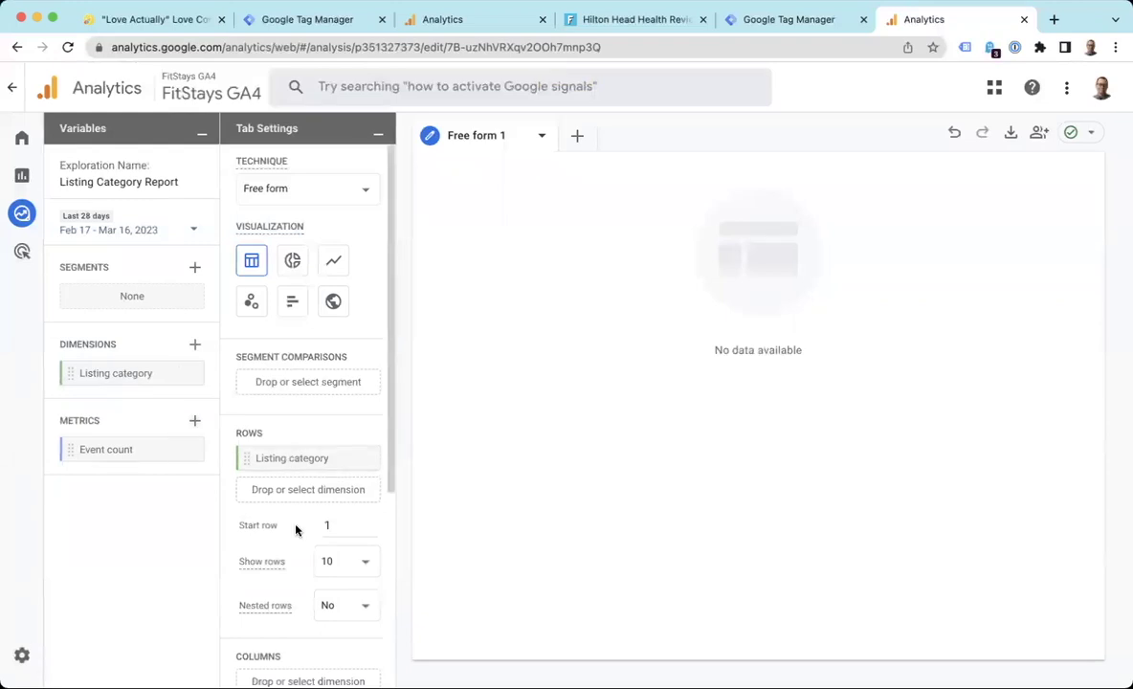
double_click(96, 449)
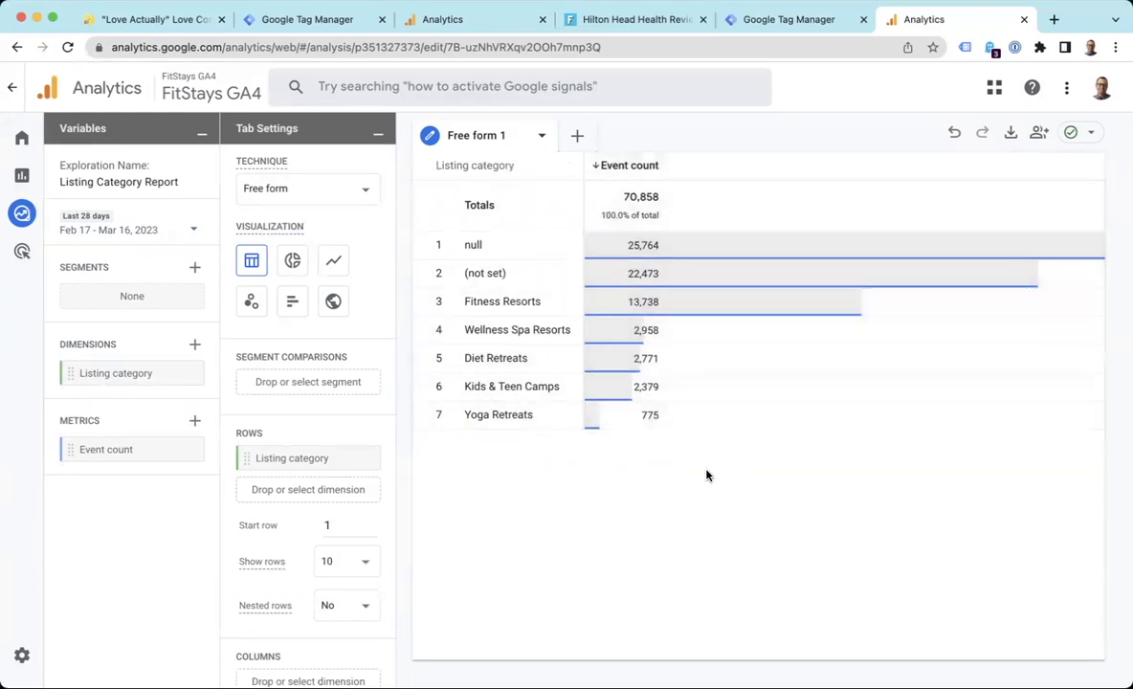
click(629, 165)
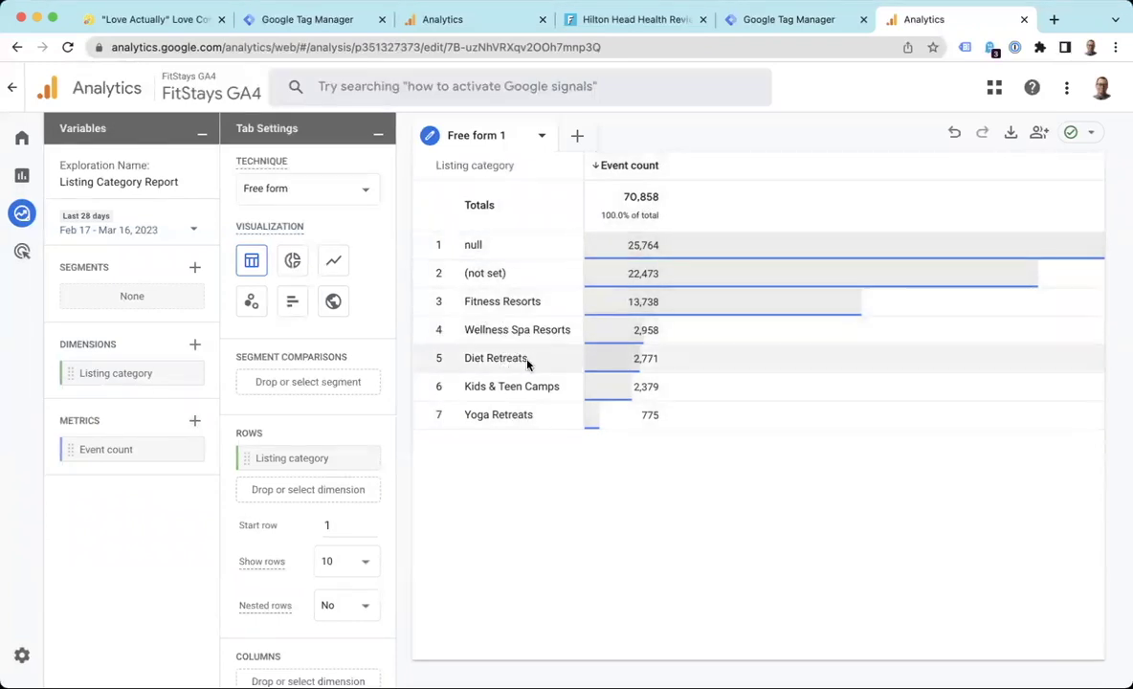
click(629, 168)
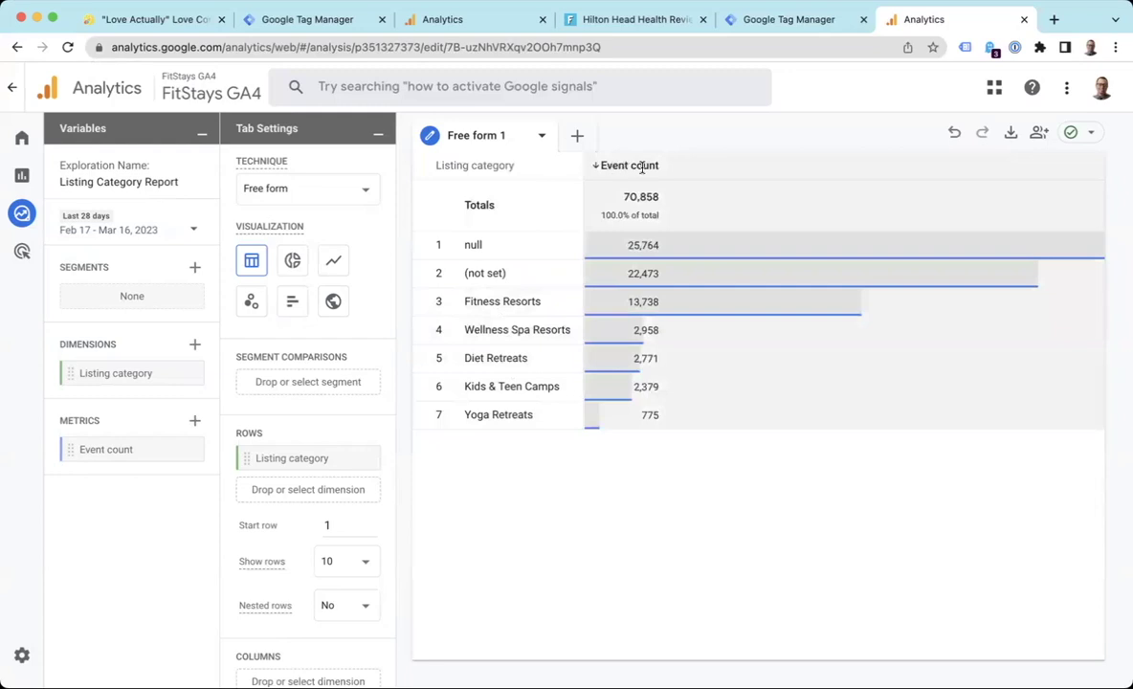
Import the Event name dimension into the exploration.
scroll(280, 559, down, 5)
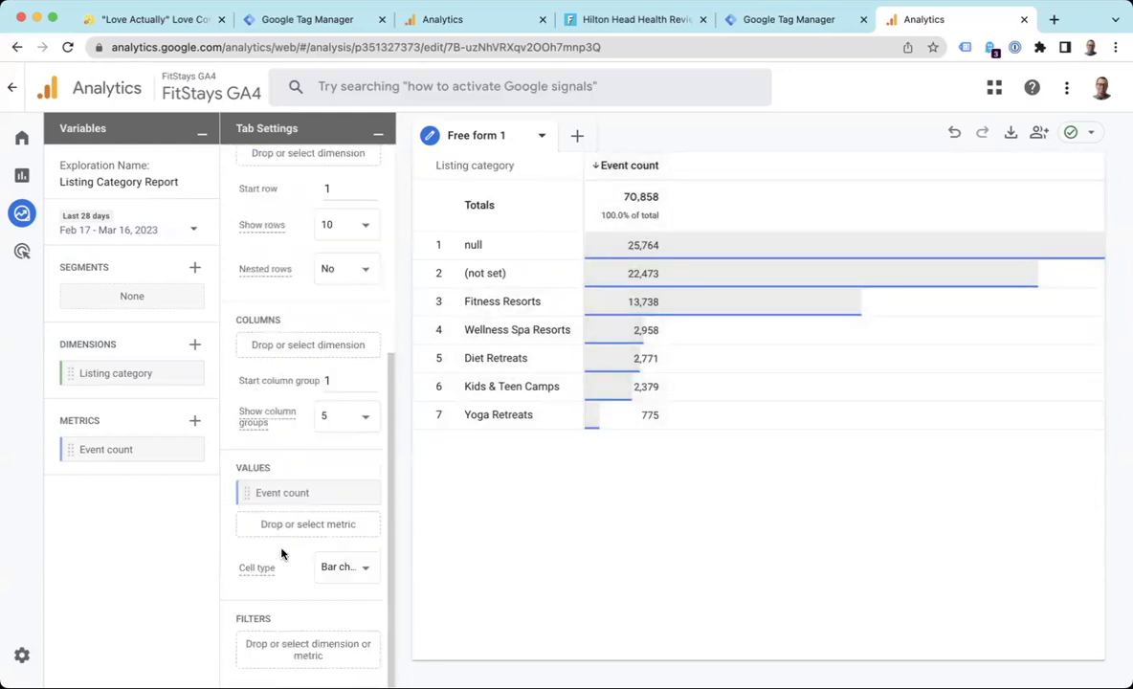
click(256, 642)
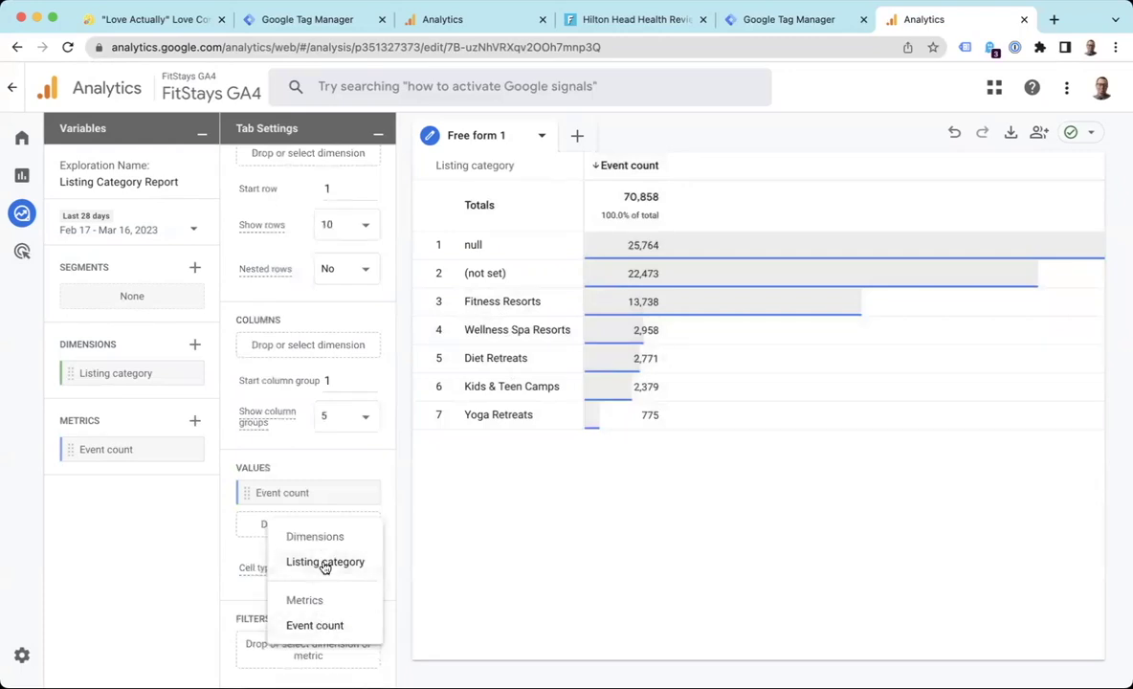
click(225, 553)
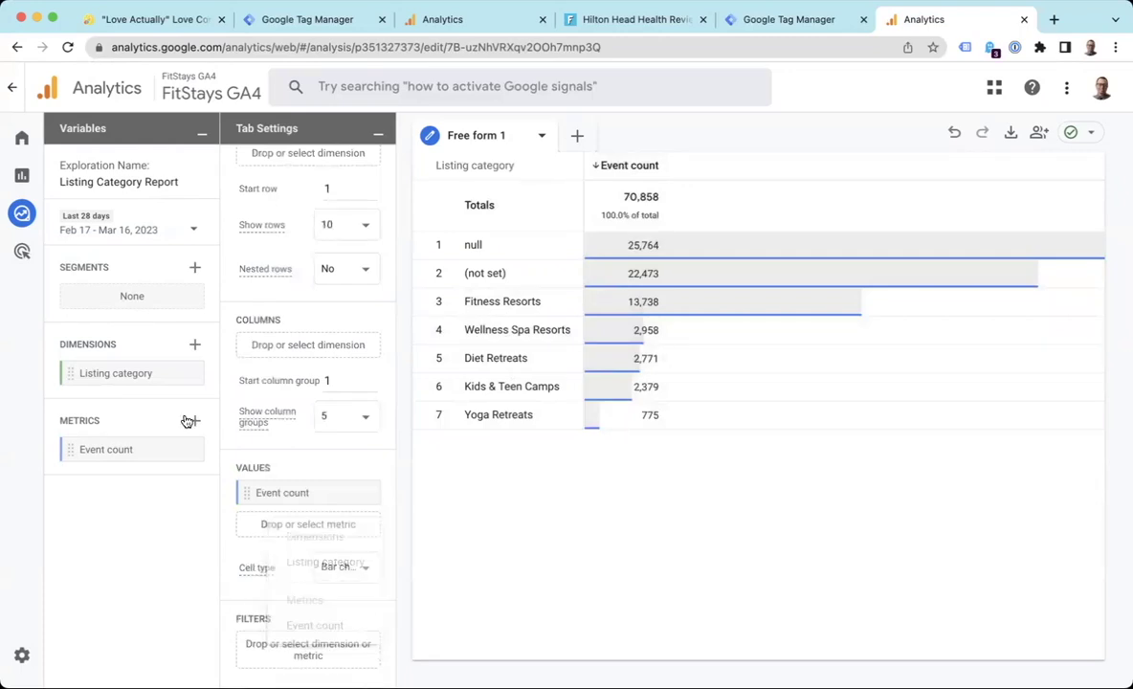
click(196, 345)
click(562, 80)
text(eve)
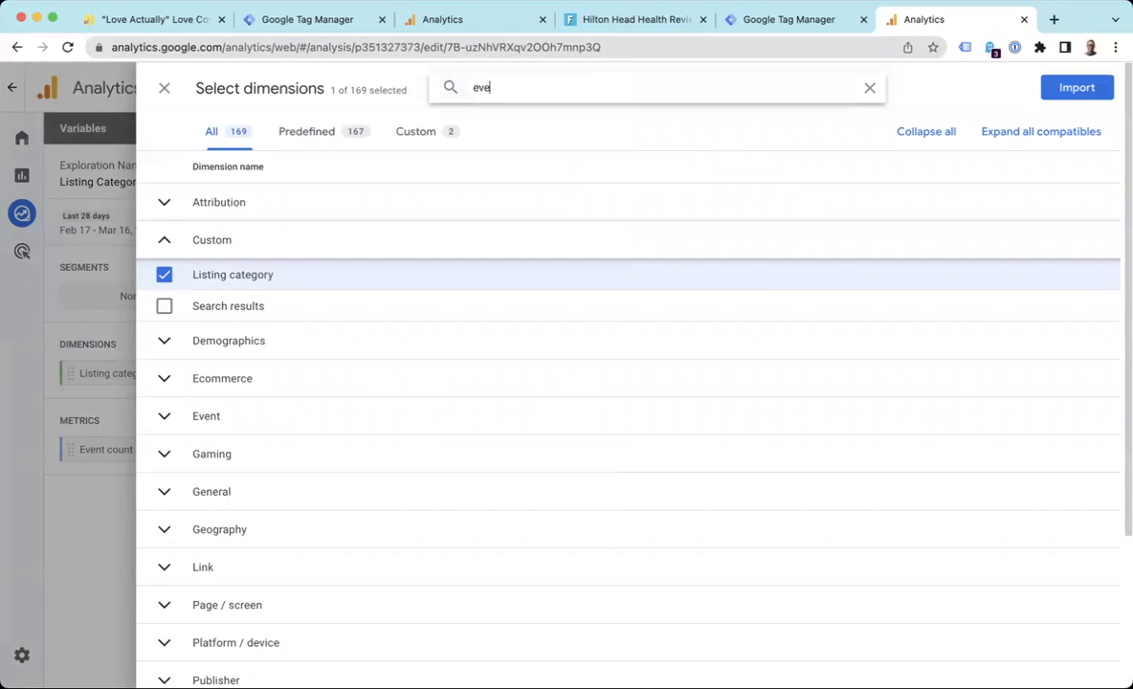
text(nt name)
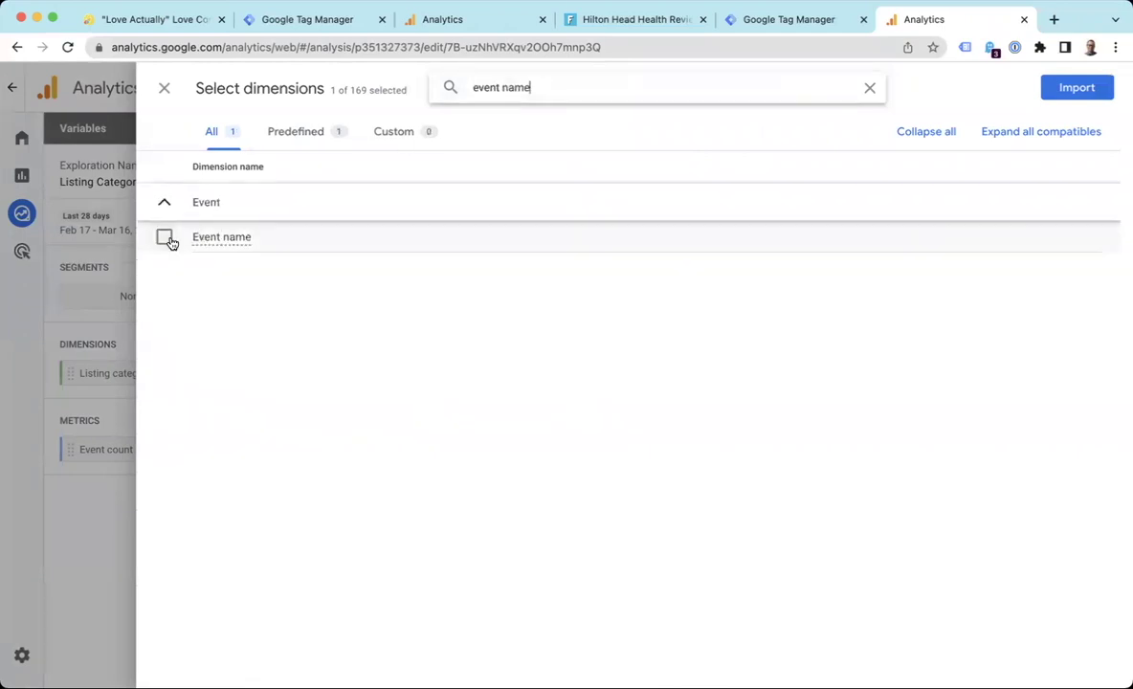
click(165, 236)
click(1076, 88)
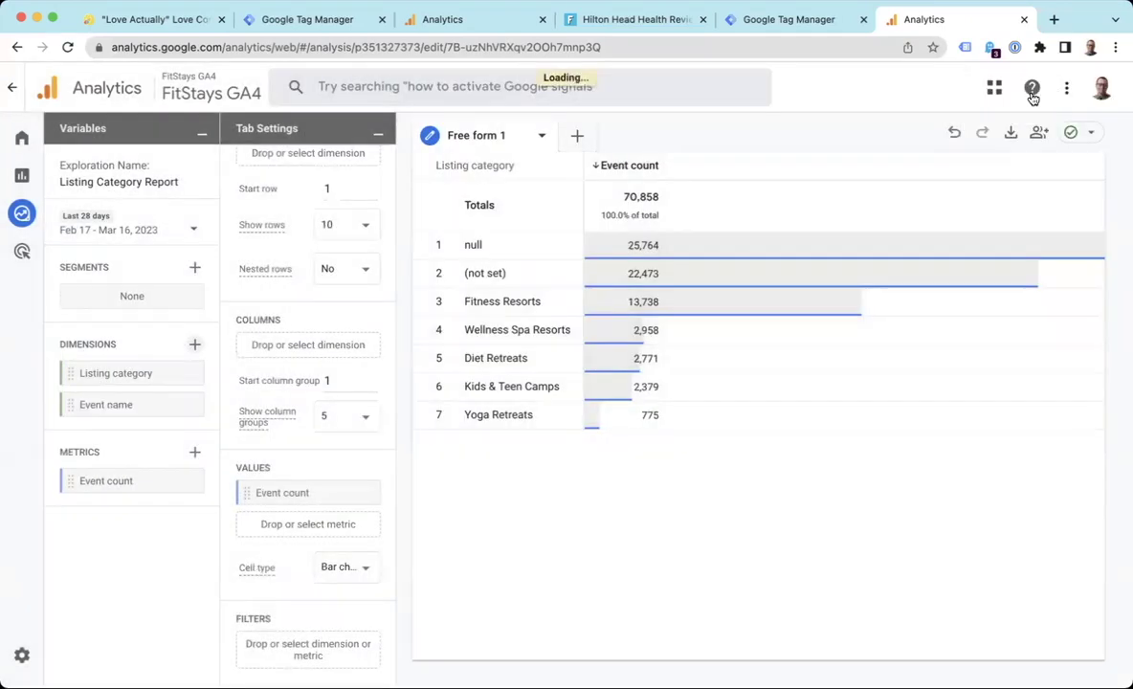
Apply an Event name filter that exactly matches page_view.
click(292, 644)
click(342, 566)
scroll(343, 566, down, 3)
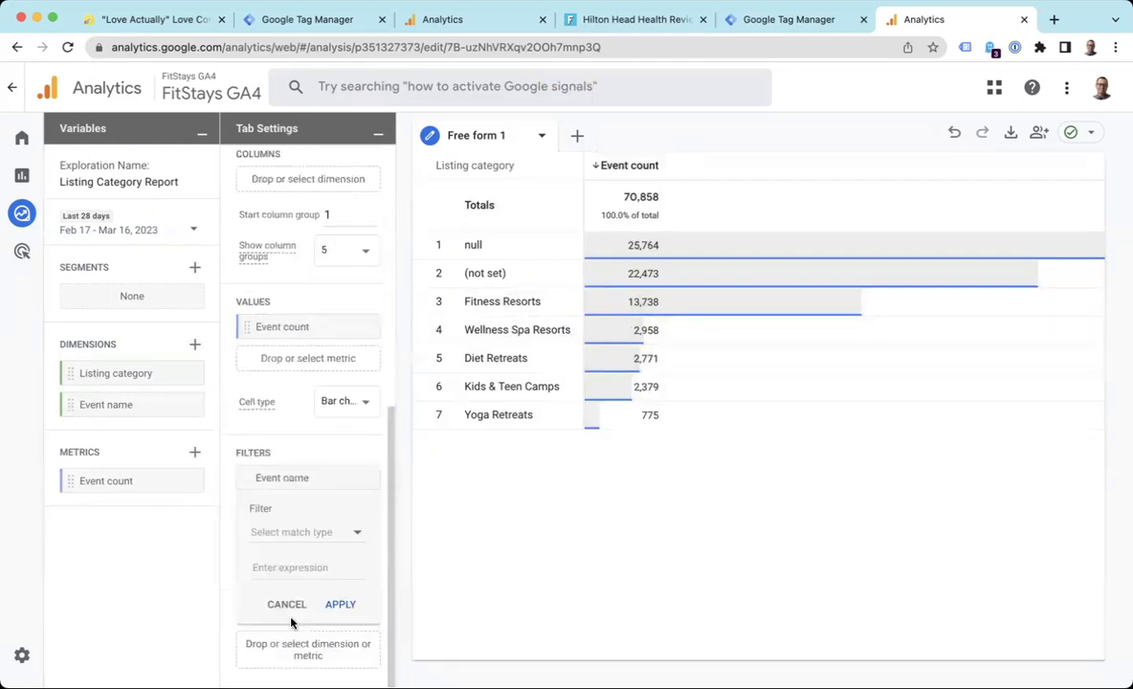
click(322, 536)
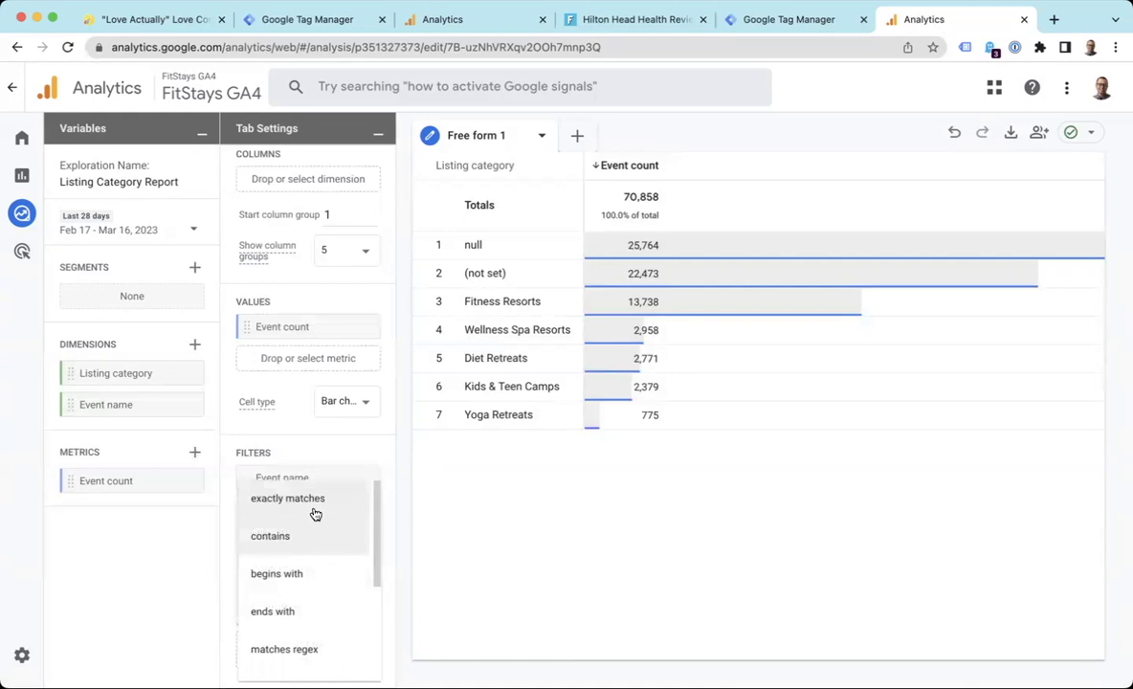
click(311, 503)
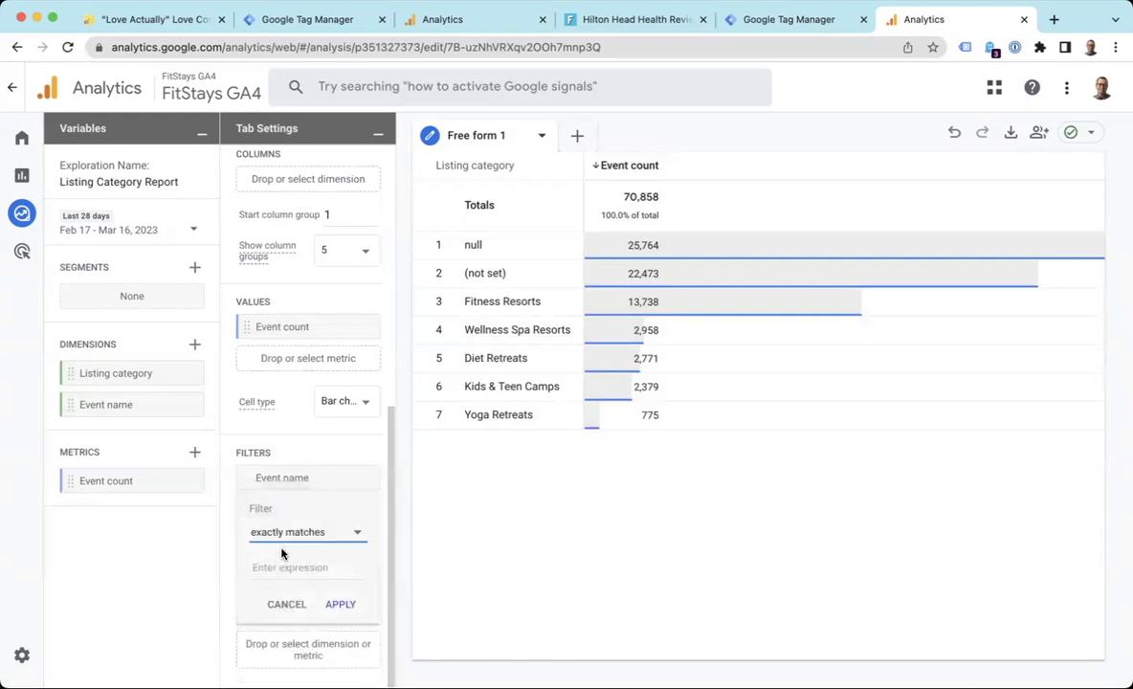
text(page_)
click(280, 596)
click(345, 604)
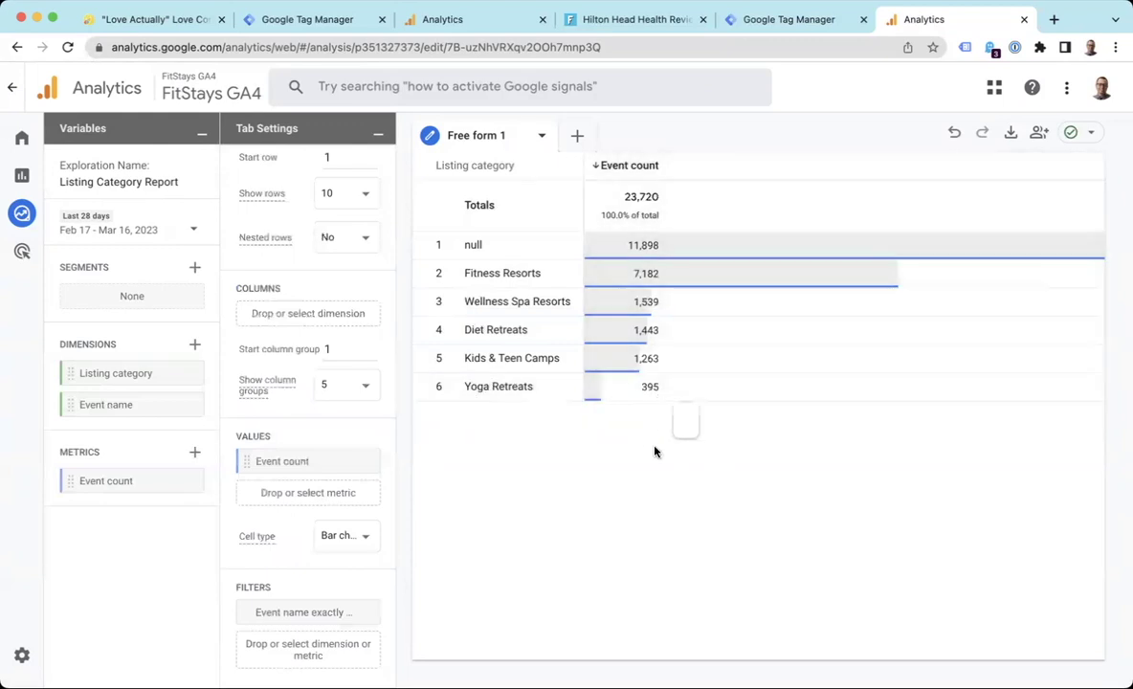
click(641, 30)
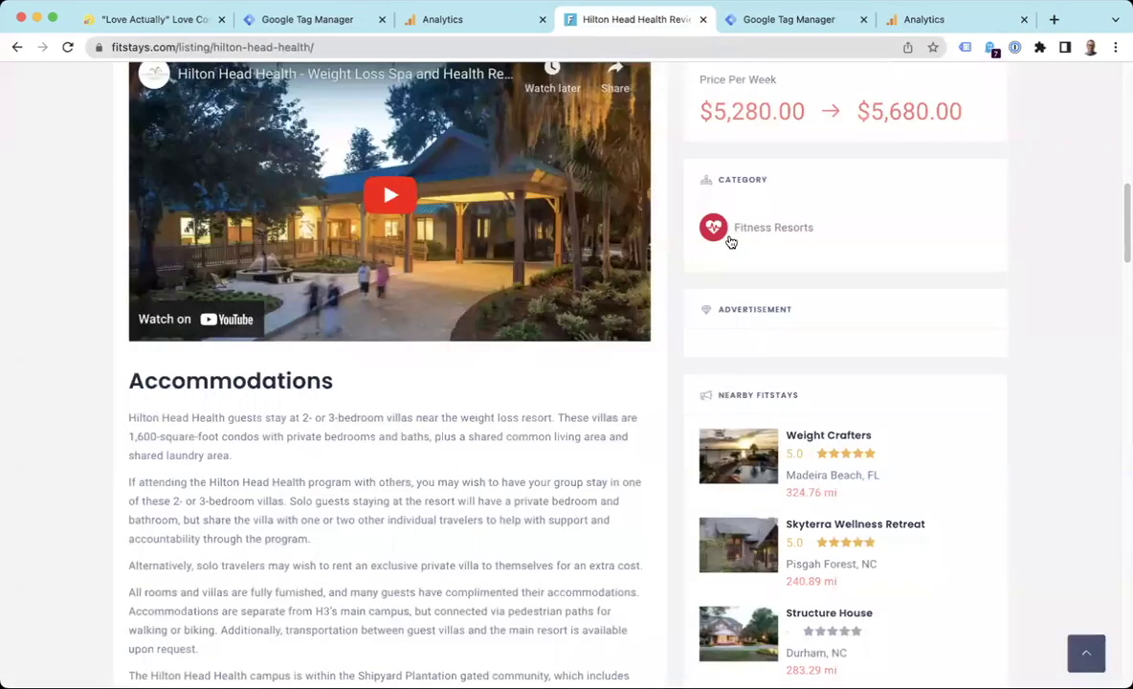
click(914, 29)
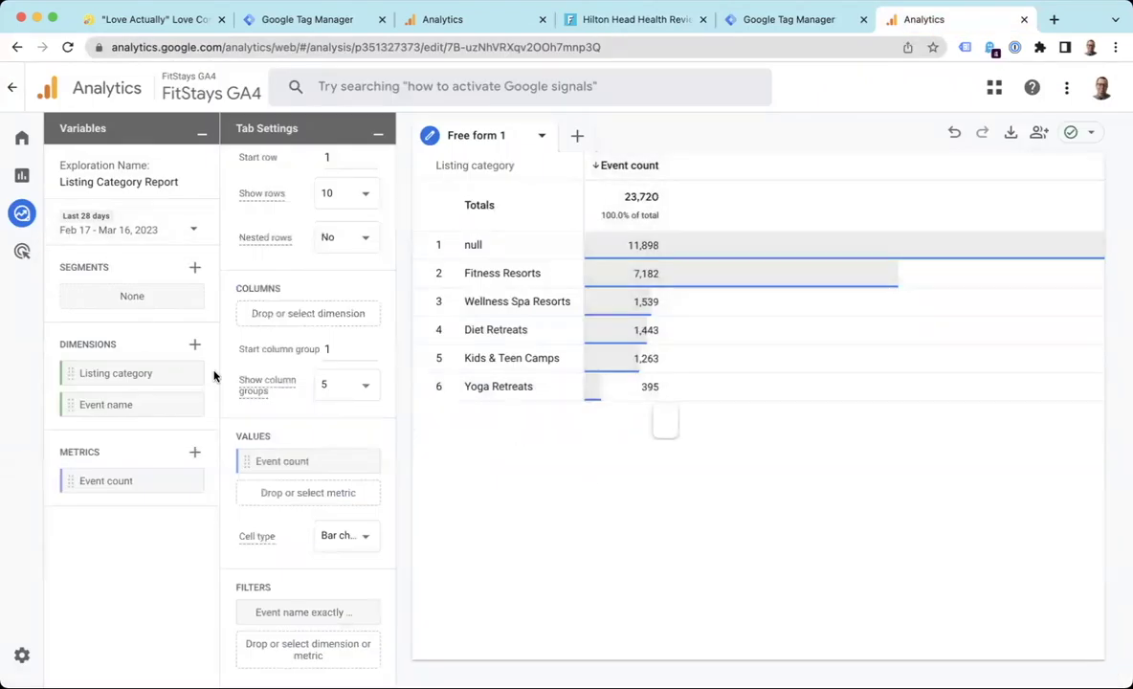
click(651, 20)
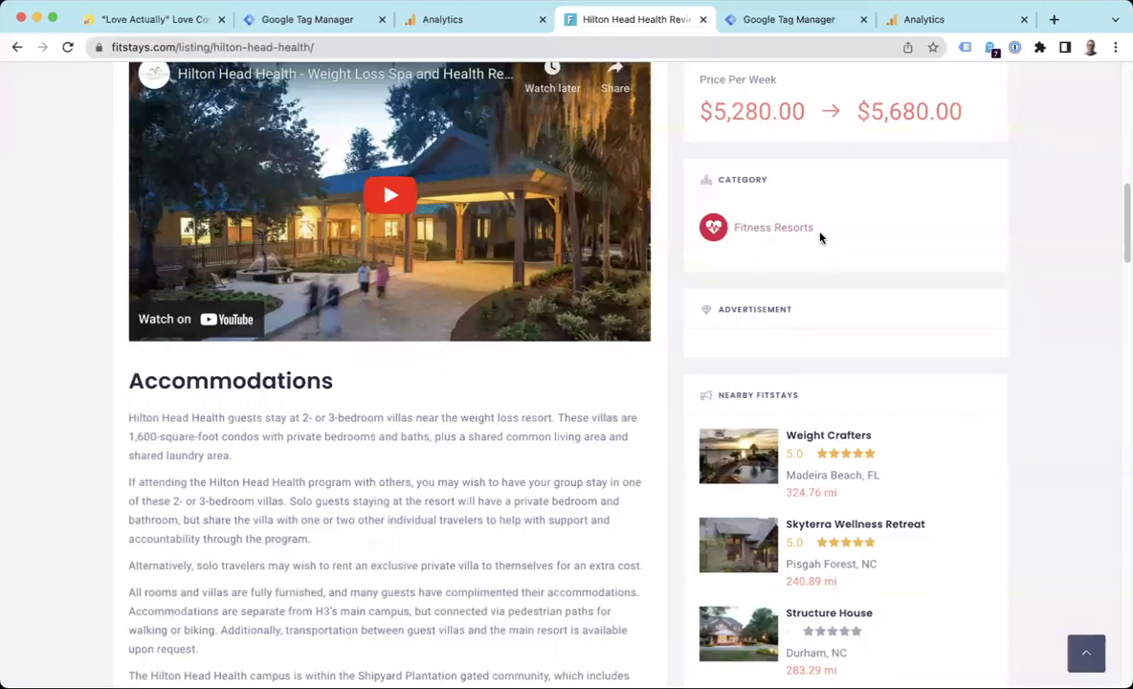
scroll(757, 289, up, 8)
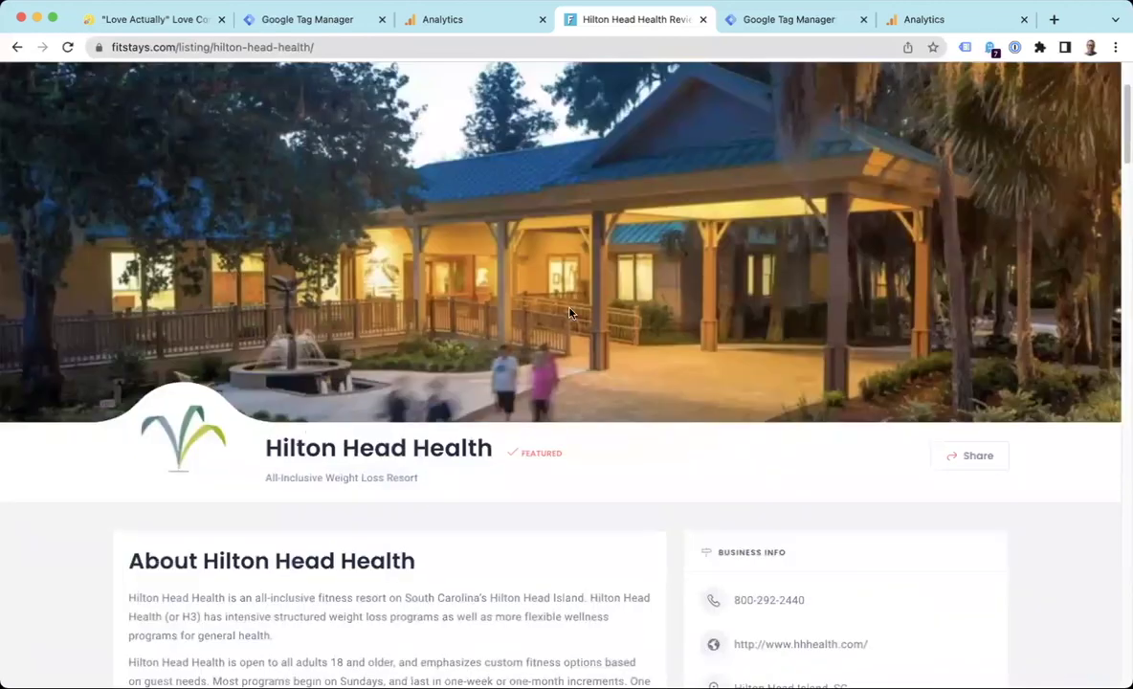
click(910, 20)
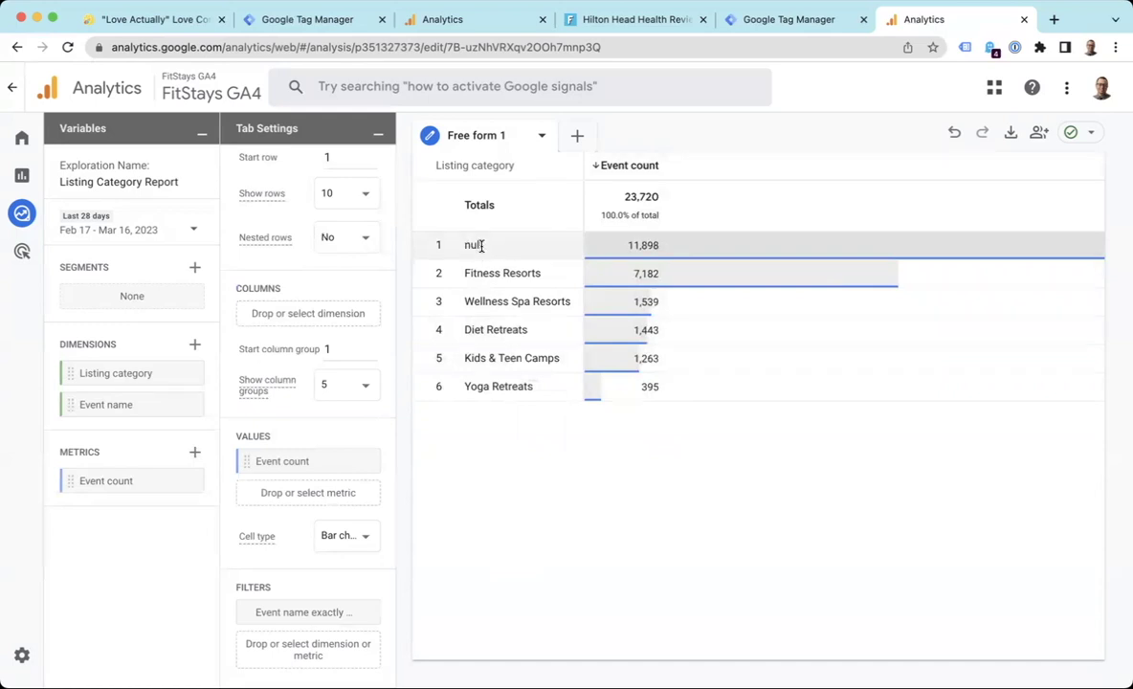
Add and apply a Listing category filter that does not exactly match null.
click(310, 653)
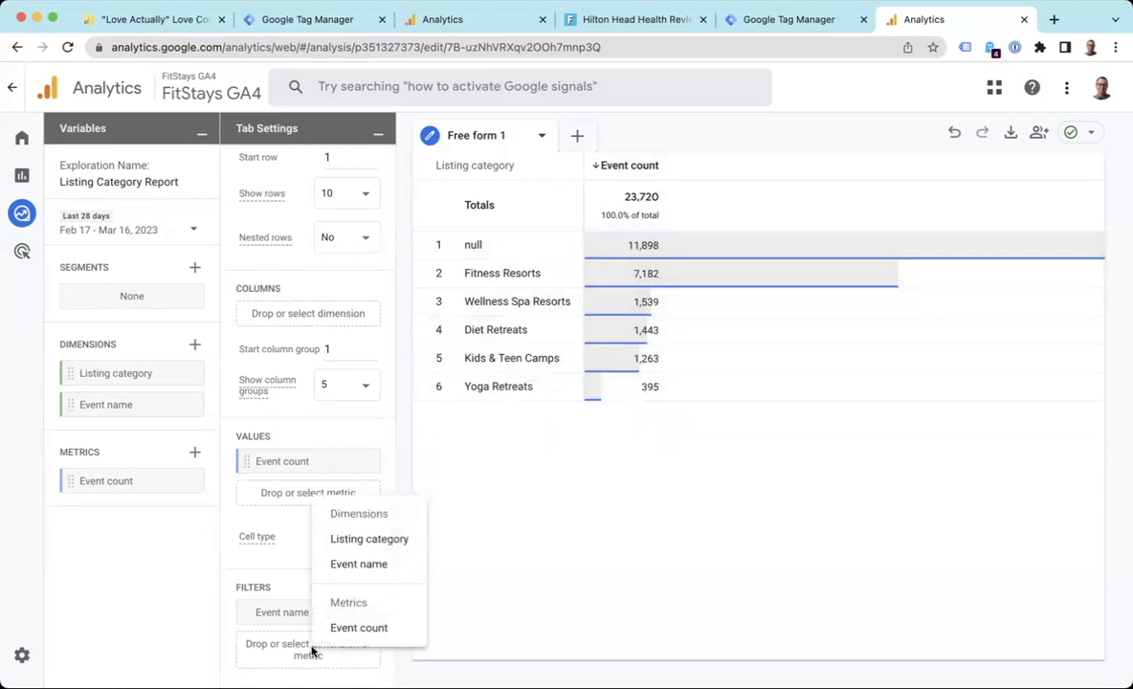
click(351, 539)
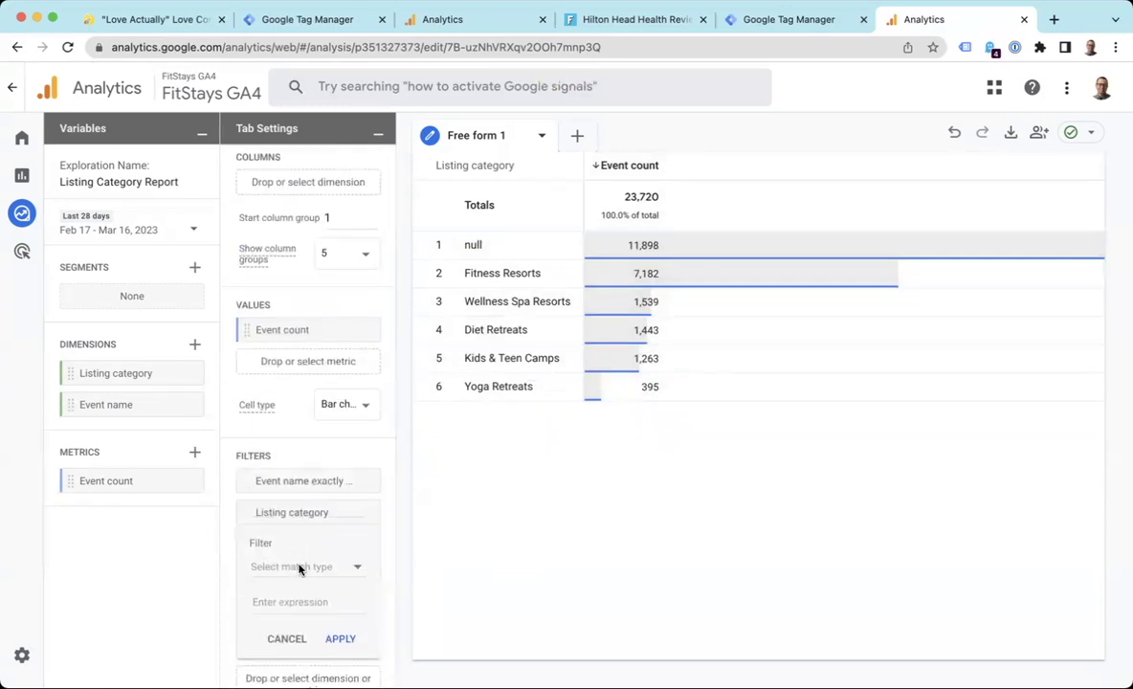
click(298, 566)
scroll(300, 575, down, 2)
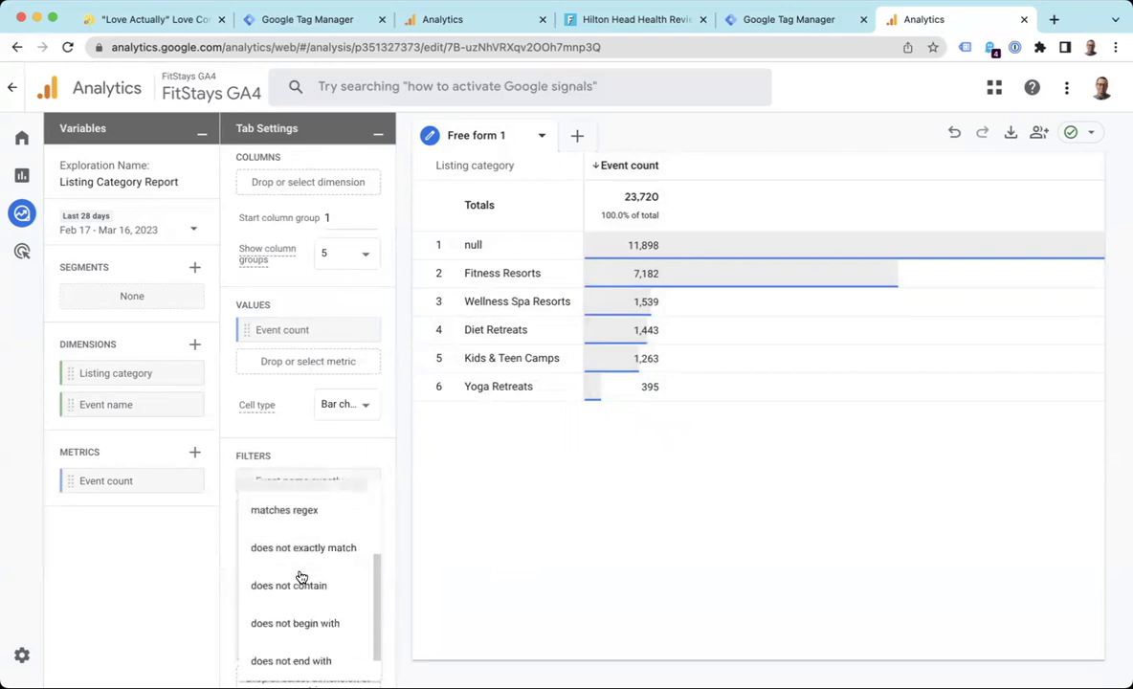
scroll(302, 578, down, 1)
click(182, 562)
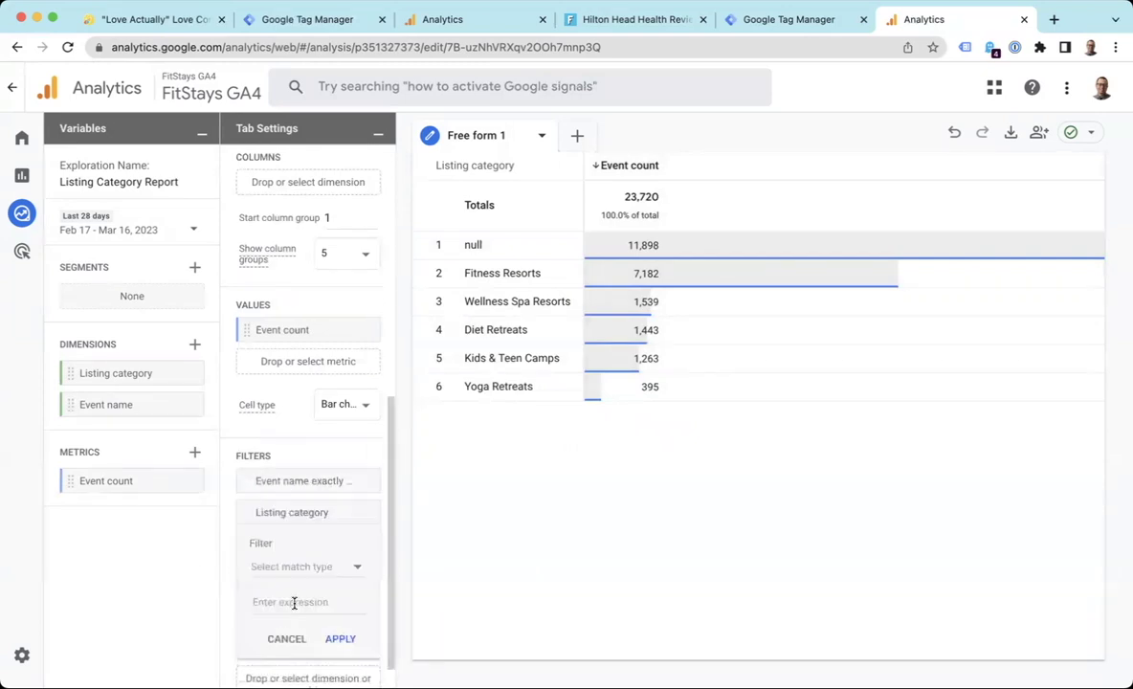
click(356, 572)
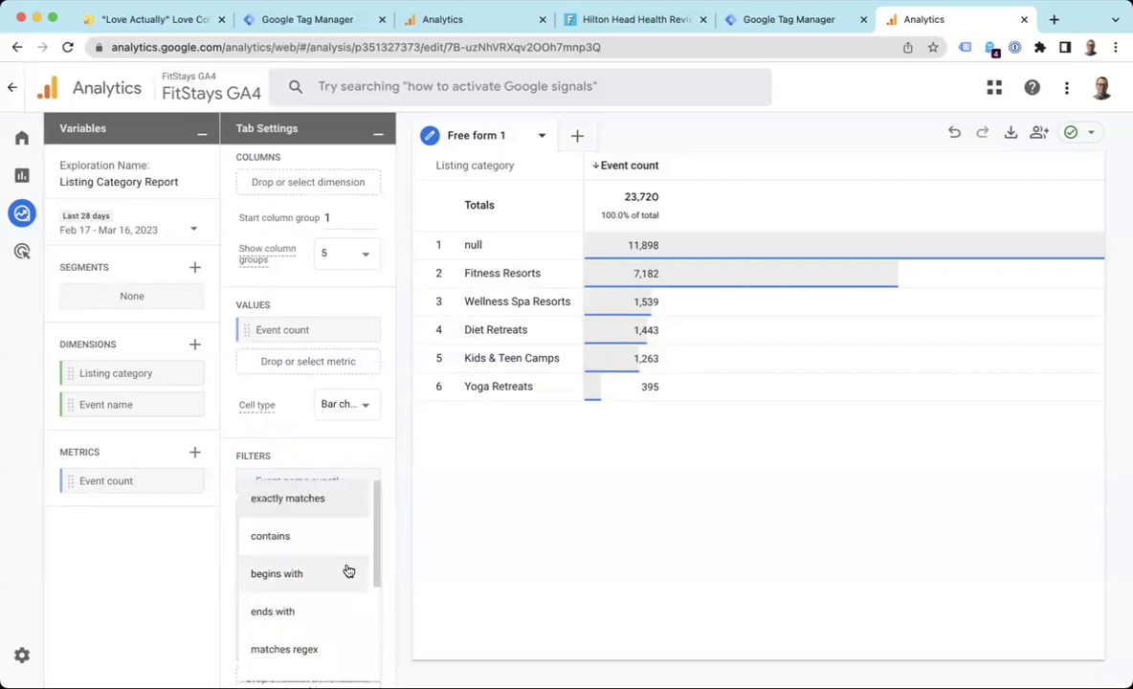
scroll(318, 564, down, 2)
click(316, 607)
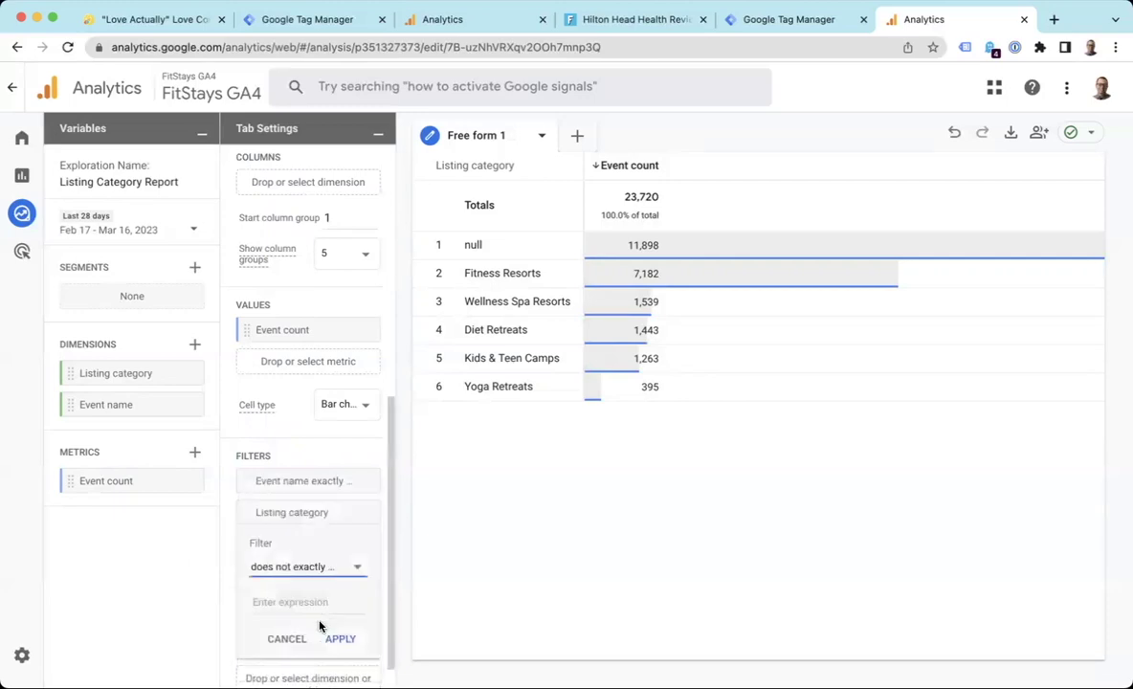
click(311, 603)
text(null)
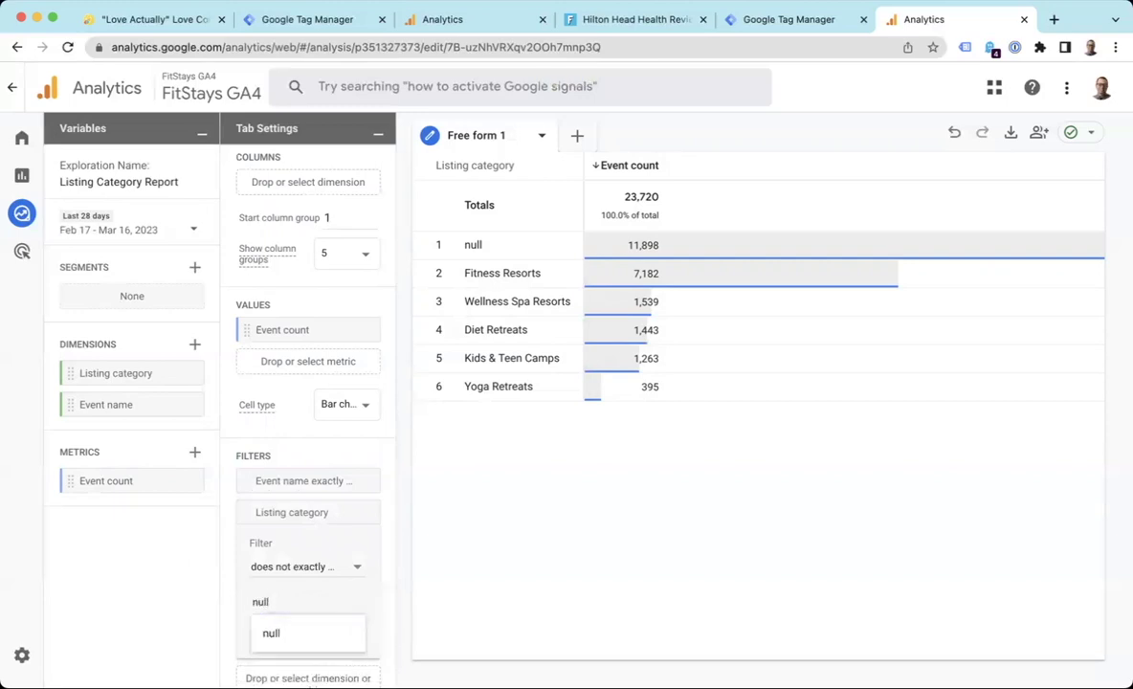
click(296, 627)
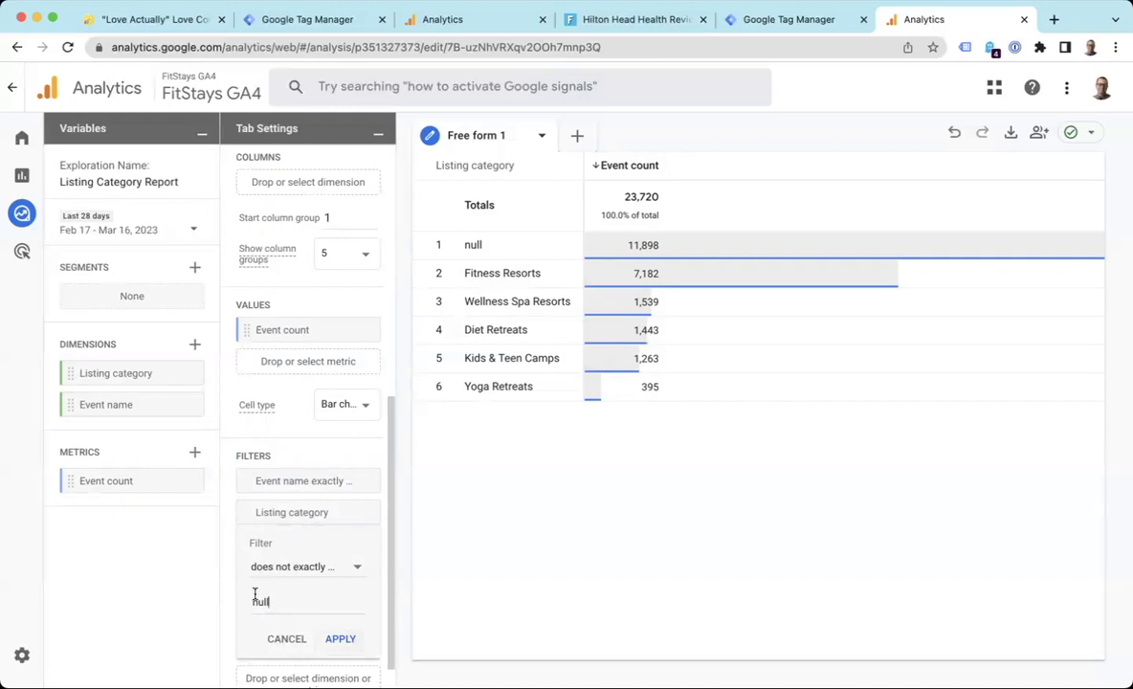
click(339, 639)
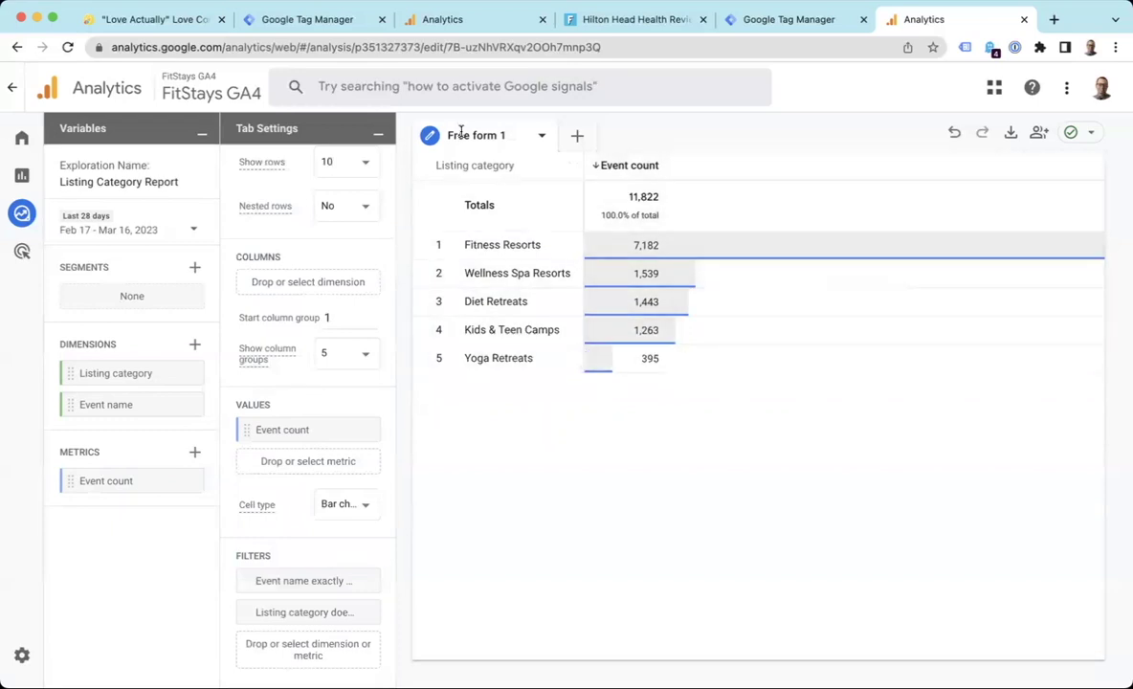
Rename the Free form 1 tab to 'Listing Categories'.
click(460, 134)
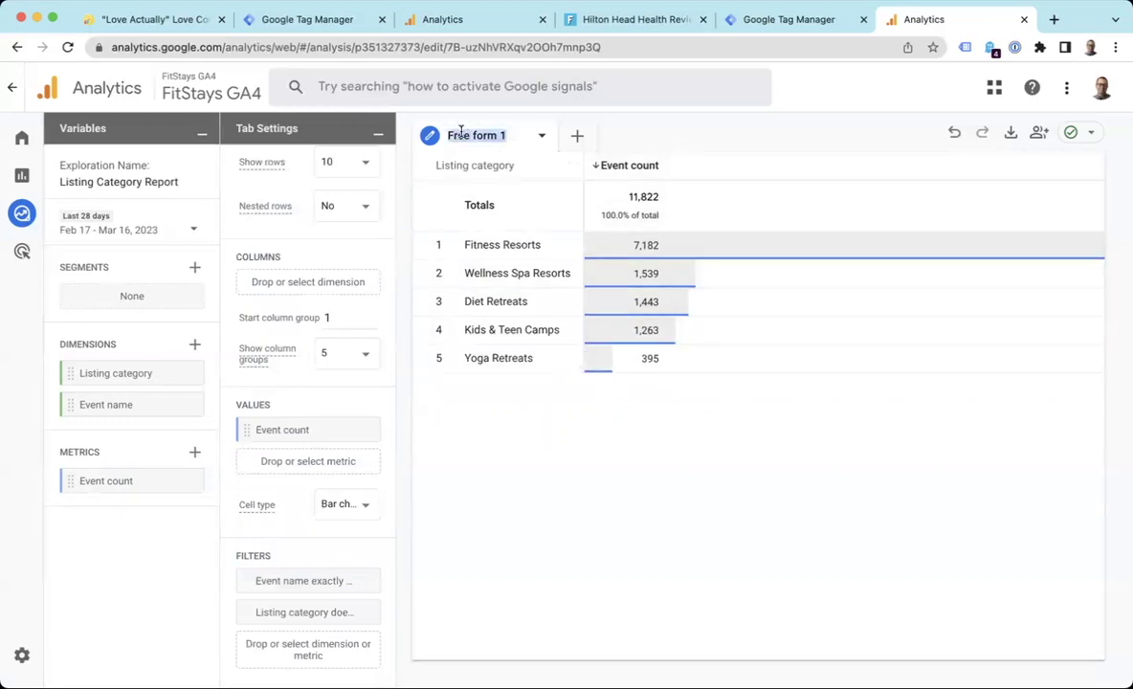
text(Listing Category)
key(BackSpace)
text(ies)
key(Return)
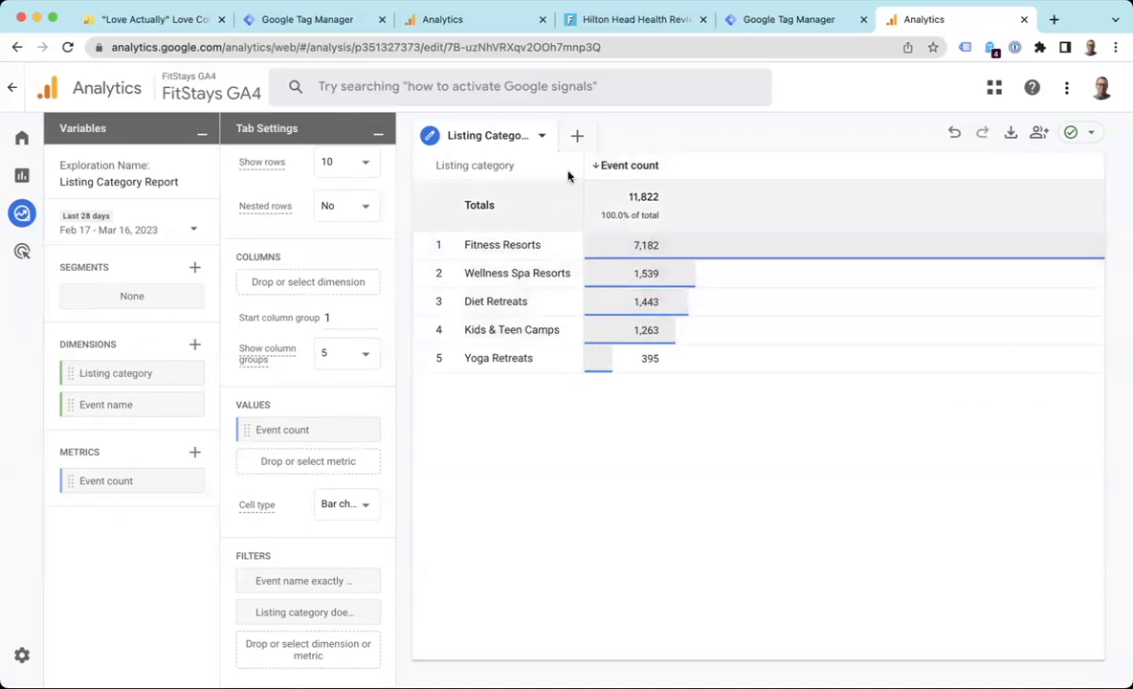
Duplicate the tab and name the copy 'Listing Names by Category'.
click(541, 136)
click(567, 194)
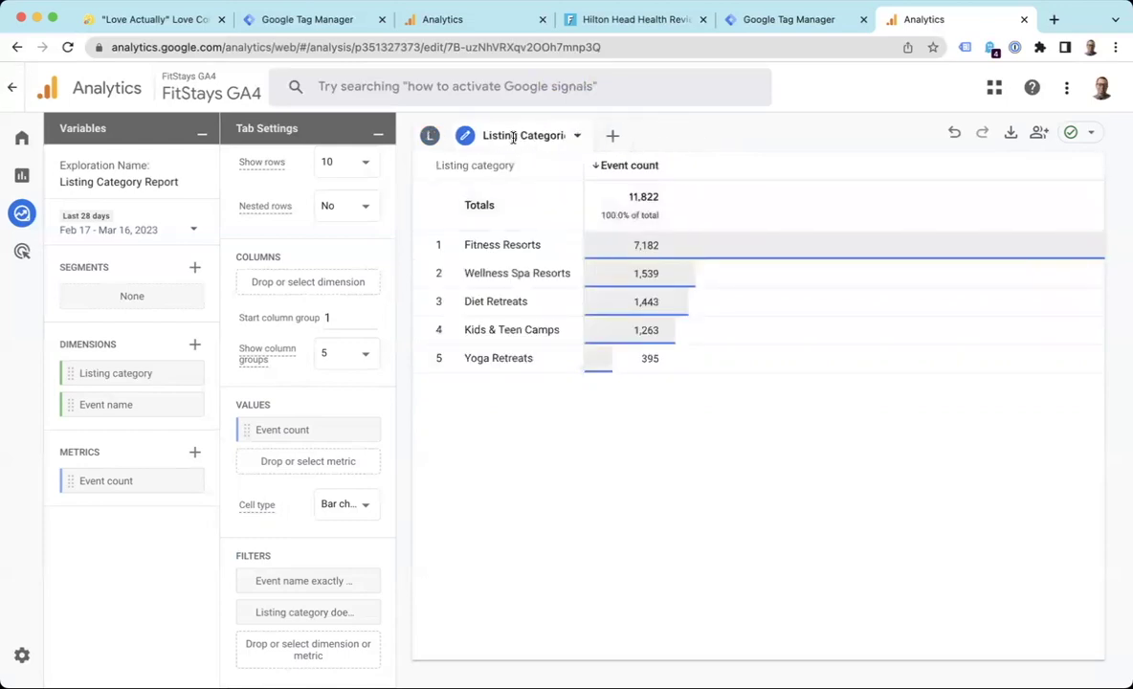
double_click(514, 136)
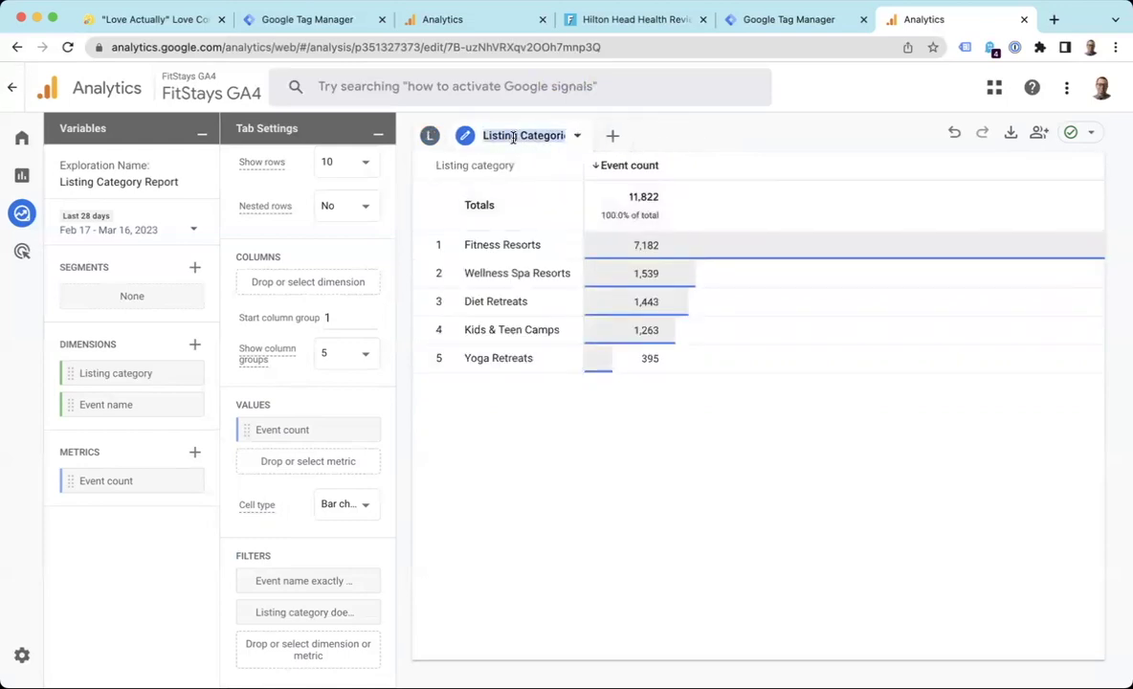
text(L)
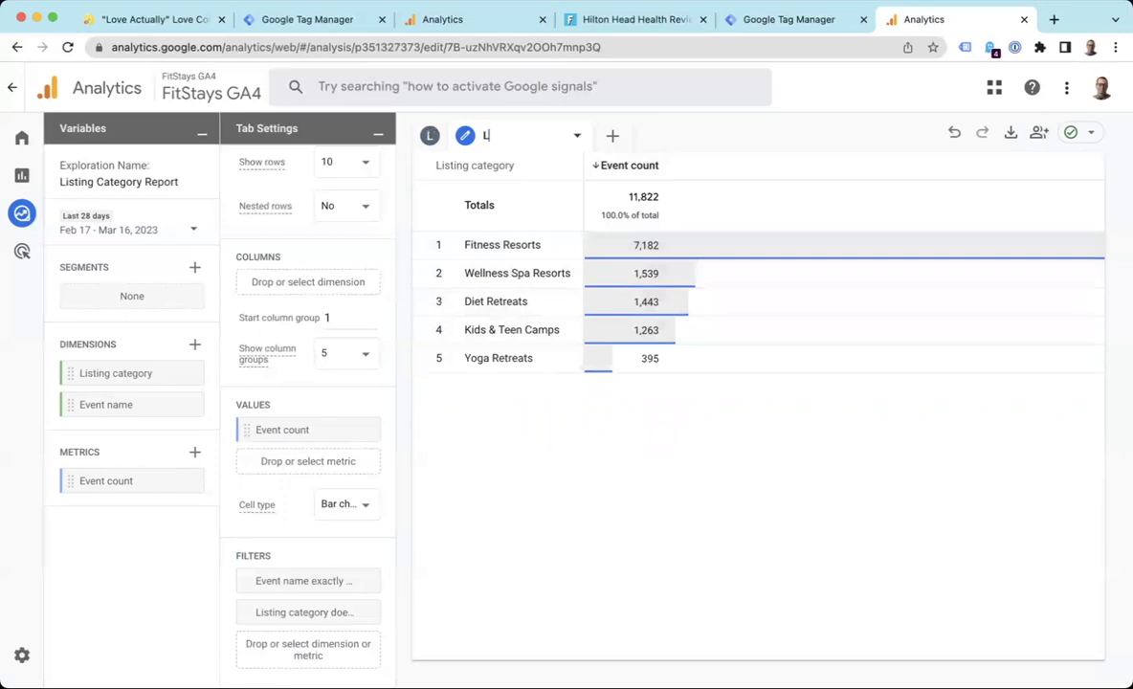
text(isting Names by Category)
key(Return)
Import the Page title dimension and add it to Rows beneath Listing category.
click(195, 346)
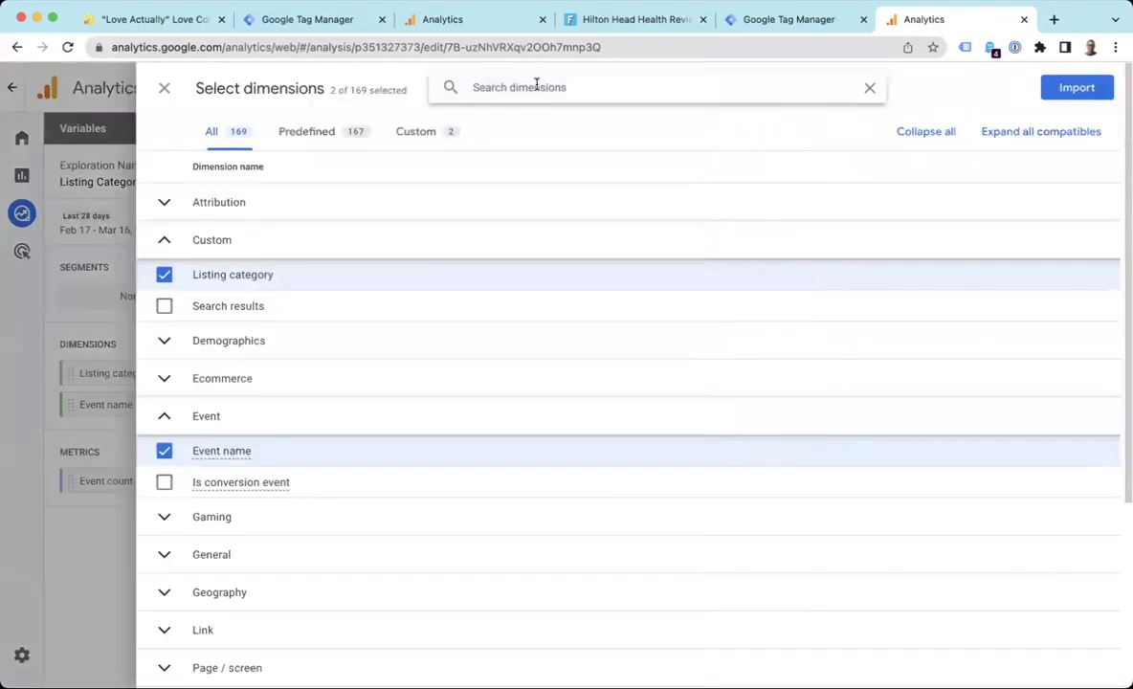
text(page)
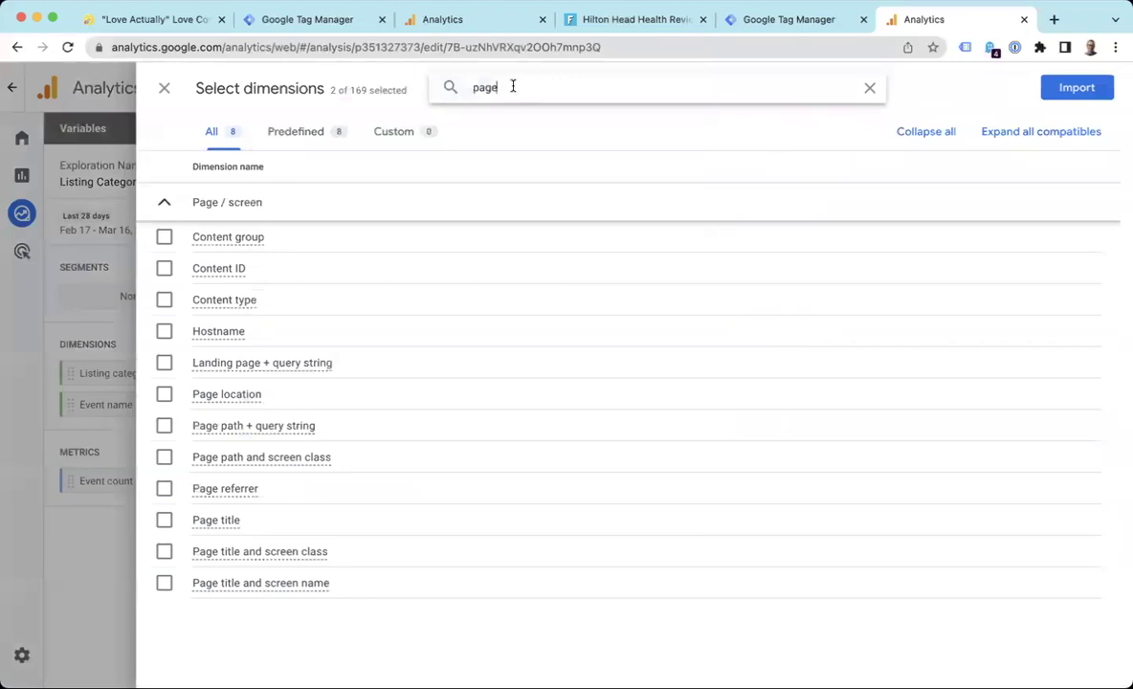
click(164, 519)
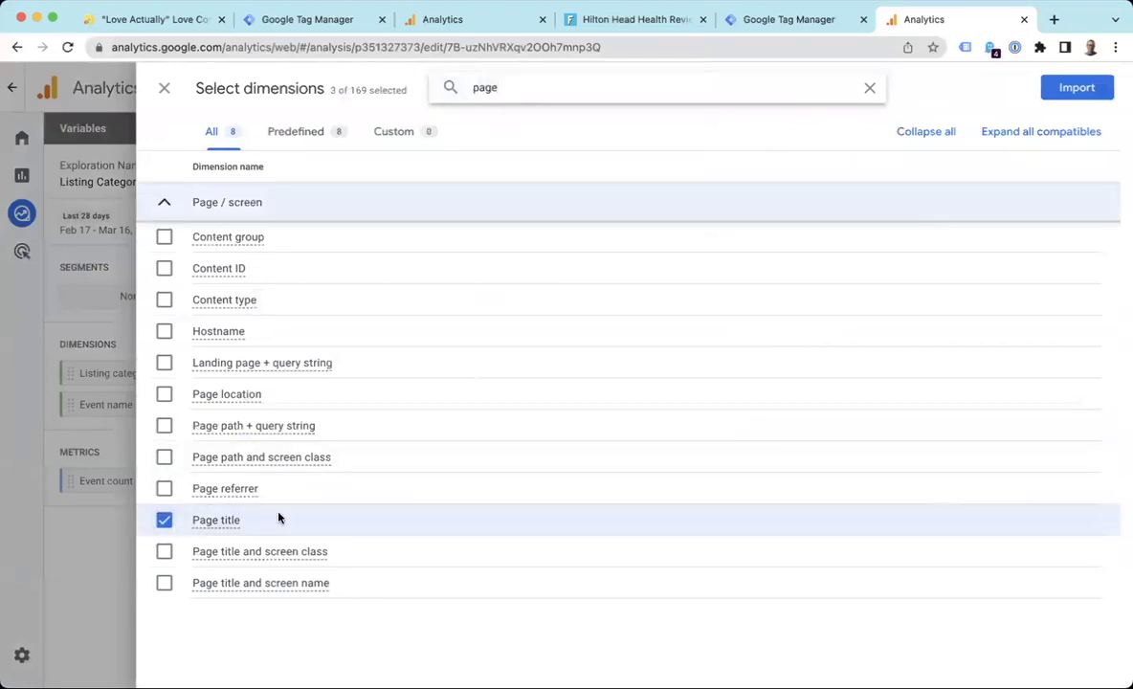
click(1060, 97)
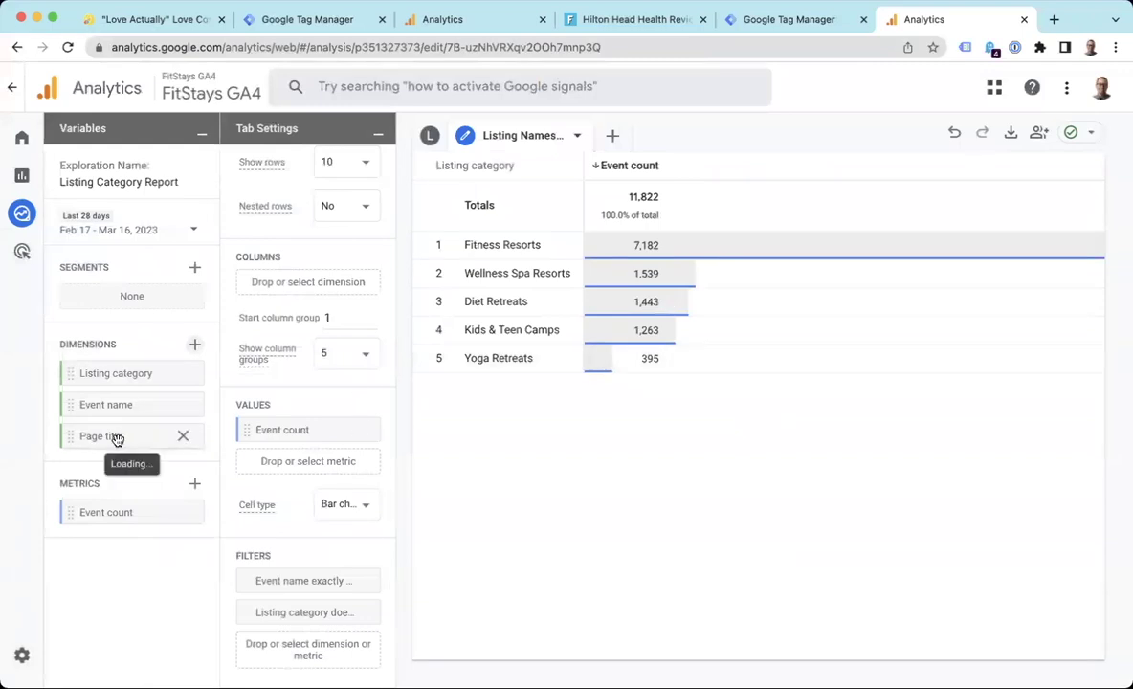
double_click(116, 439)
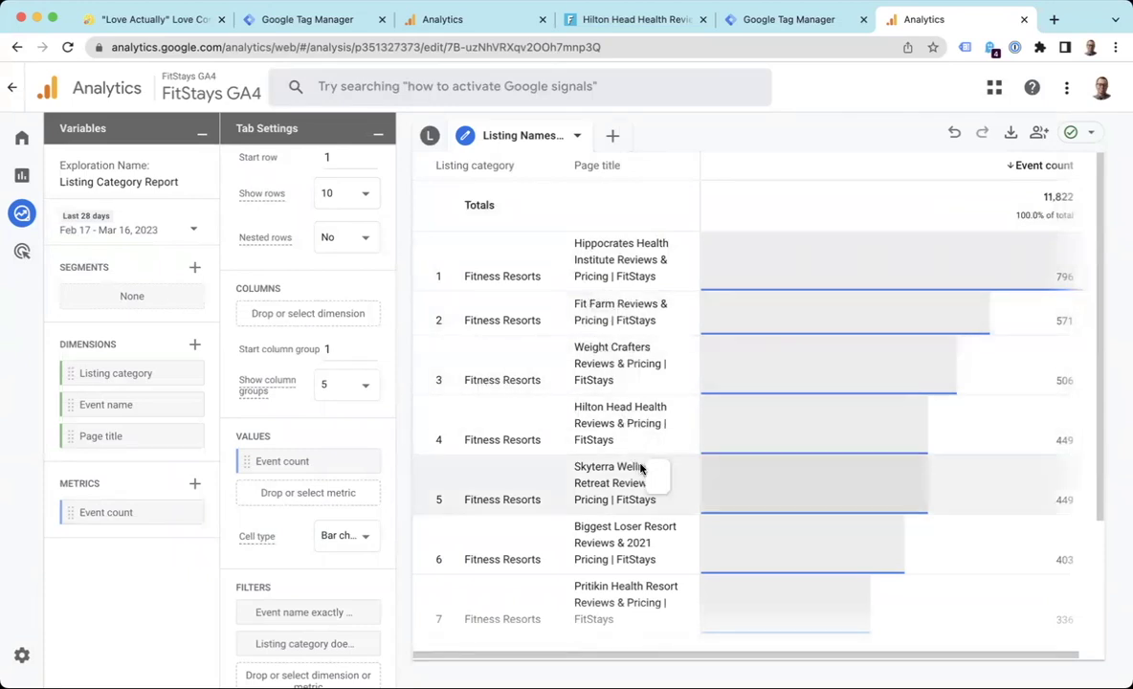
scroll(612, 473, down, 3)
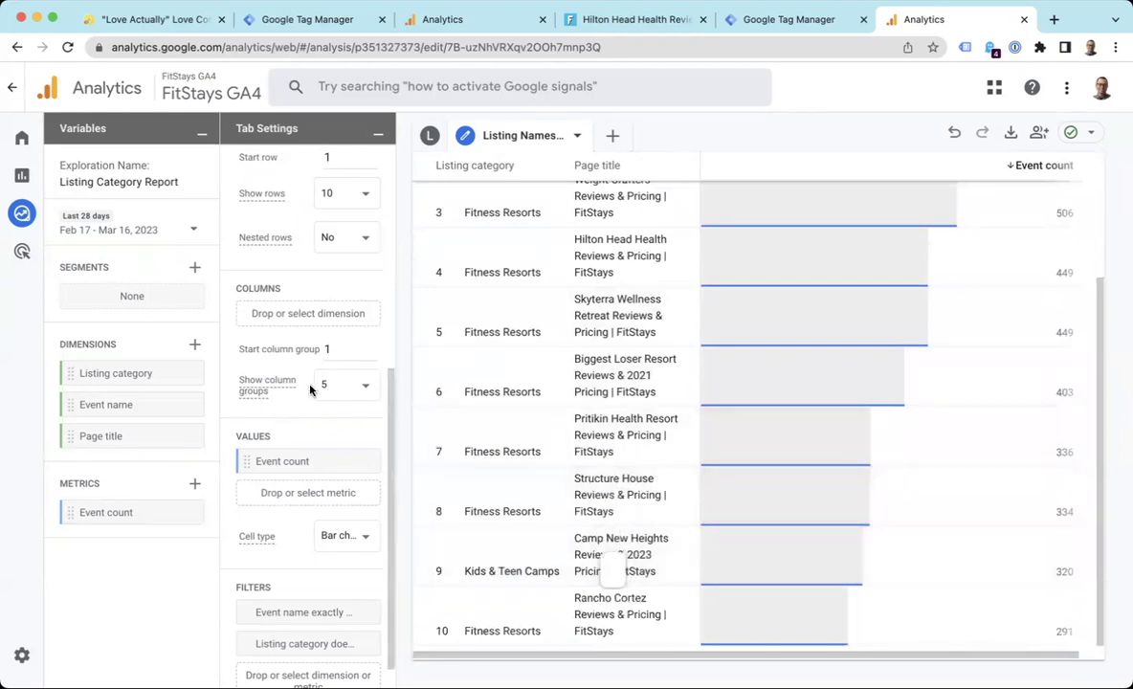
scroll(287, 359, up, 3)
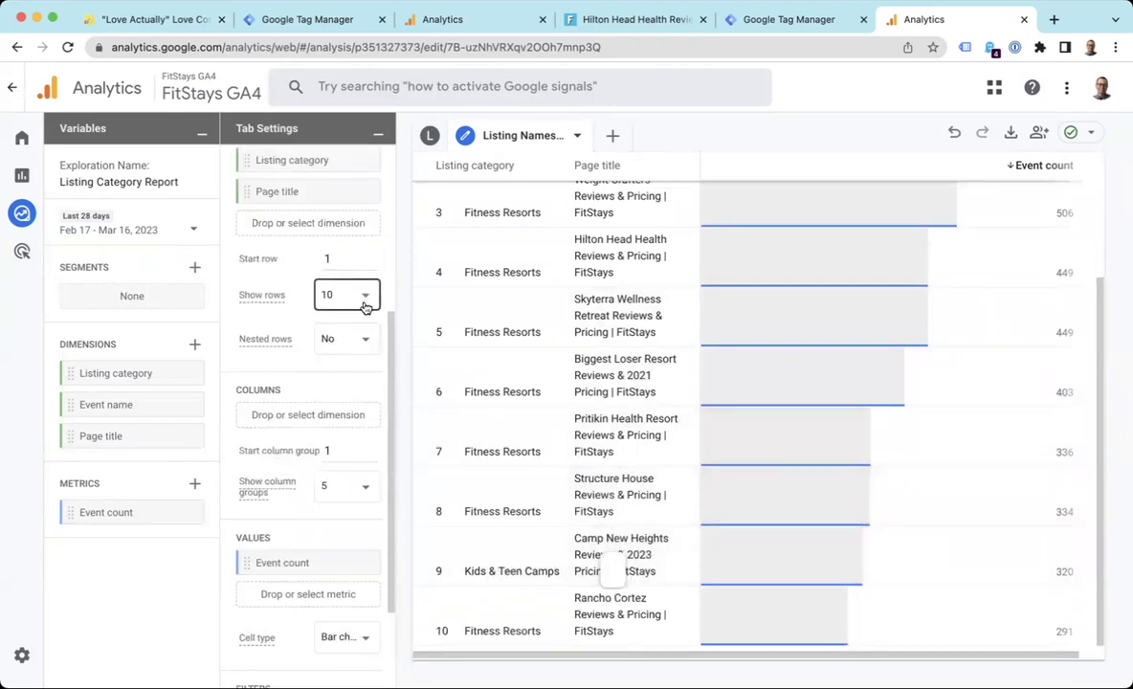
scroll(670, 306, up, 3)
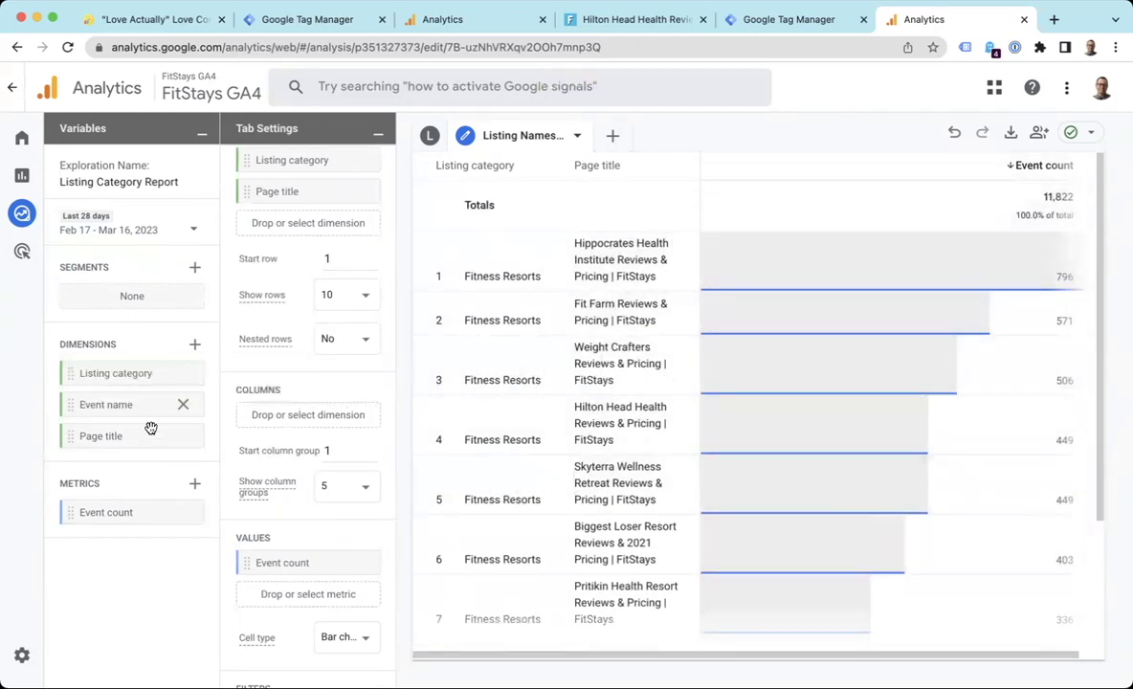
View event counts on the Listing Categories tab, then the FitStays GA4 Config tag in Tag Manager.
click(430, 135)
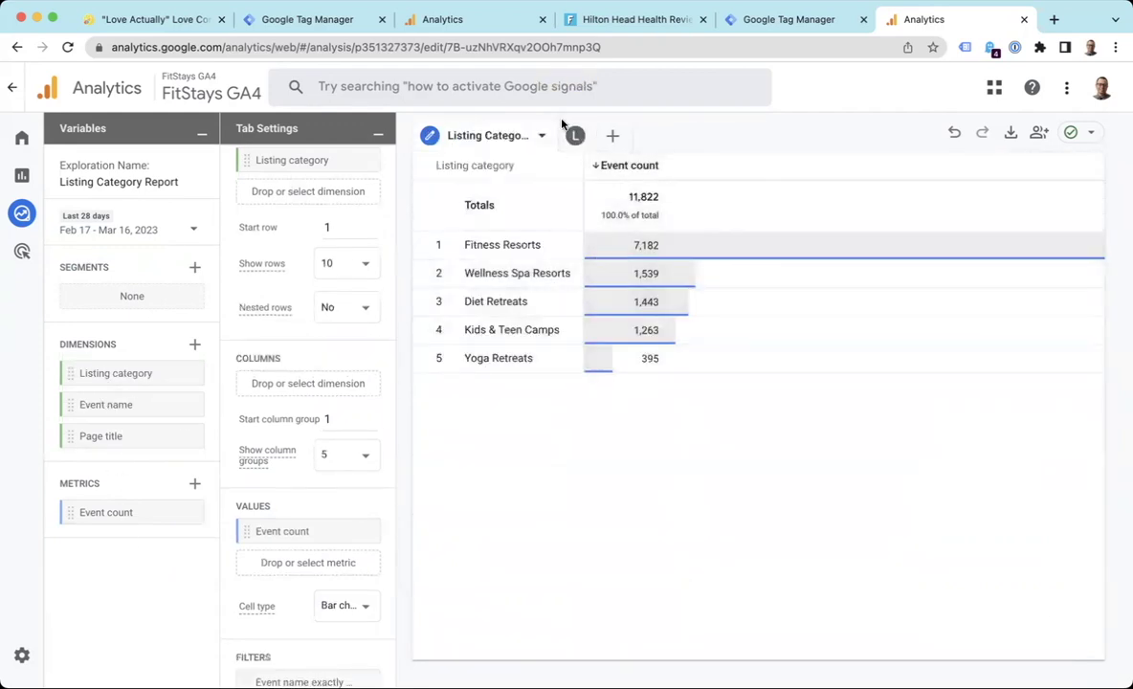
click(574, 135)
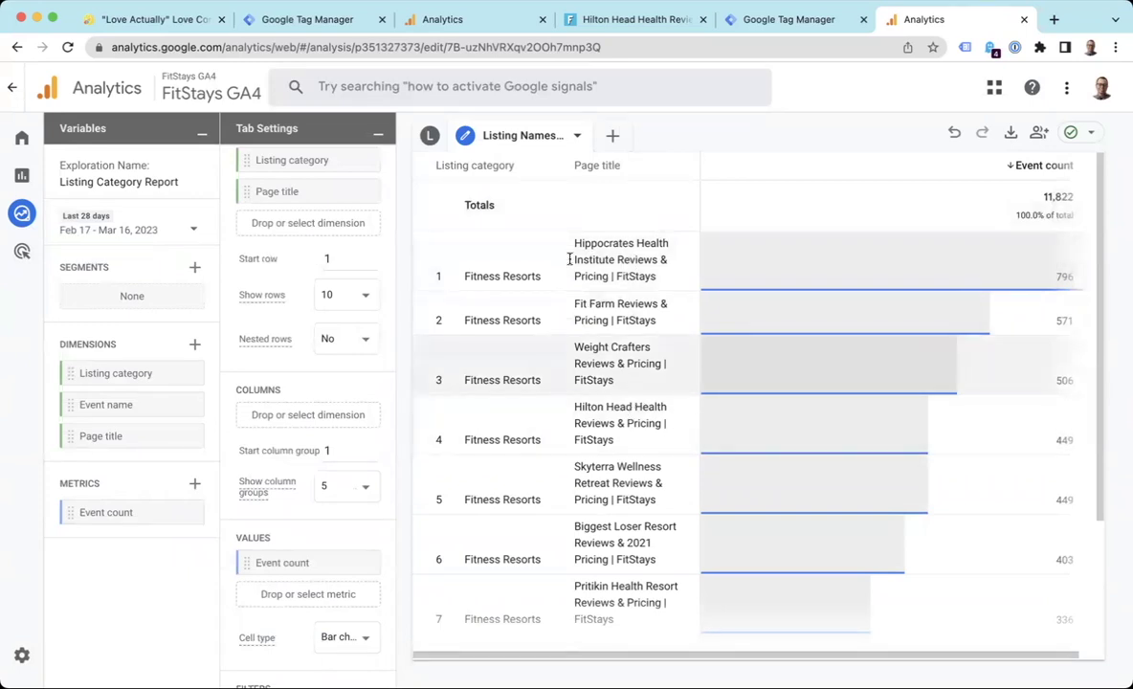
click(432, 138)
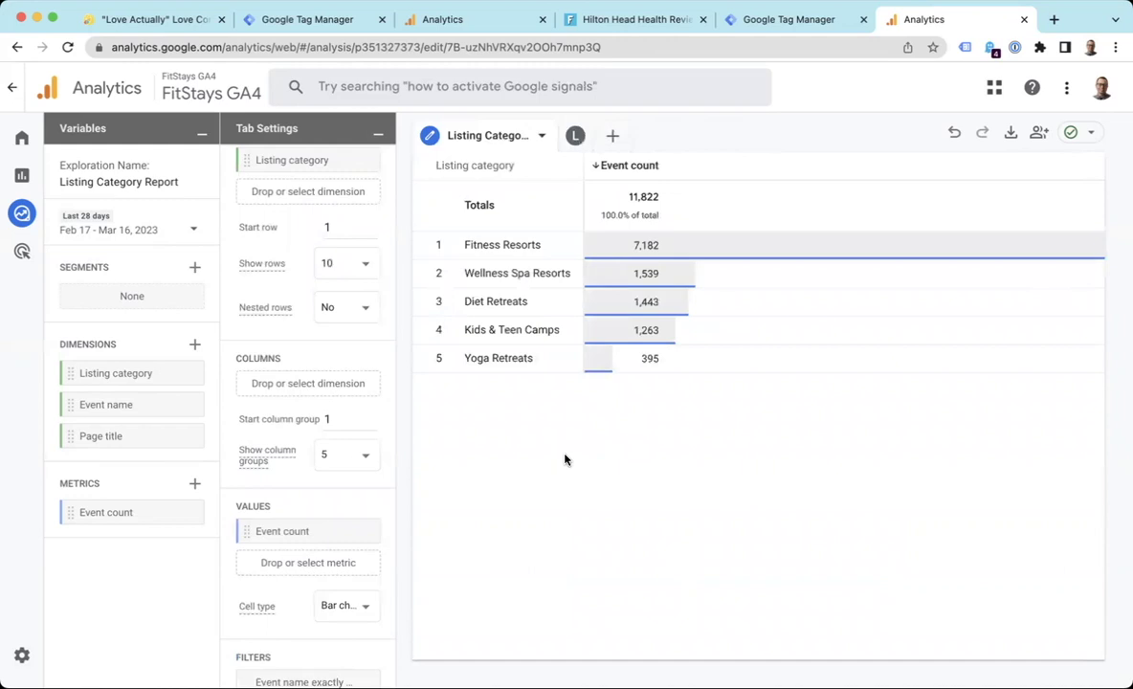
click(821, 13)
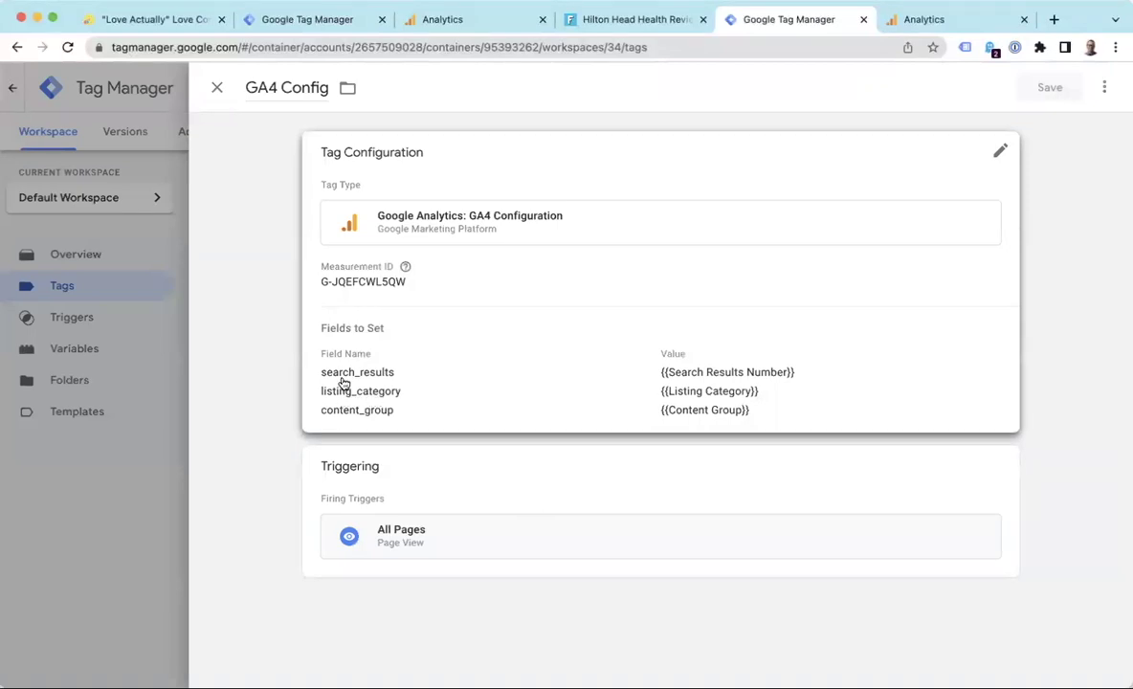
Set the Listing Categories date range to Last 7 days (Mar 10–16, 2023).
click(942, 31)
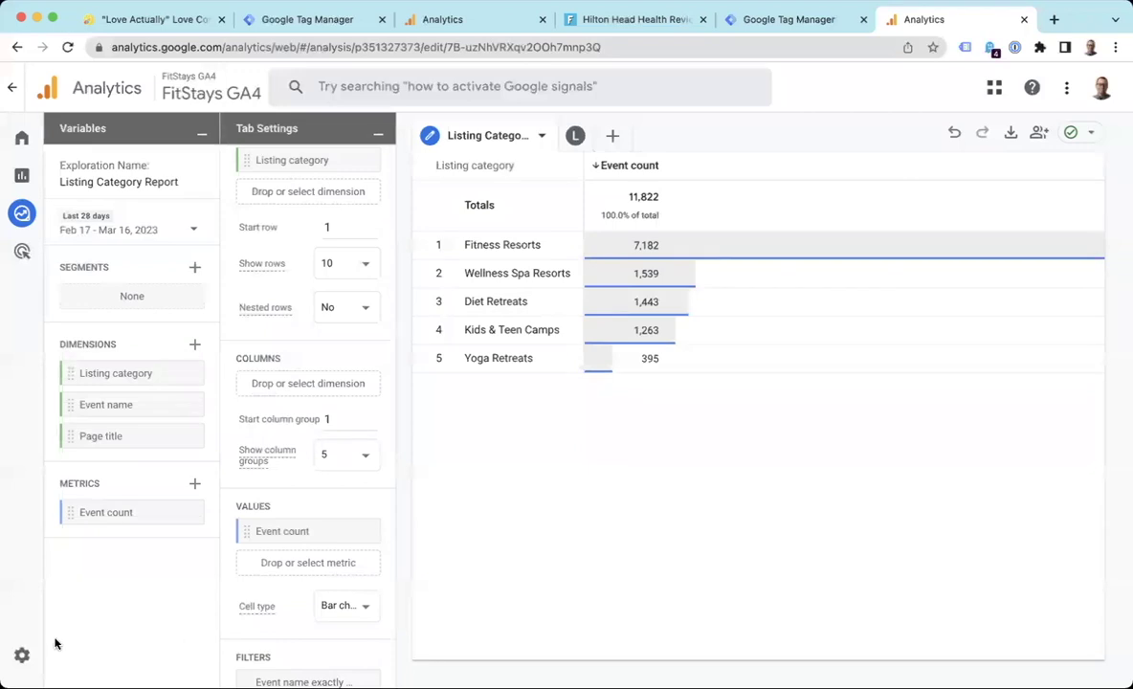
mouse_move(21, 663)
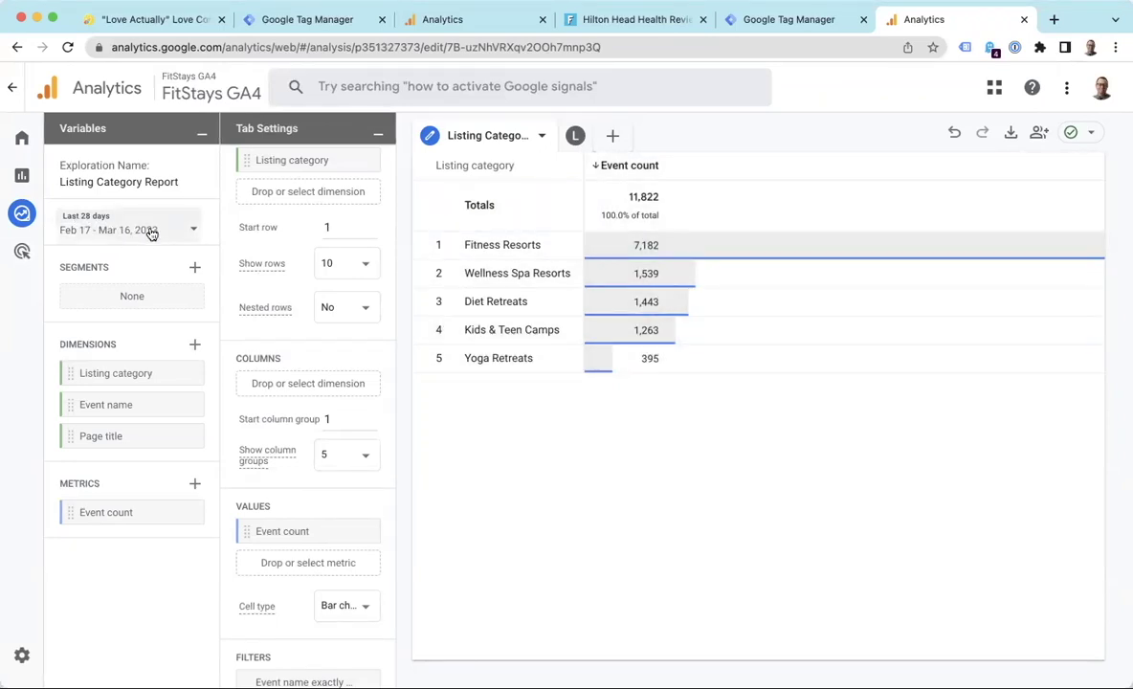
click(150, 233)
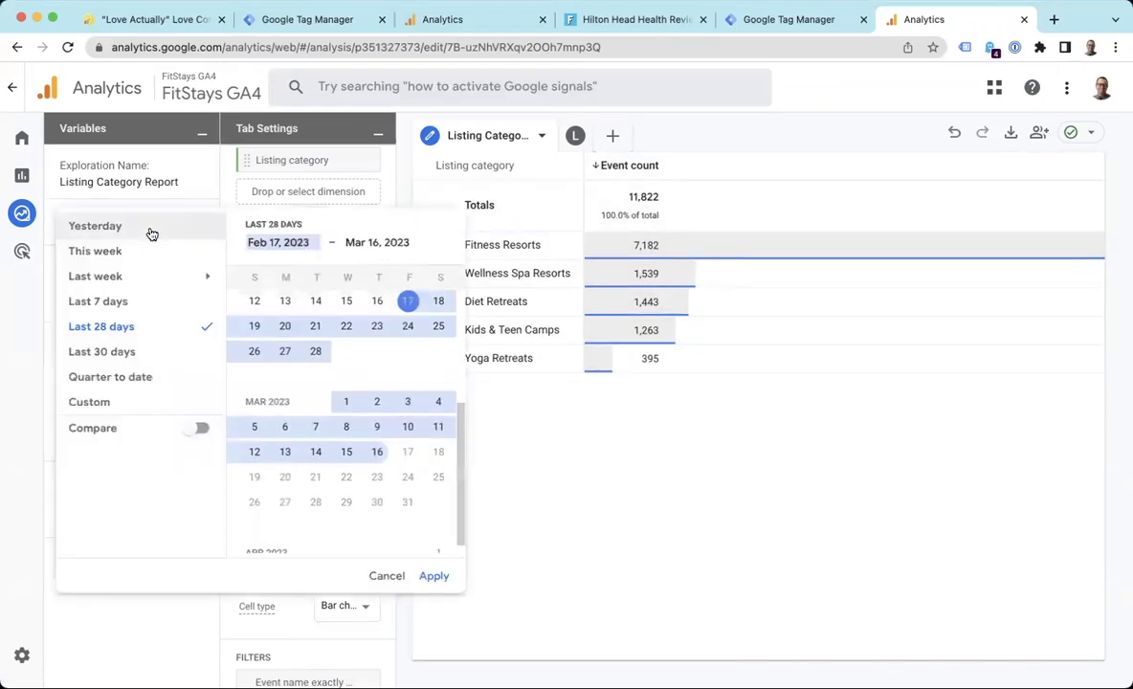
click(129, 306)
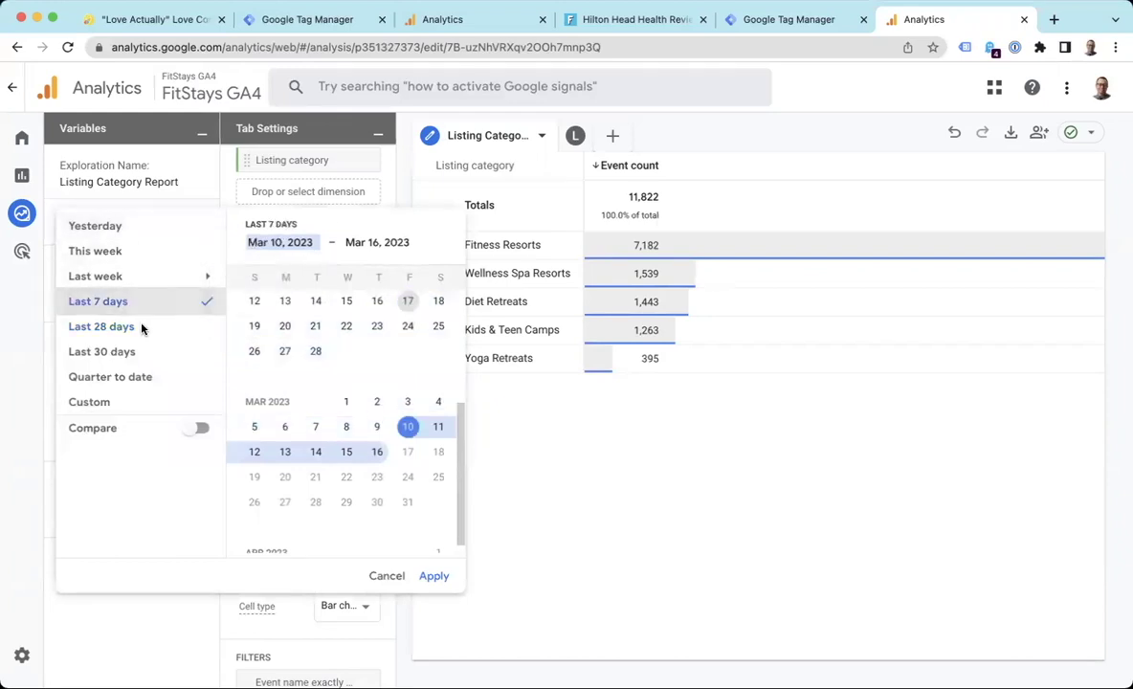
click(428, 576)
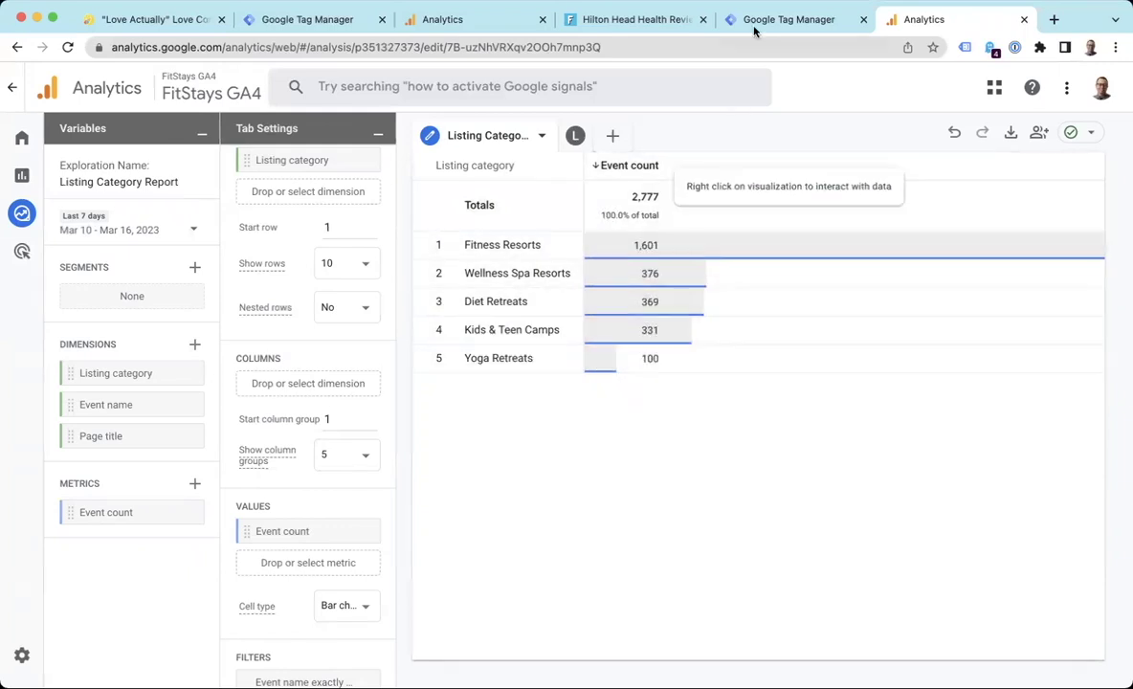
Skim the Love Actually post, select its author byline, then view the blog's GA4 Config Tag.
click(160, 25)
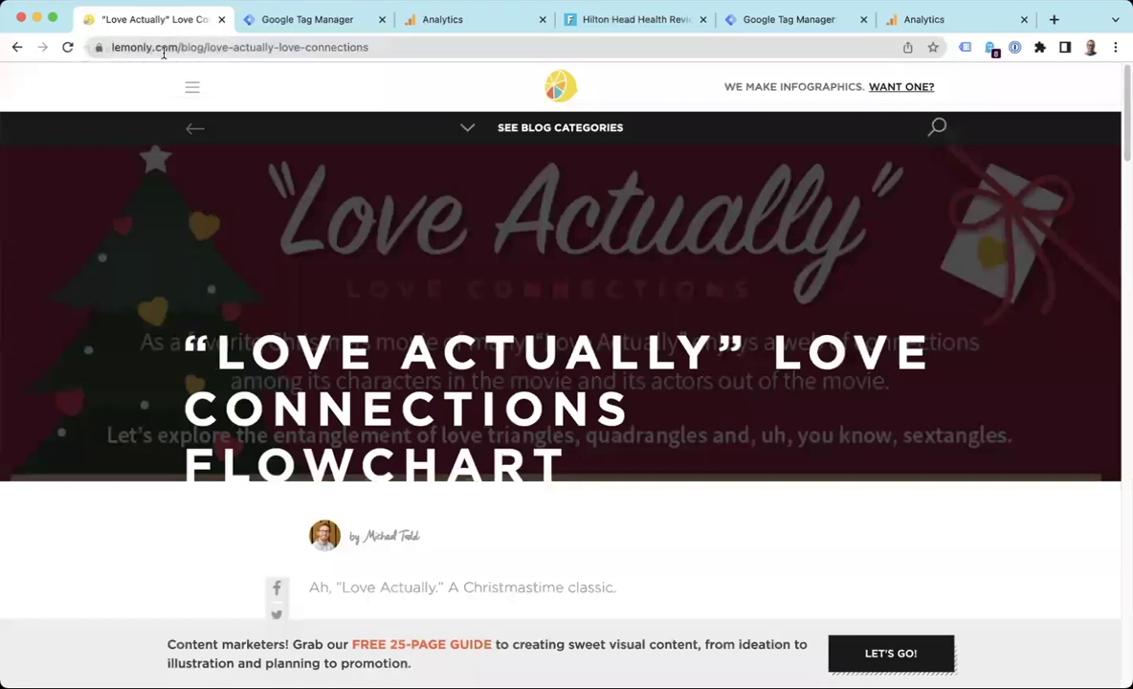
scroll(174, 308, down, 10)
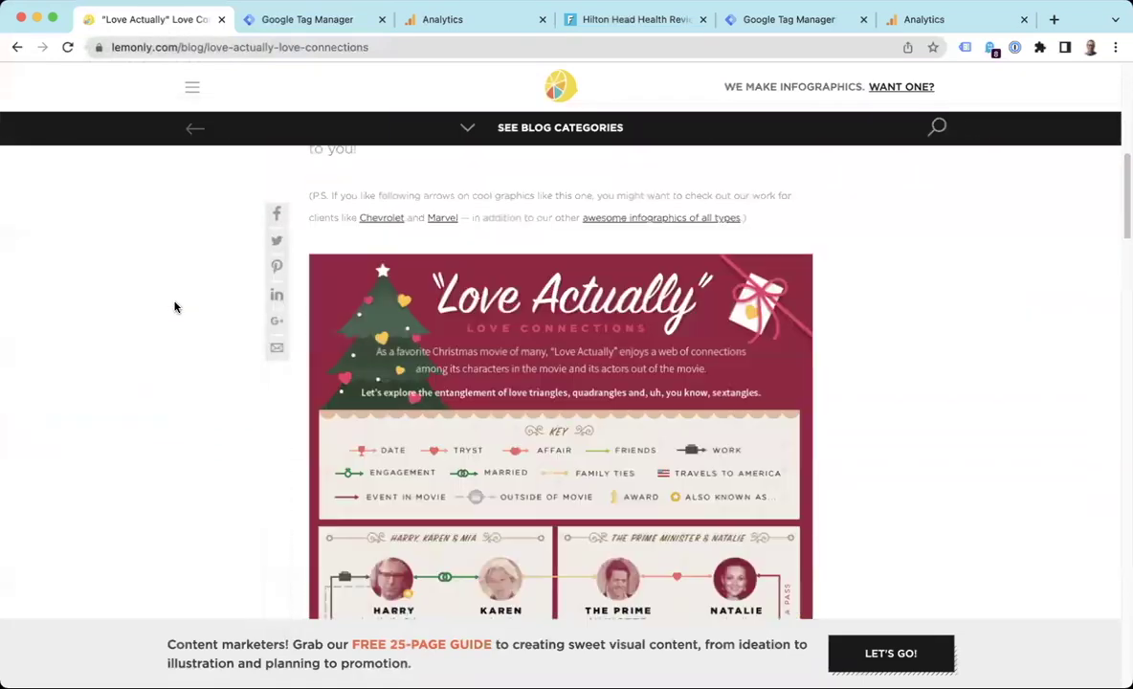
scroll(174, 307, down, 12)
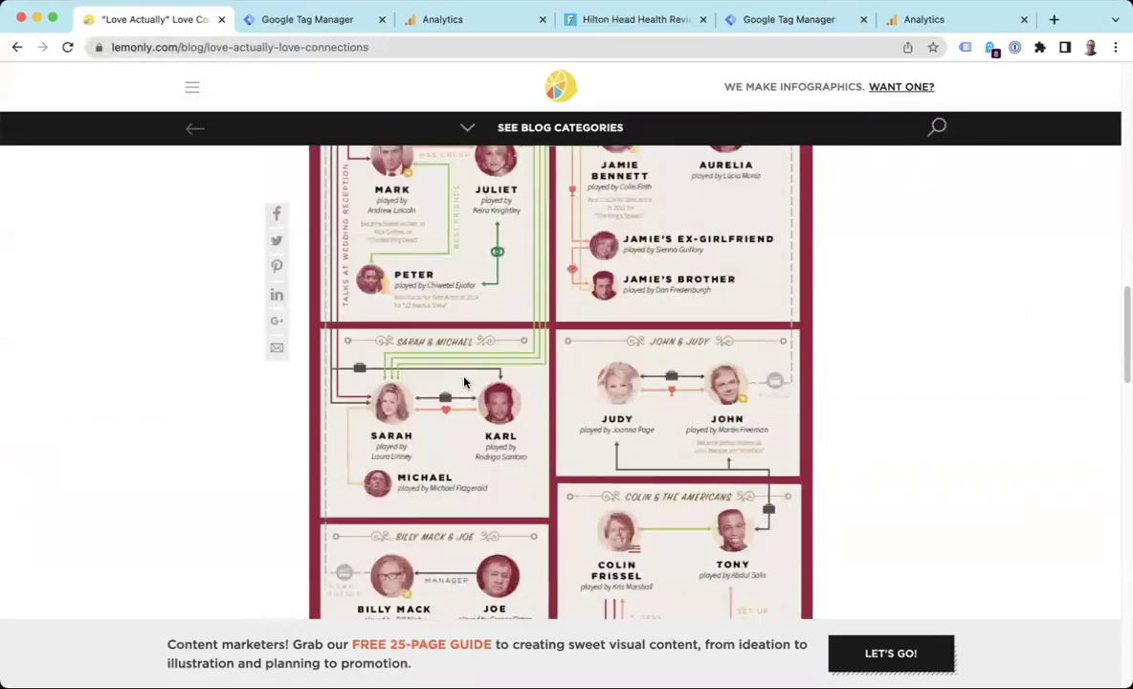
scroll(500, 391, down, 2)
scroll(479, 379, up, 12)
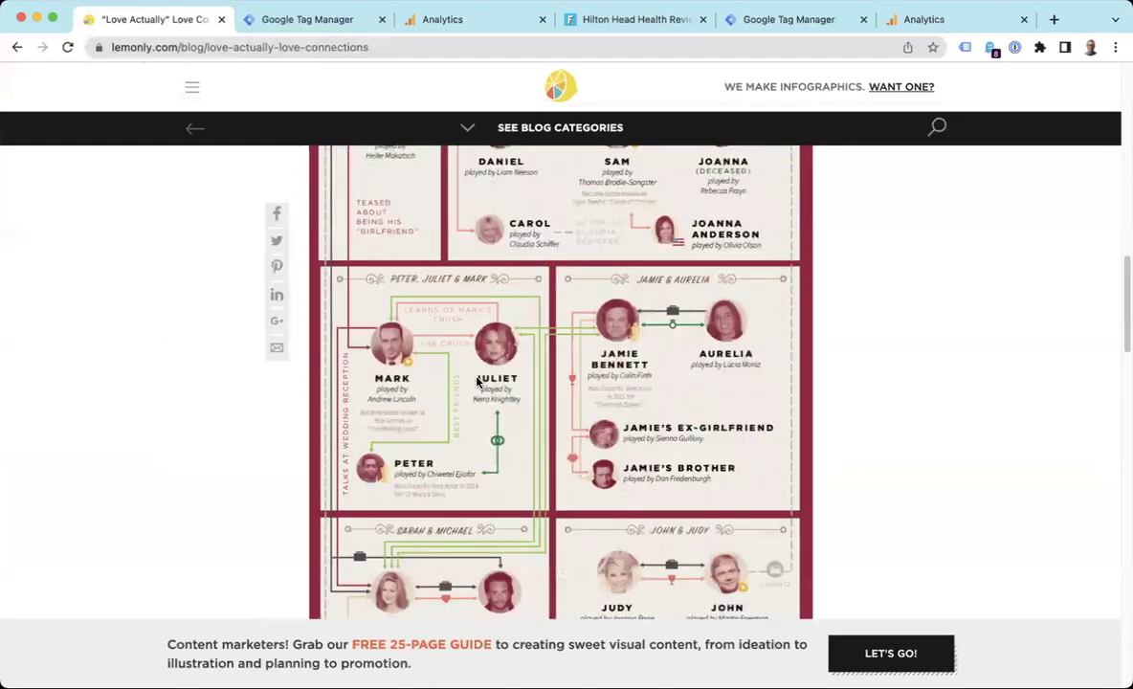
scroll(479, 381, up, 8)
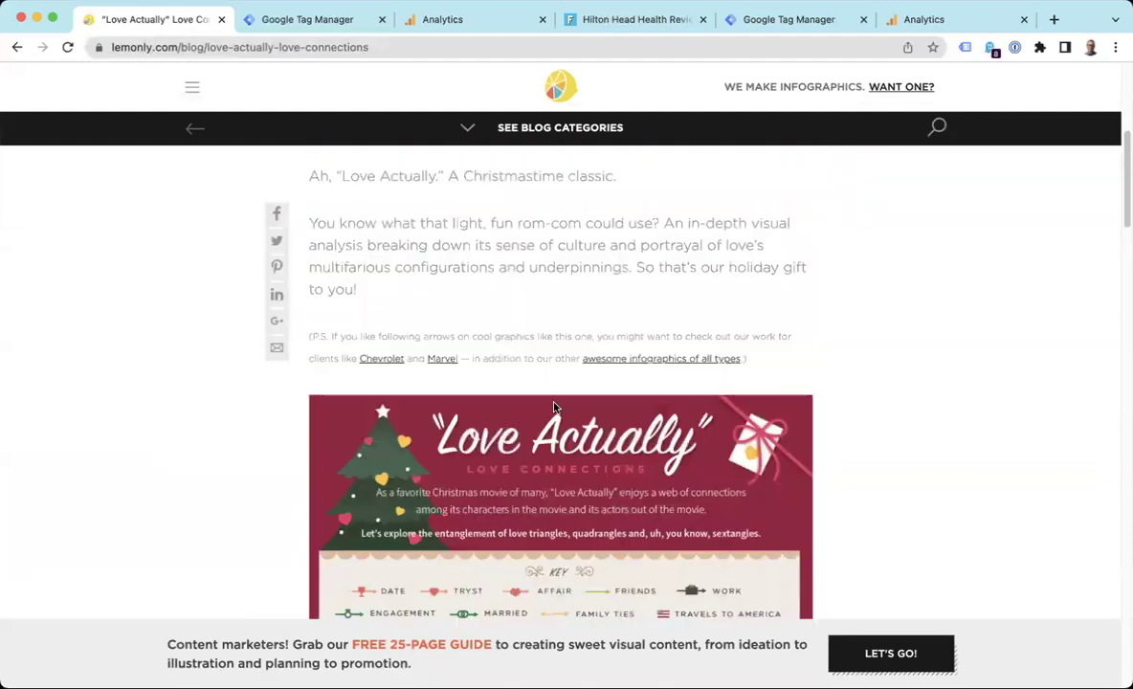
scroll(553, 407, up, 3)
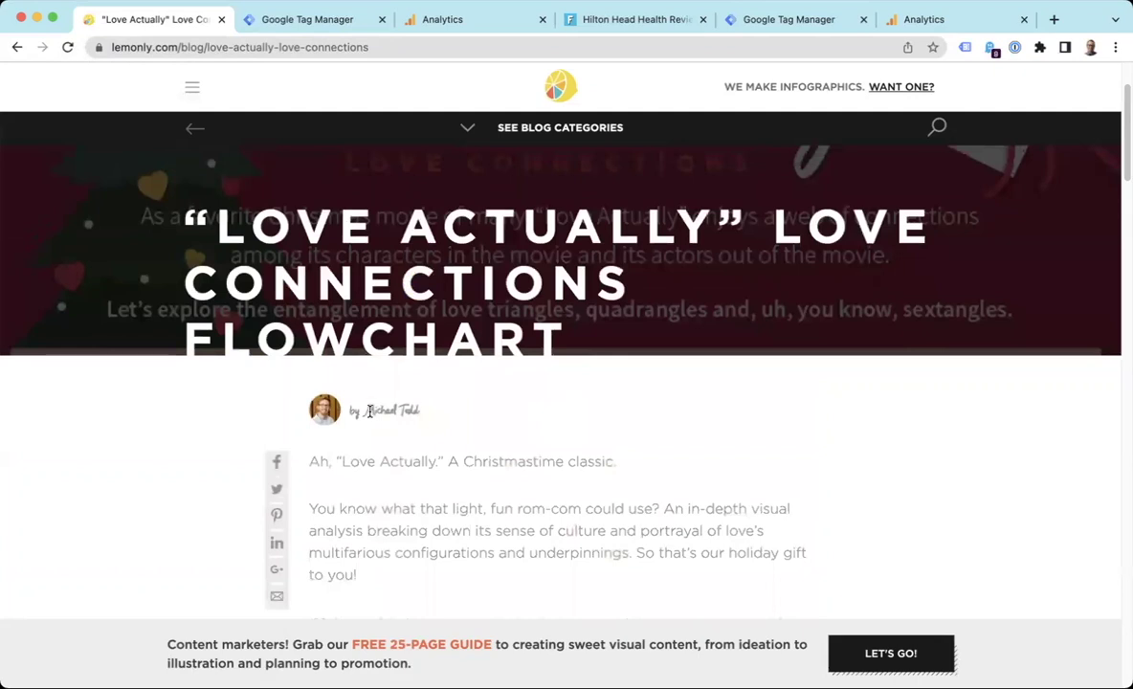
drag(365, 409, 427, 416)
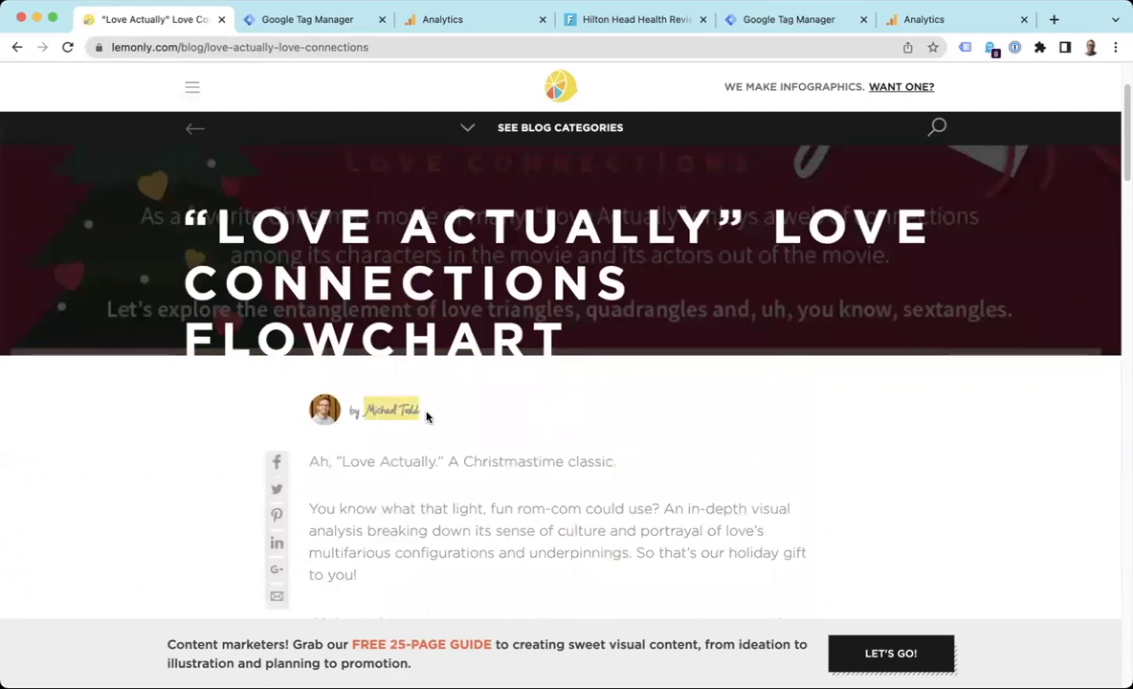
click(291, 18)
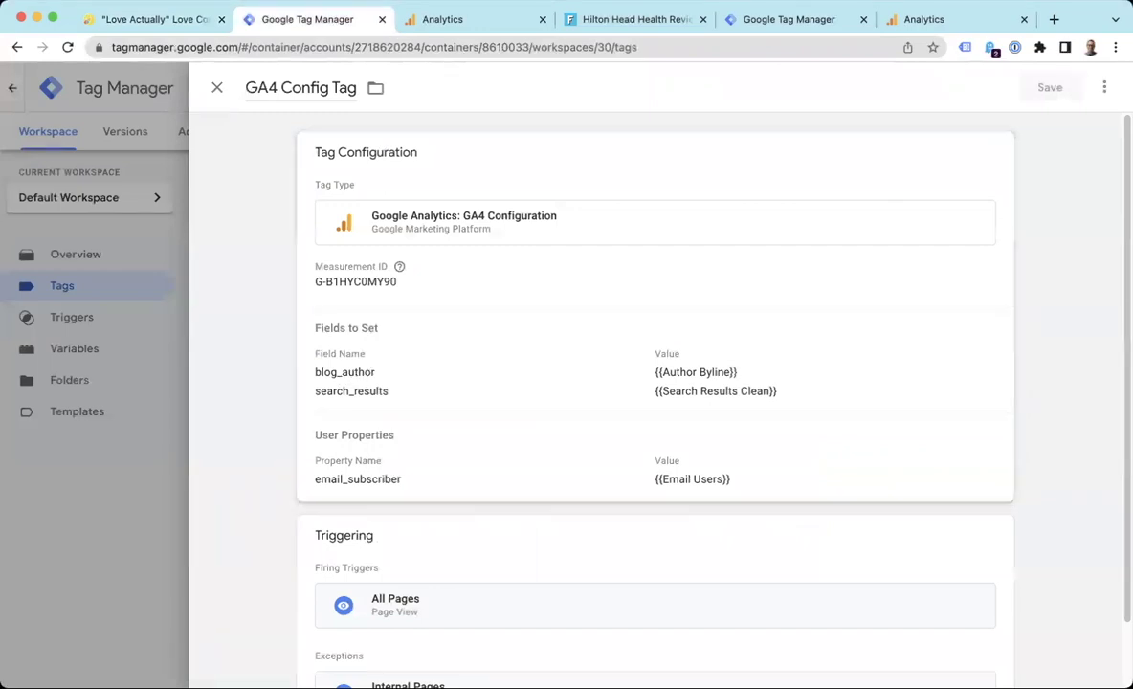
Open the Lemonly GA4 Blog Authors exploration from the saved explorations list and inspect its author and page-path rows.
click(418, 29)
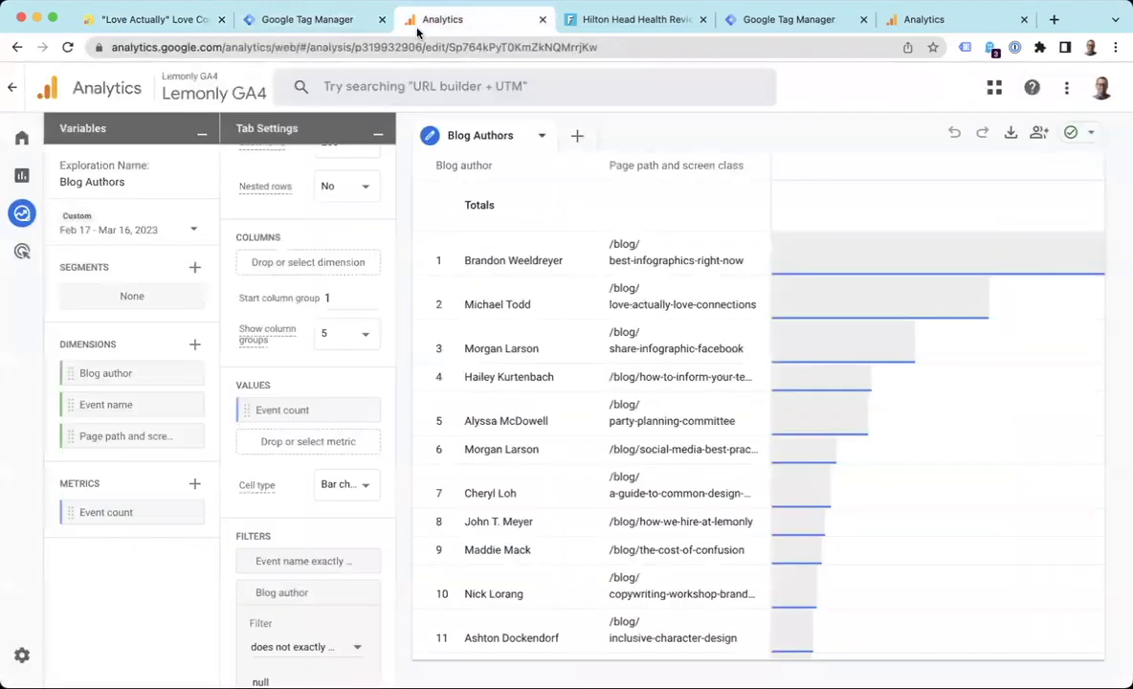
mouse_move(43, 287)
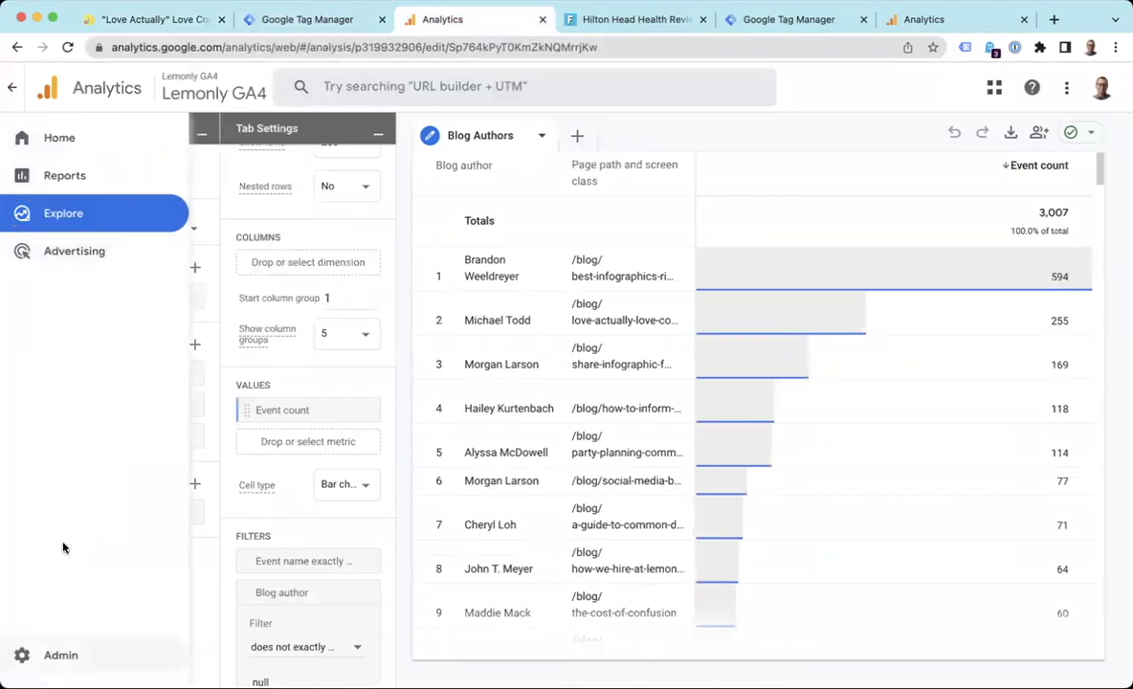
click(65, 215)
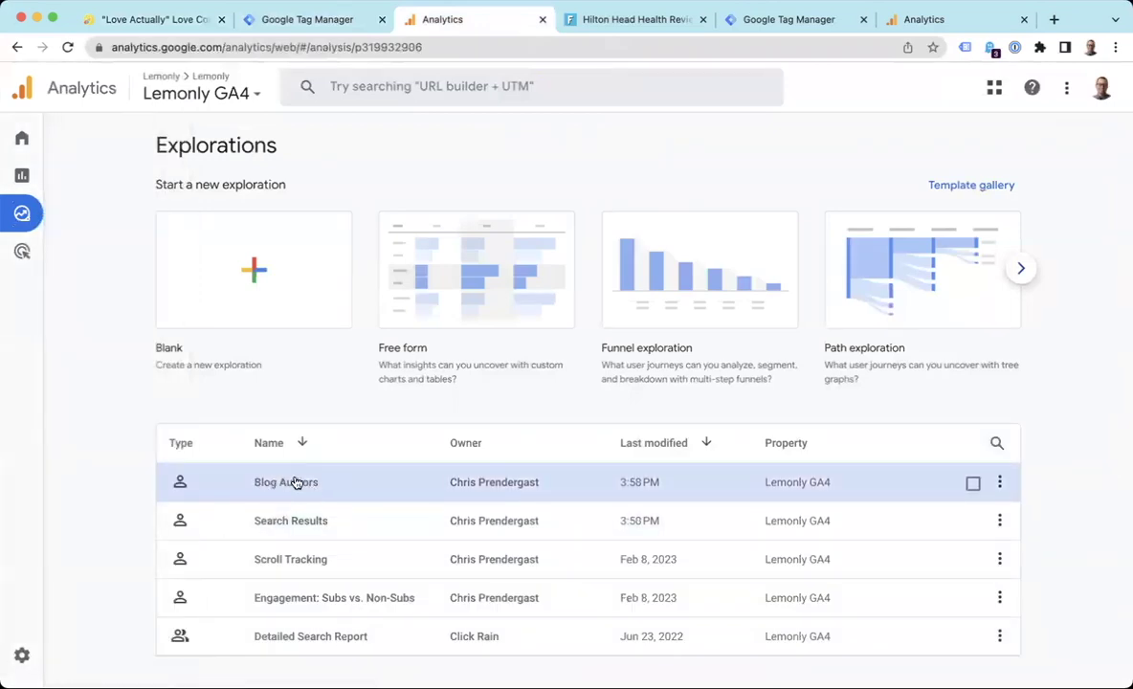
click(293, 483)
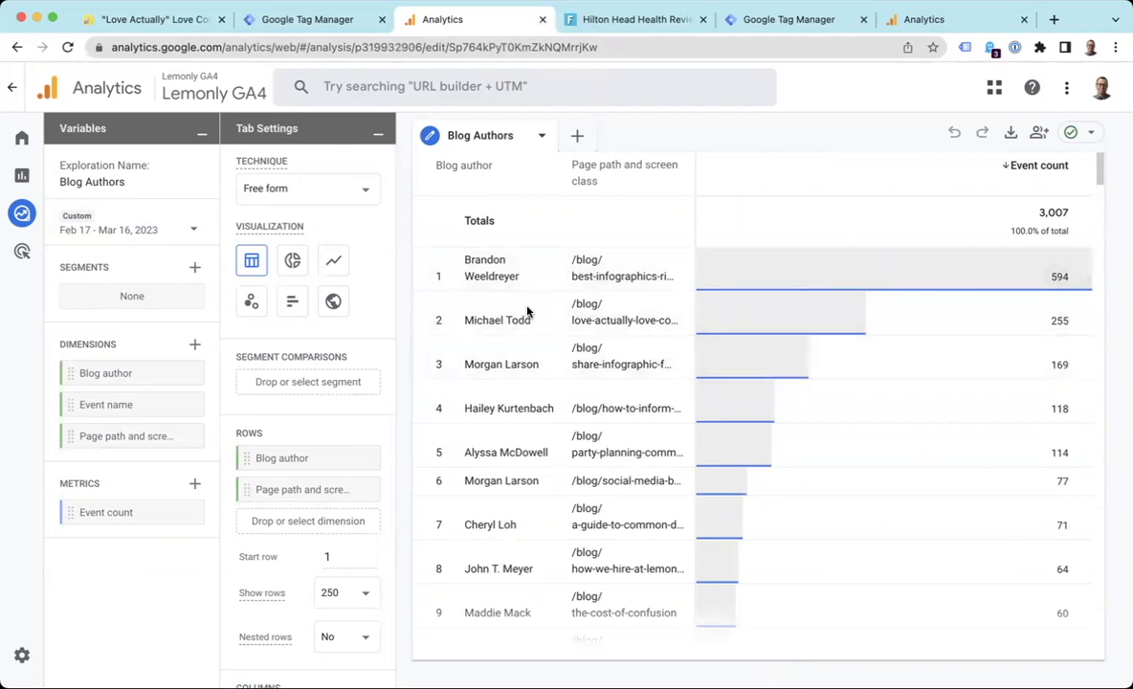
drag(470, 324, 676, 322)
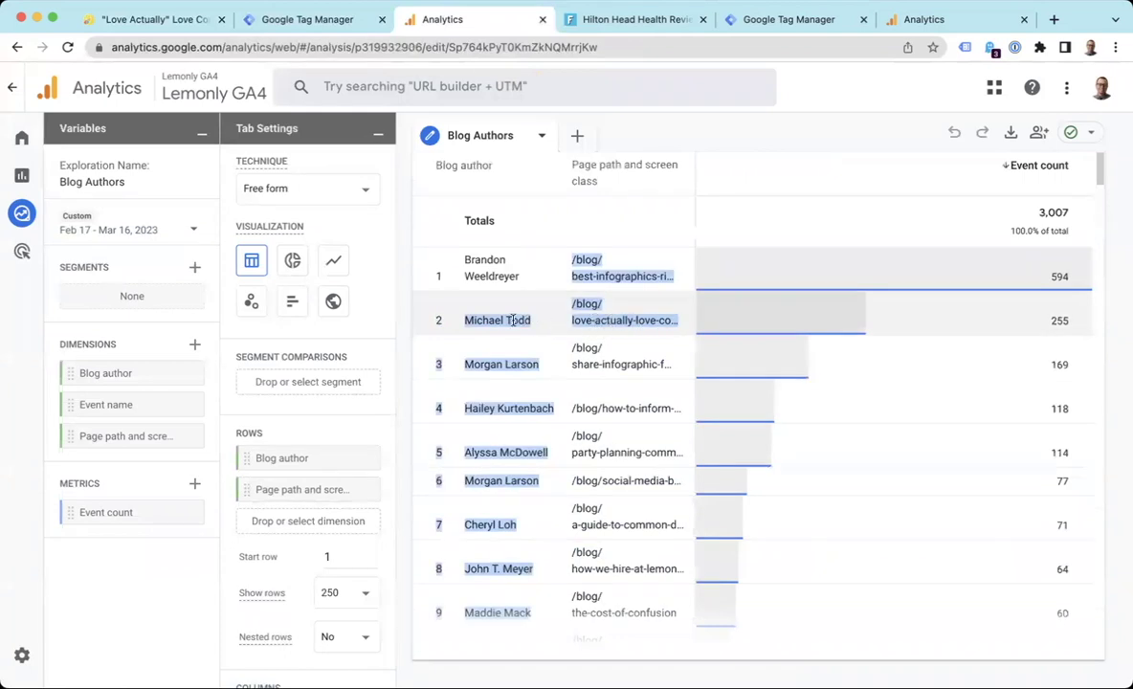
click(466, 320)
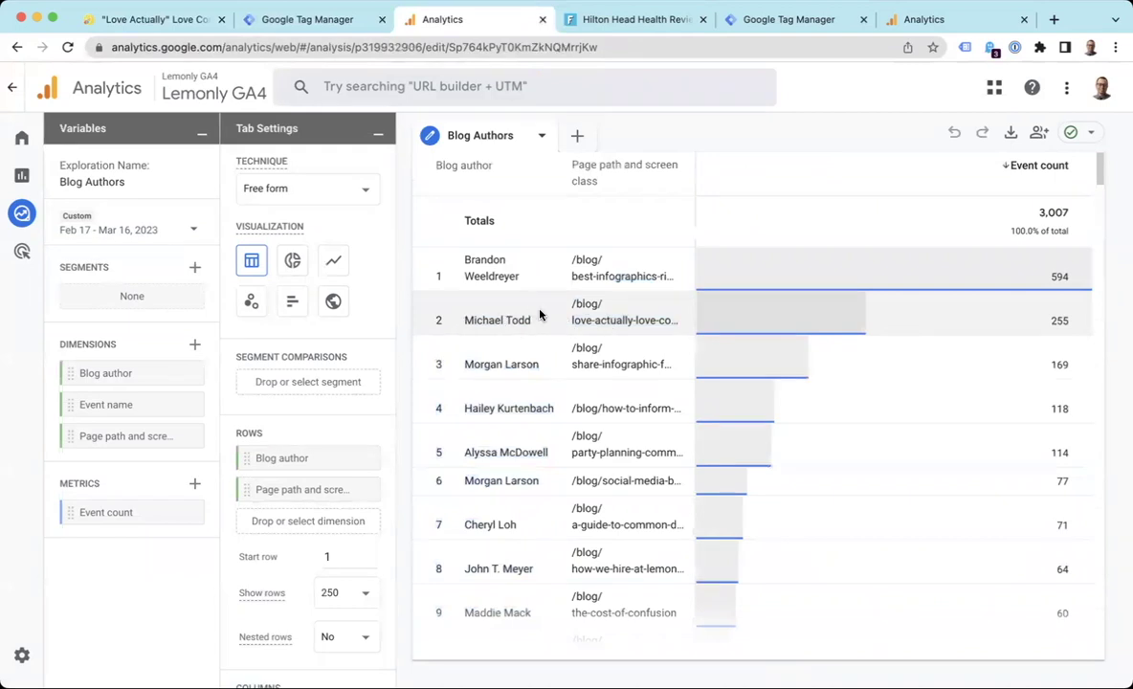
mouse_move(361, 491)
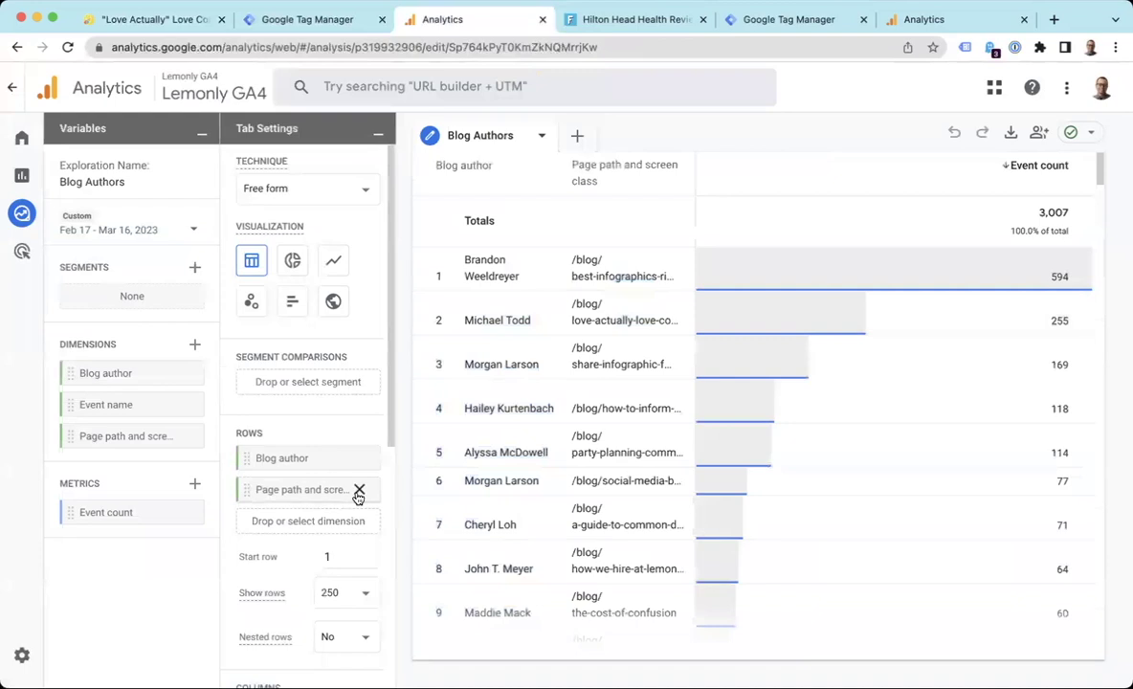
Remove Page path and screen class from the rows, then return to the Love Actually post.
click(359, 491)
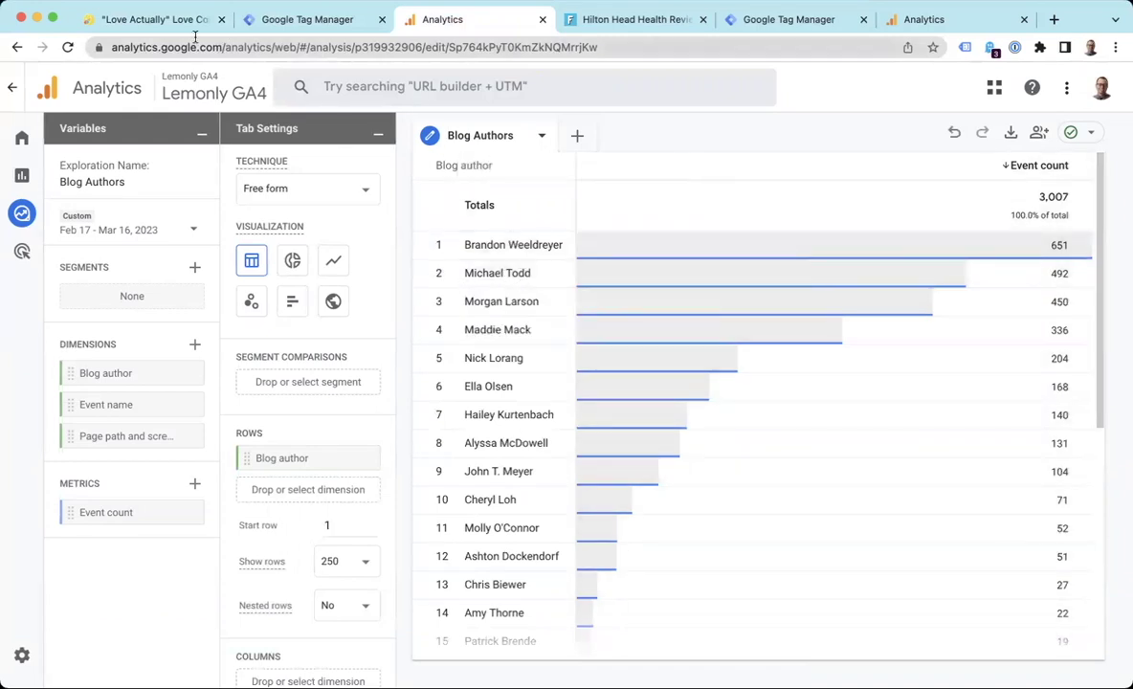
click(160, 21)
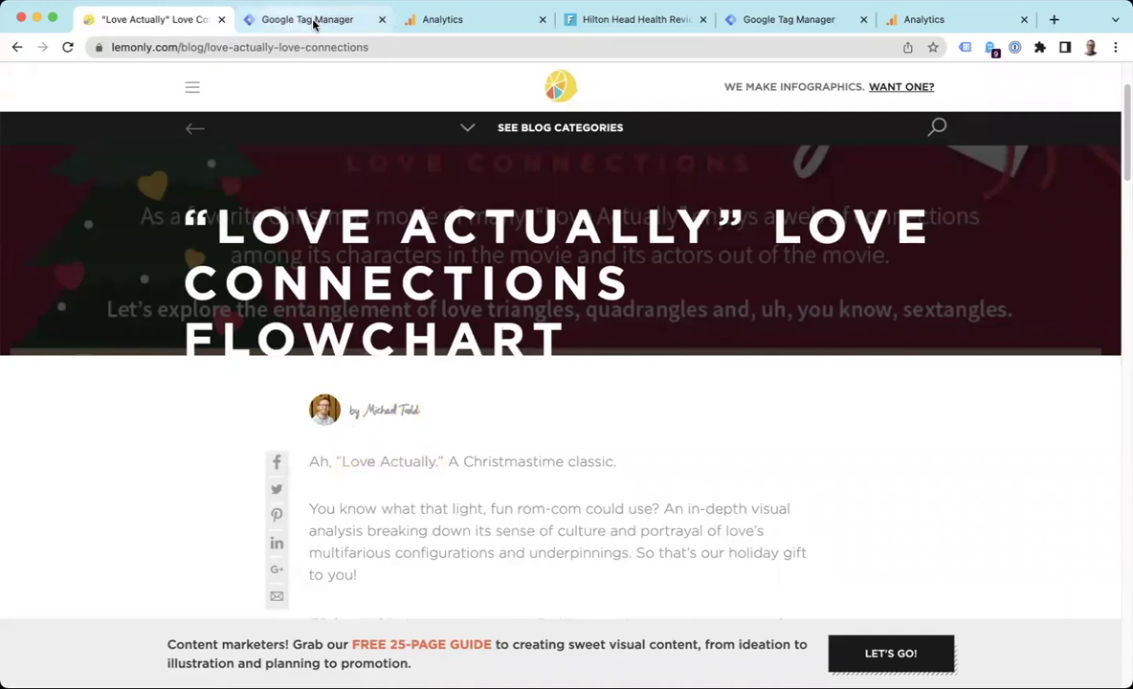
Go through the Explore list and Tag Manager back to the FitStays Listing Category exploration.
click(440, 19)
mouse_move(34, 214)
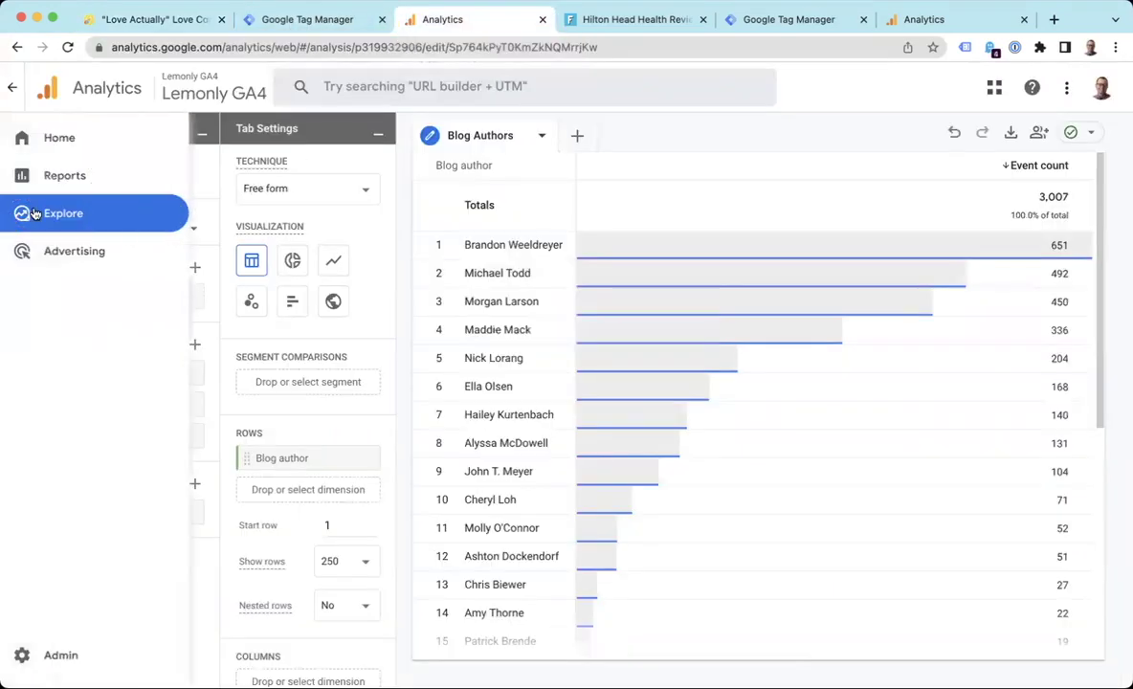
click(34, 214)
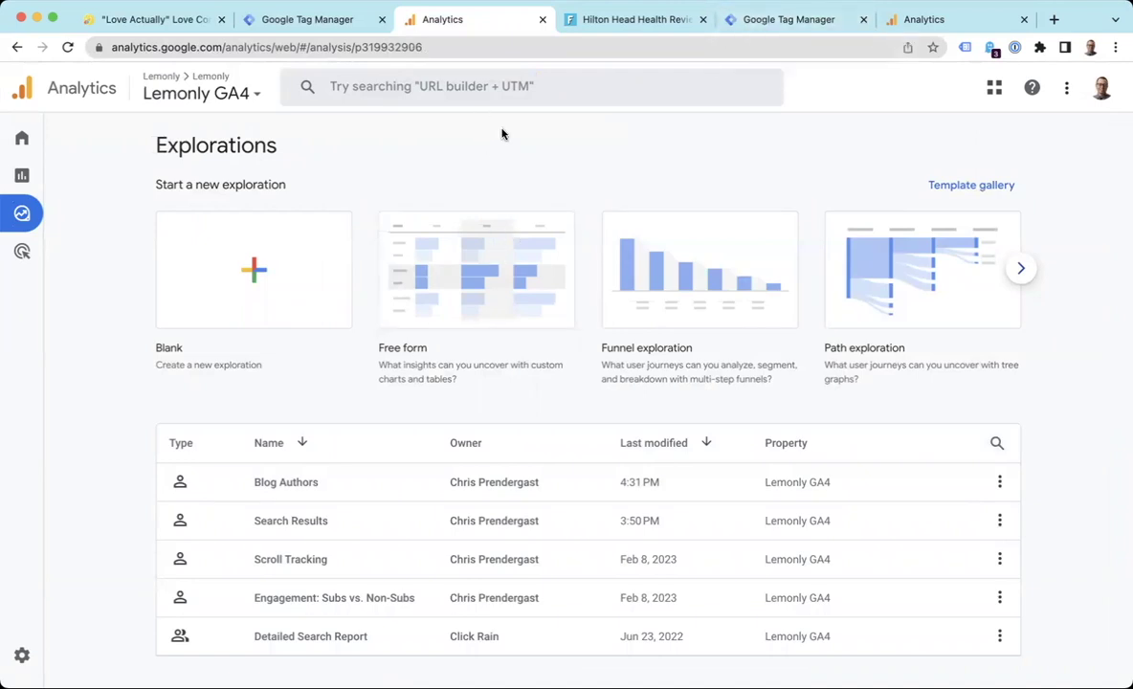
click(741, 20)
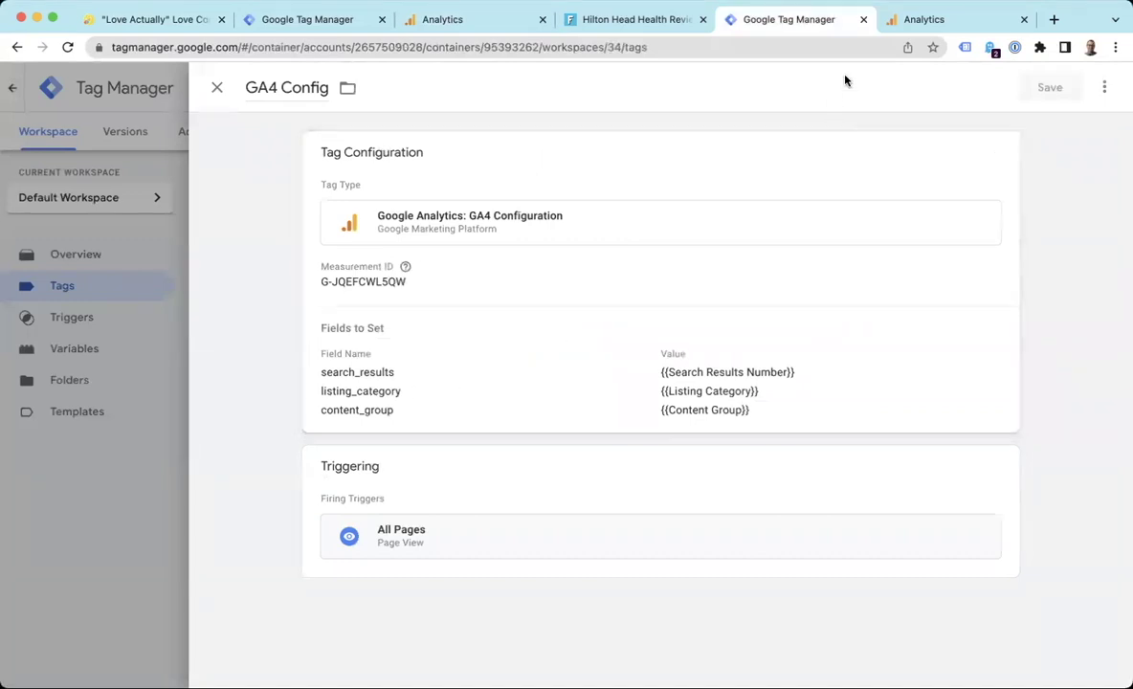
click(905, 23)
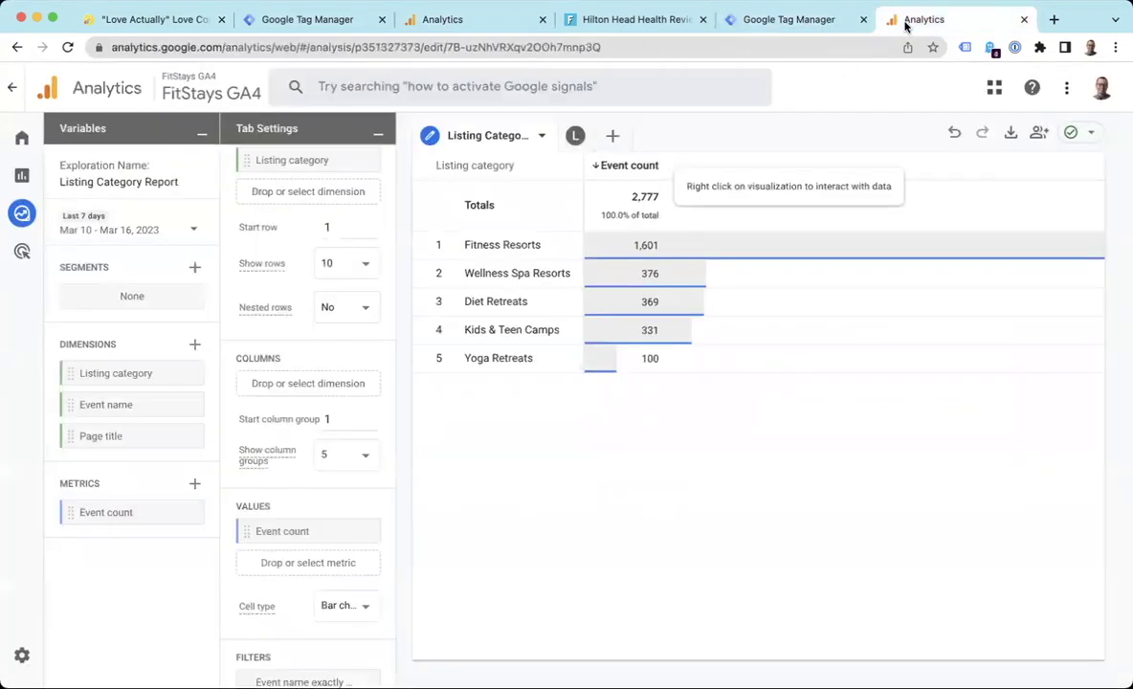
Open Admin > Custom definitions to show the Listing category and Search results dimensions.
click(22, 655)
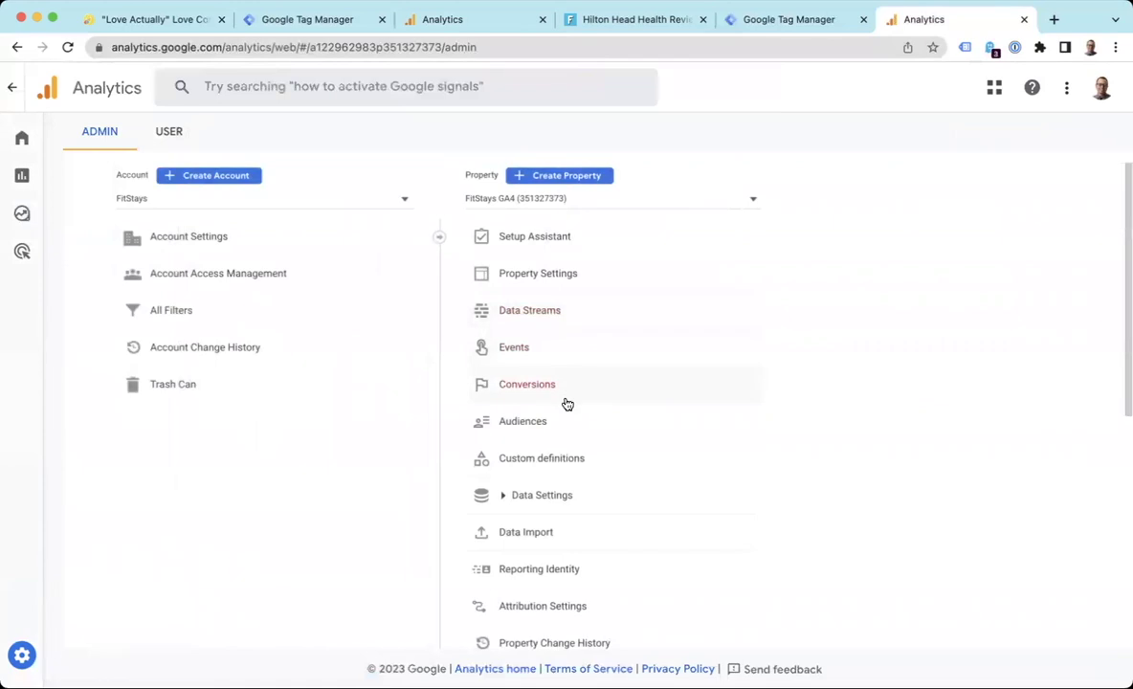
click(563, 458)
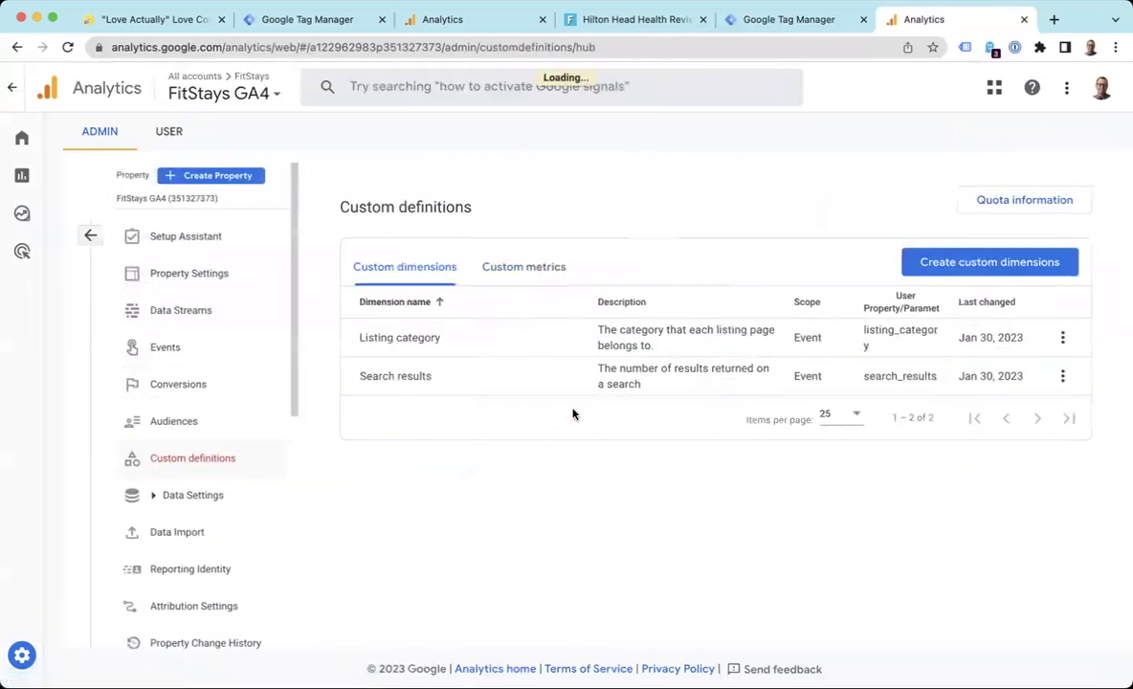